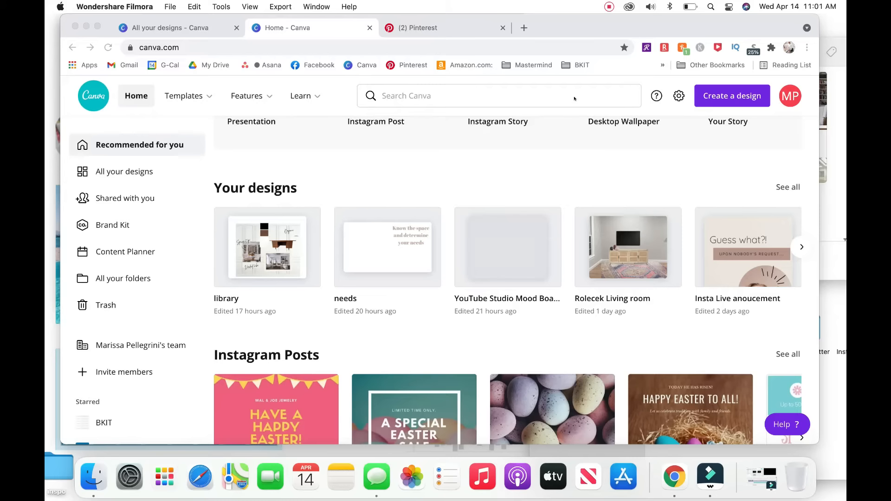
Step: Switch to Pinterest and search for "minimalist modern living"
click(464, 32)
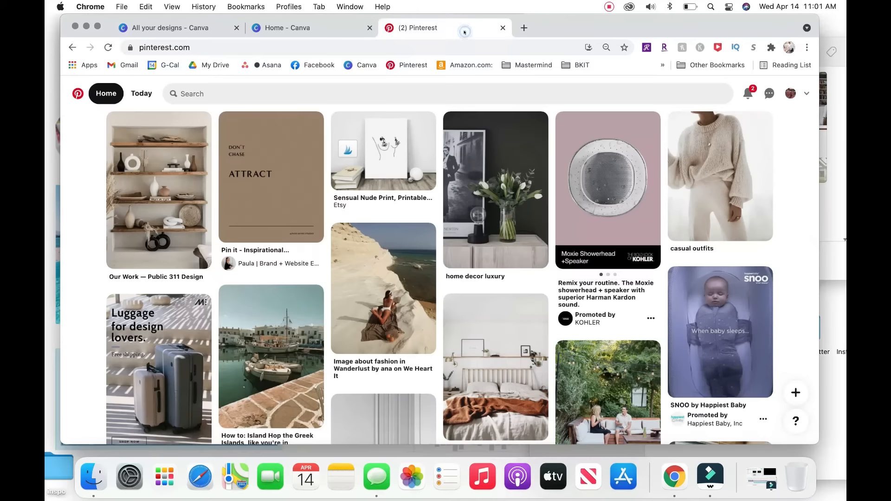
scroll(392, 306, down, 3)
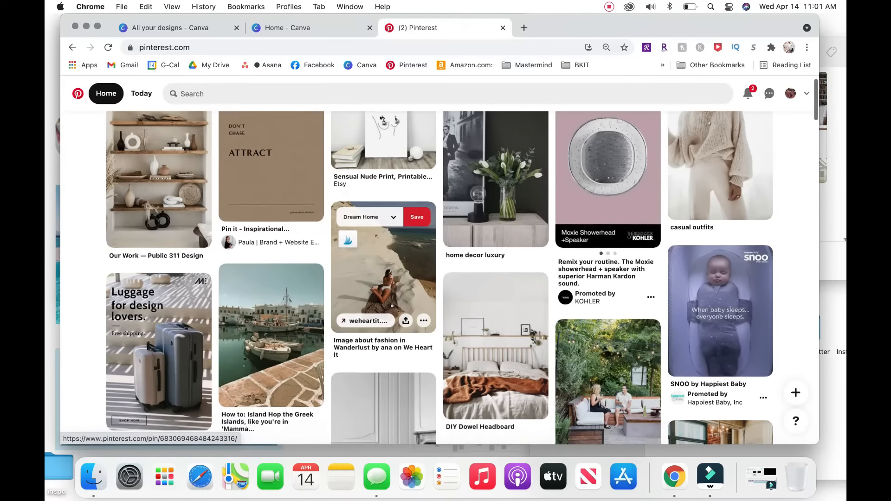
scroll(392, 306, up, 3)
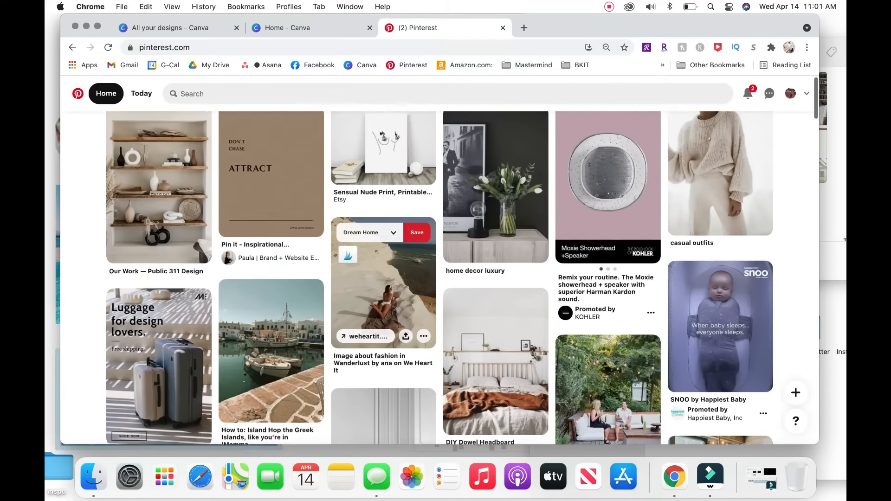
click(580, 88)
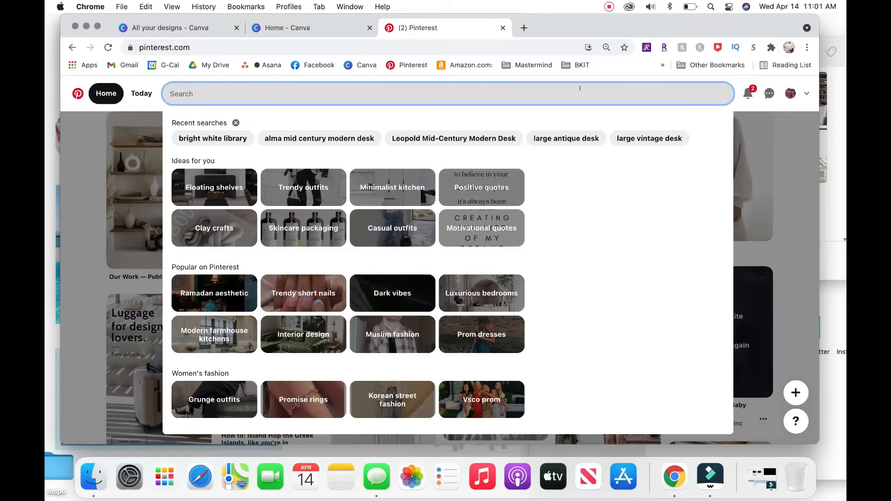
text(mini)
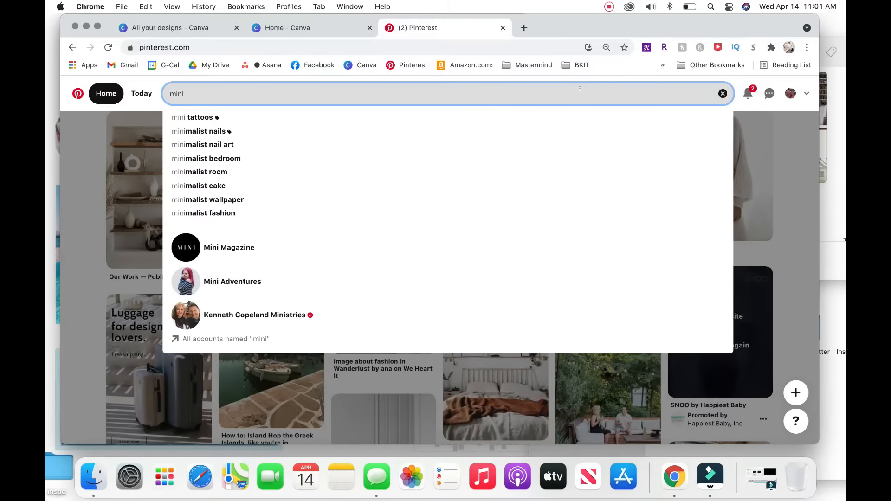
text(malist )
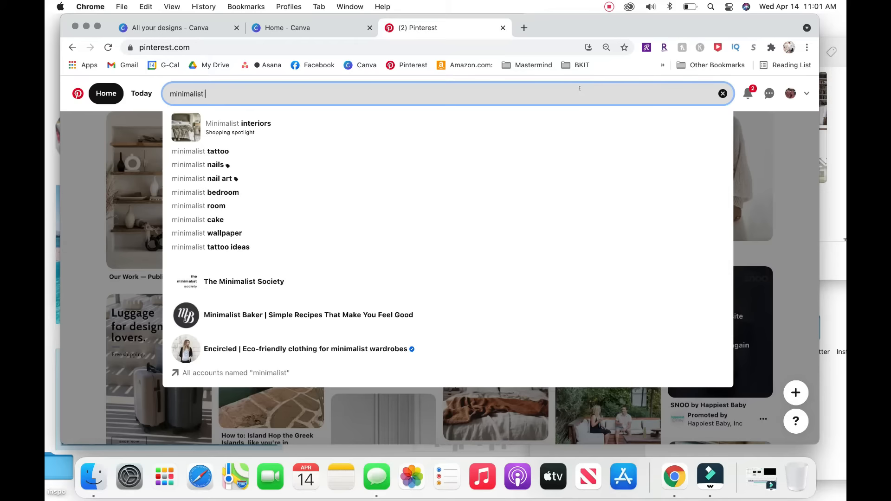
text(modern)
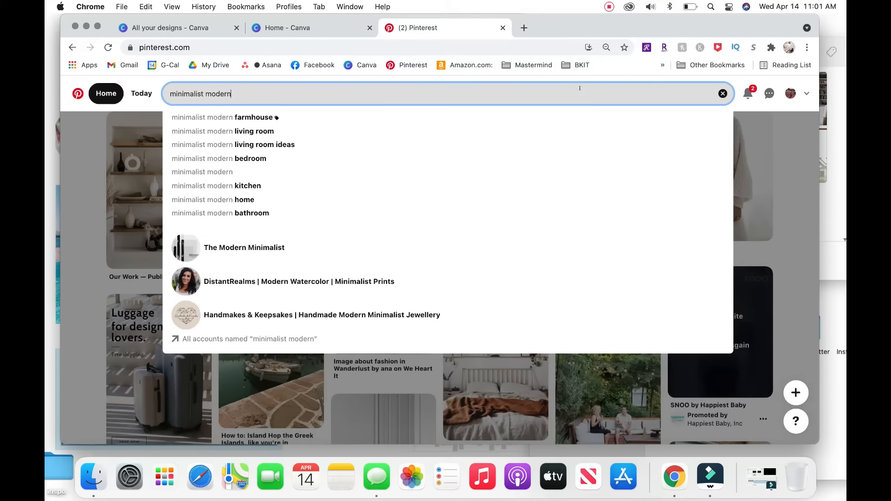
text( living)
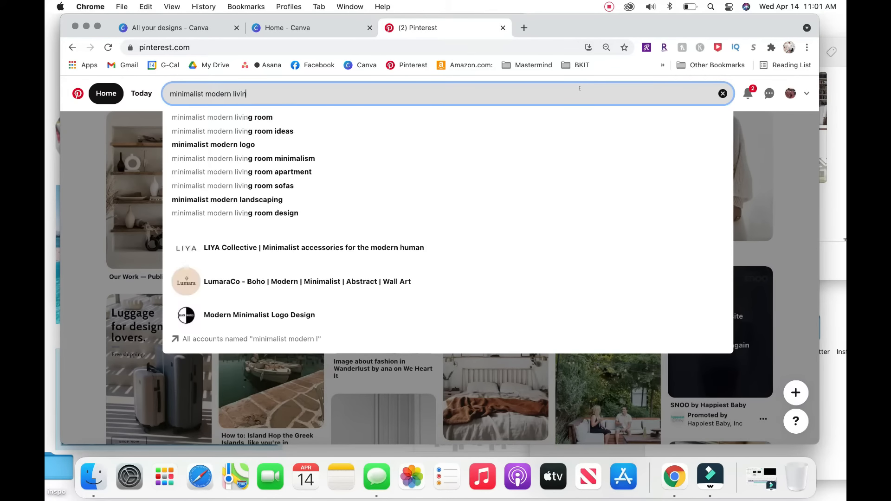
key(Return)
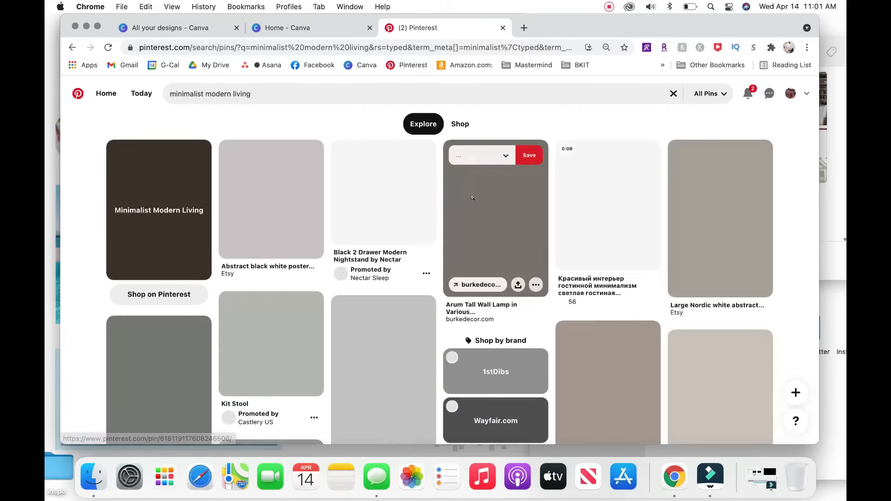
Step: Open the abstract black white poster pin from Etsy and capture a screenshot of its living room image
scroll(404, 338, down, 5)
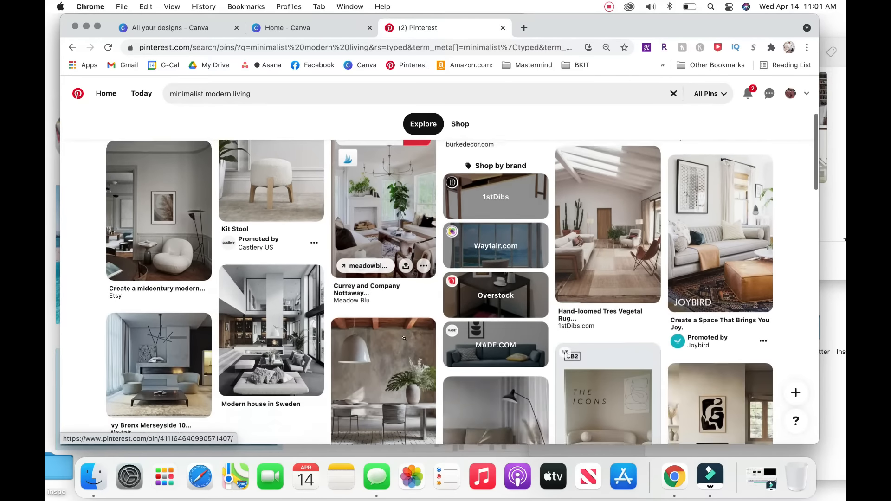
scroll(404, 338, up, 5)
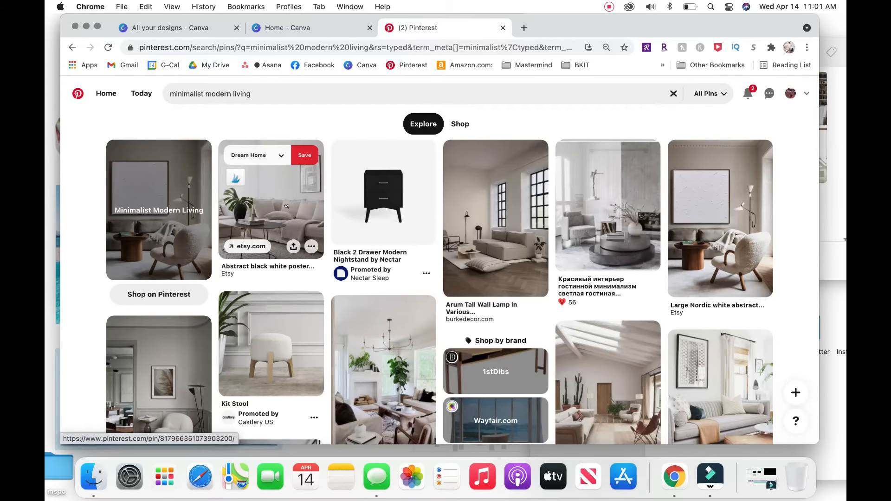
click(302, 235)
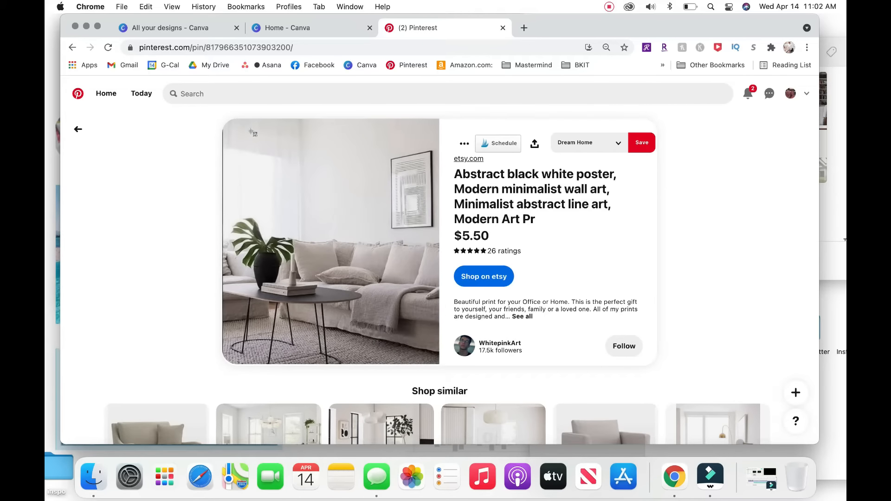
drag(227, 125, 439, 364)
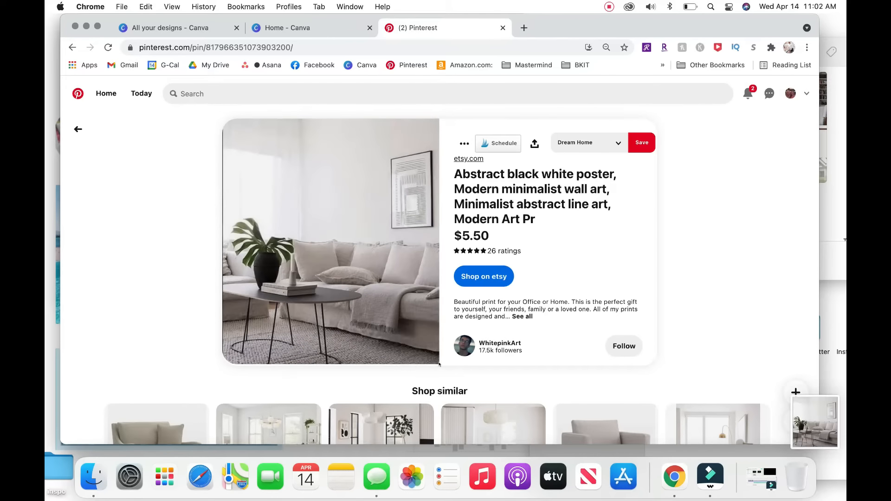
Step: Open the poster pin's image in its own tab and save it to the Desktop as a JPEG named "inspo 1"
right_click(395, 184)
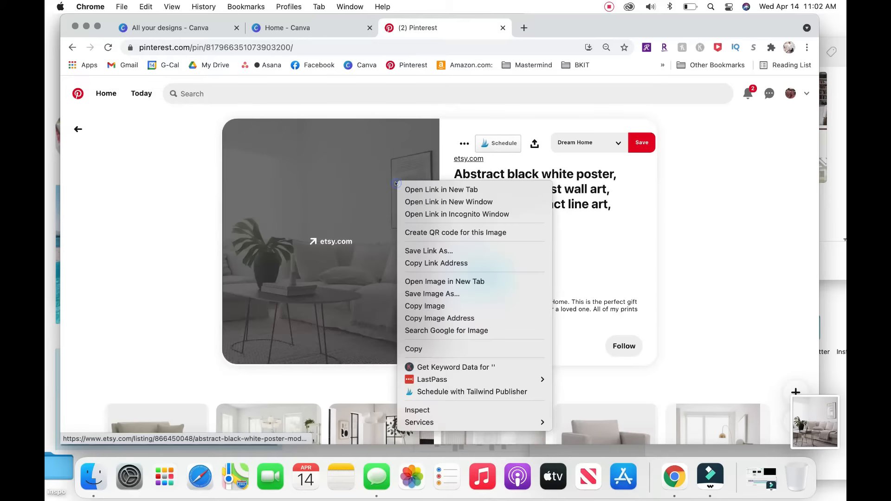
click(441, 282)
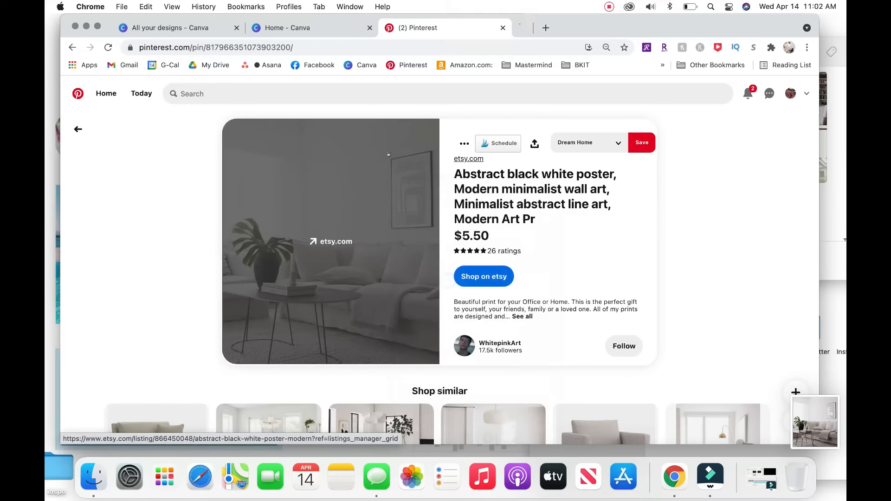
click(574, 28)
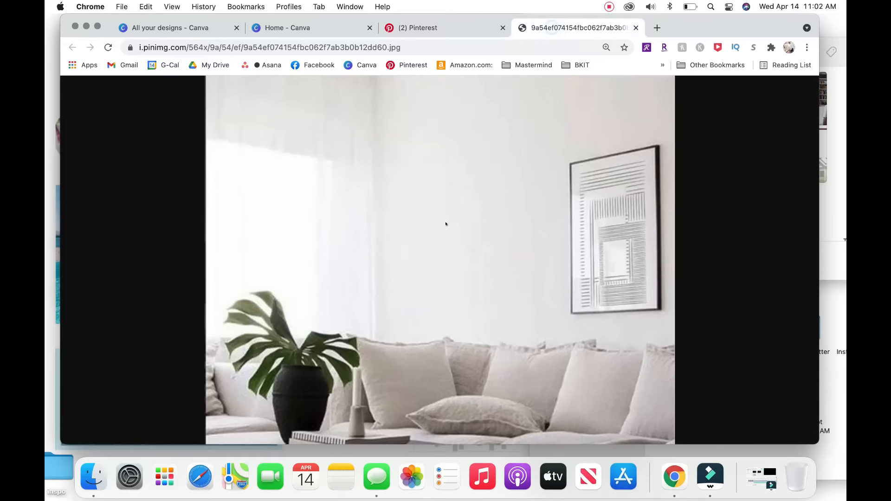
right_click(402, 198)
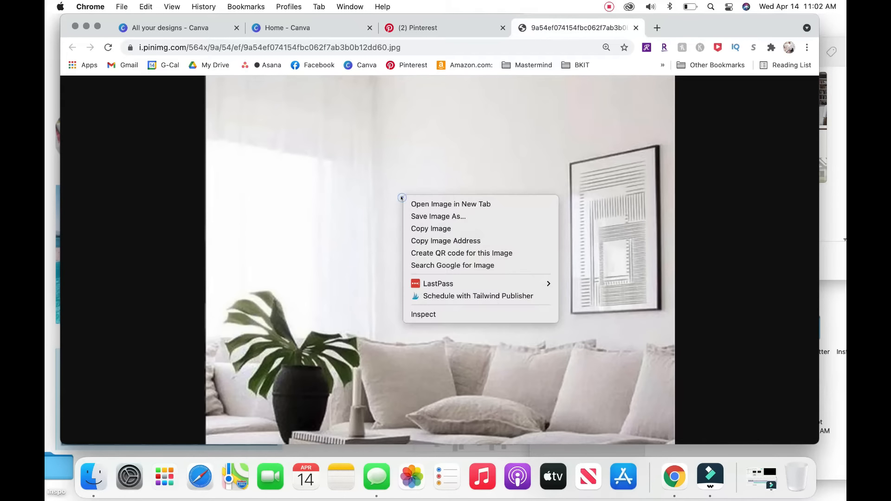
click(429, 216)
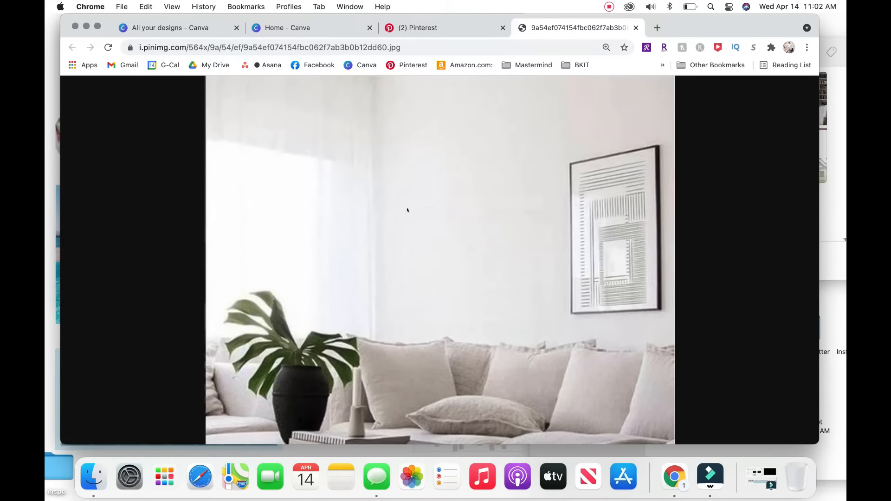
text(inspo)
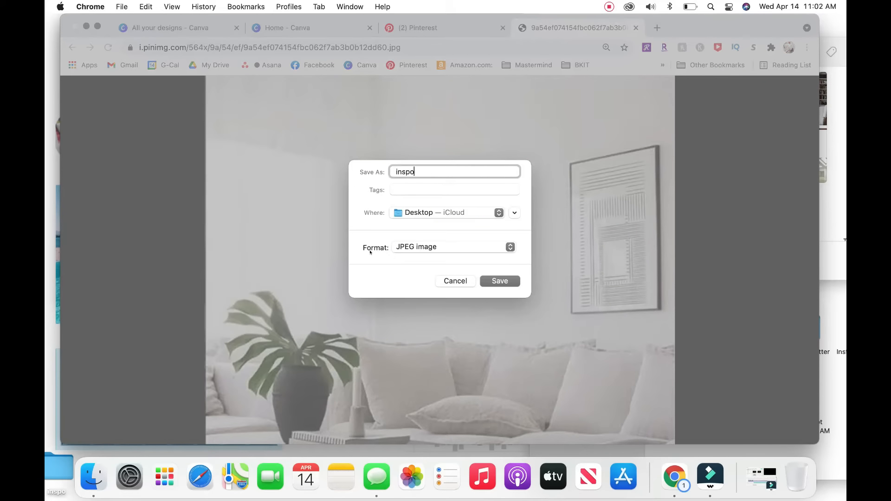
text( 1)
key(Return)
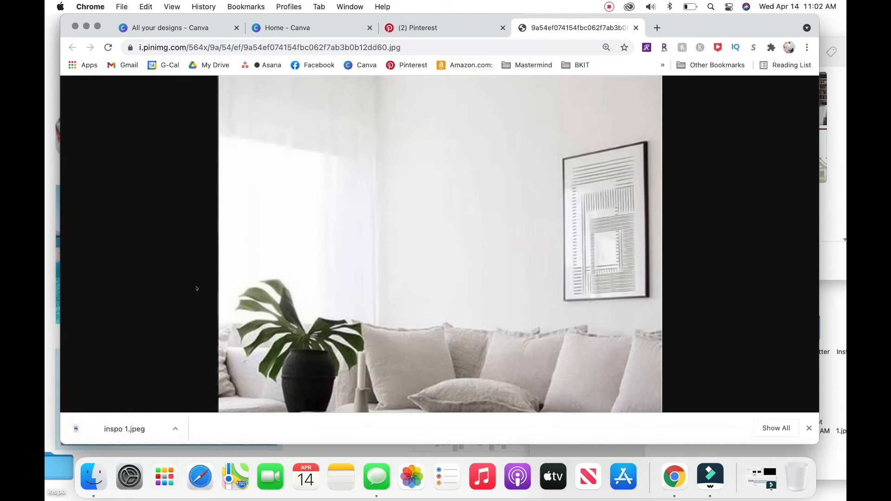
Step: Return to the Pinterest results, open the Black Beige Geometric Art pin and capture a screenshot of its room image
click(418, 28)
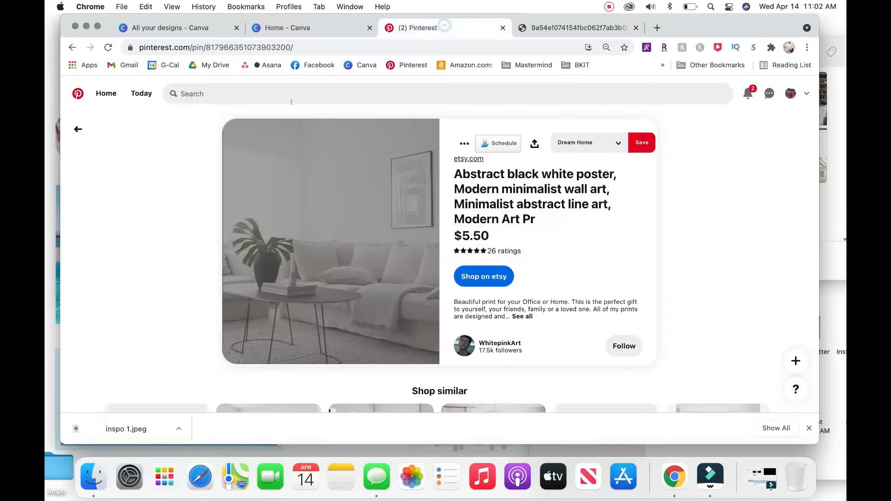
click(77, 130)
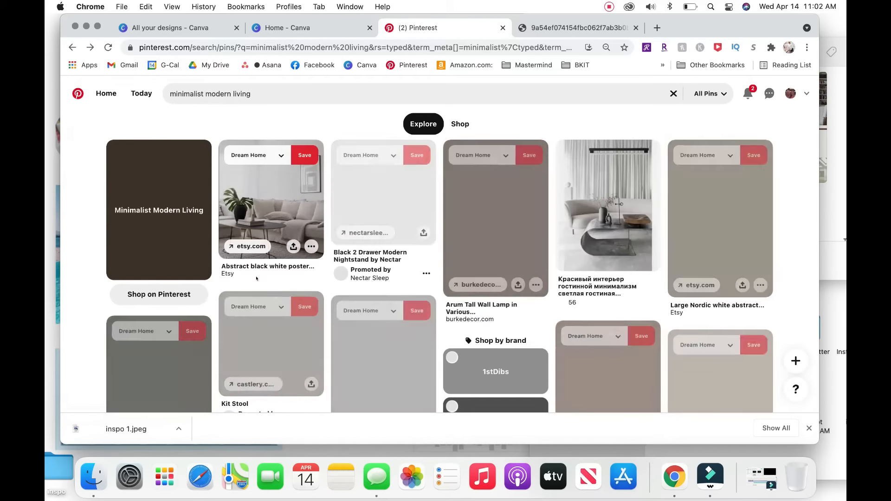
scroll(256, 279, down, 5)
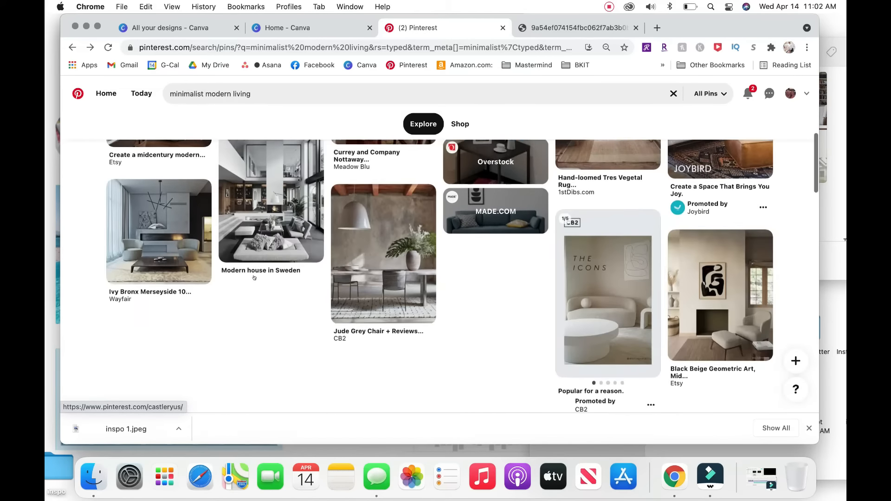
scroll(255, 277, down, 3)
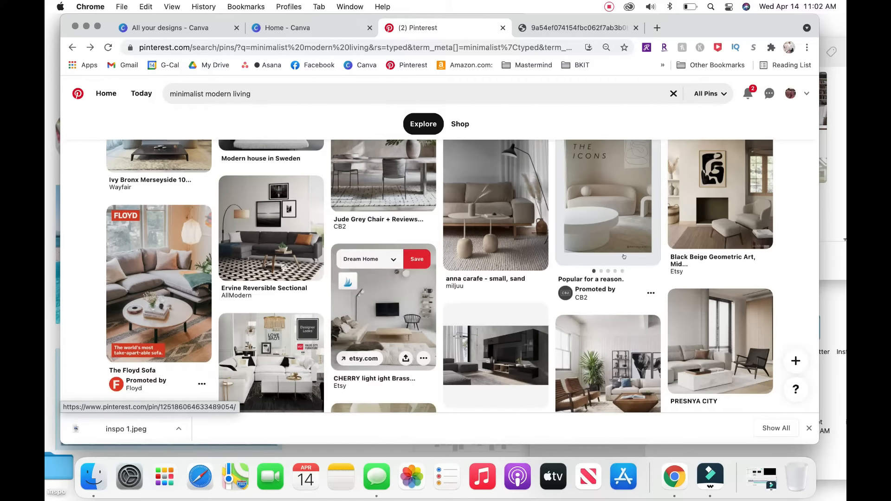
click(717, 195)
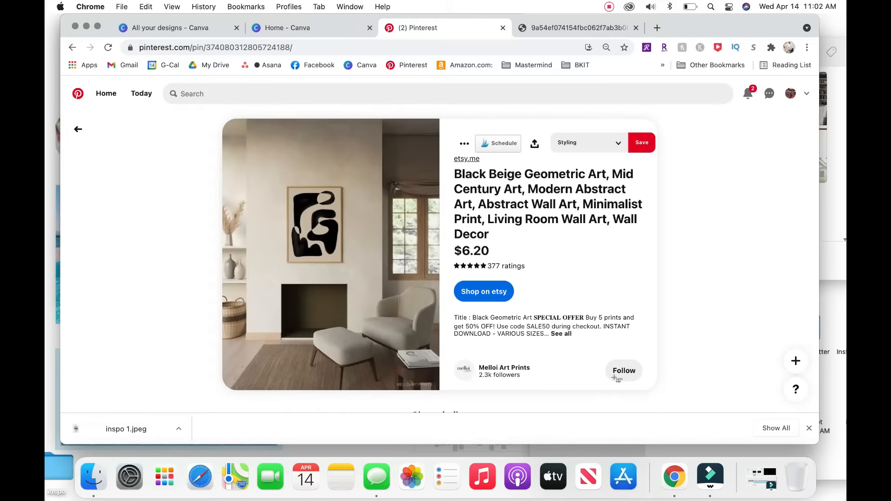
drag(340, 305, 440, 390)
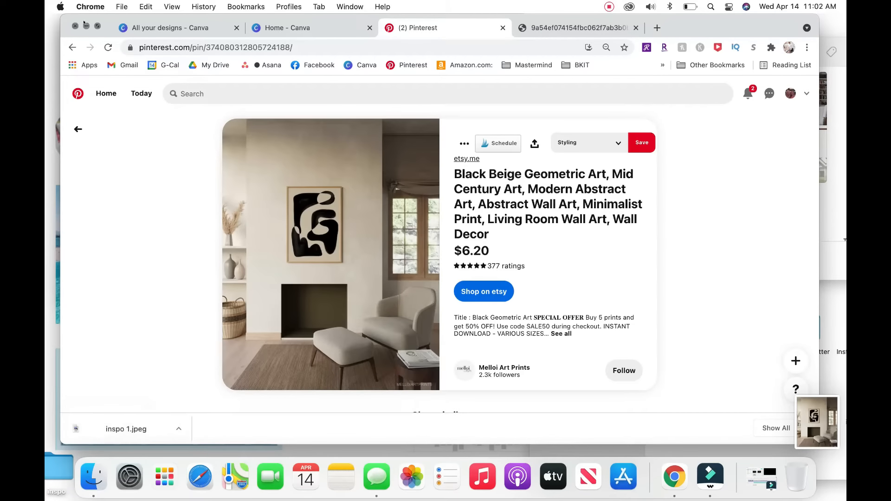
Step: Create a new folder on the desktop and place it just beside the Finder window
click(87, 26)
click(86, 28)
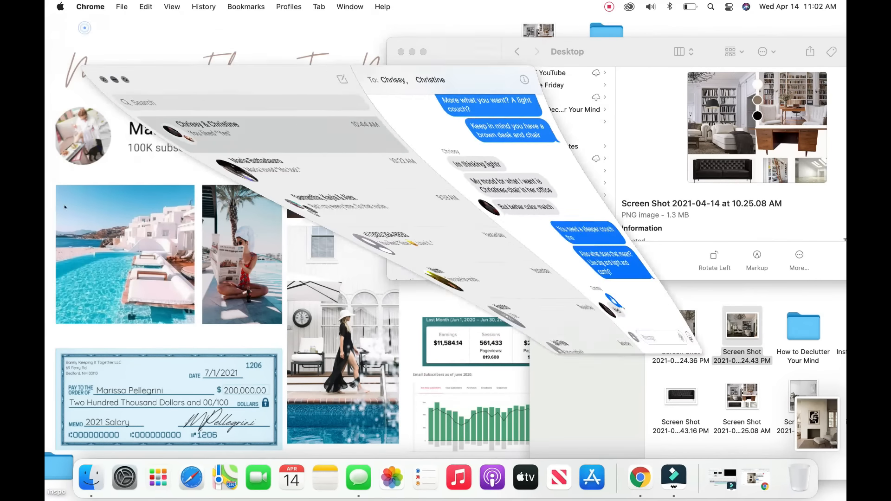
right_click(72, 262)
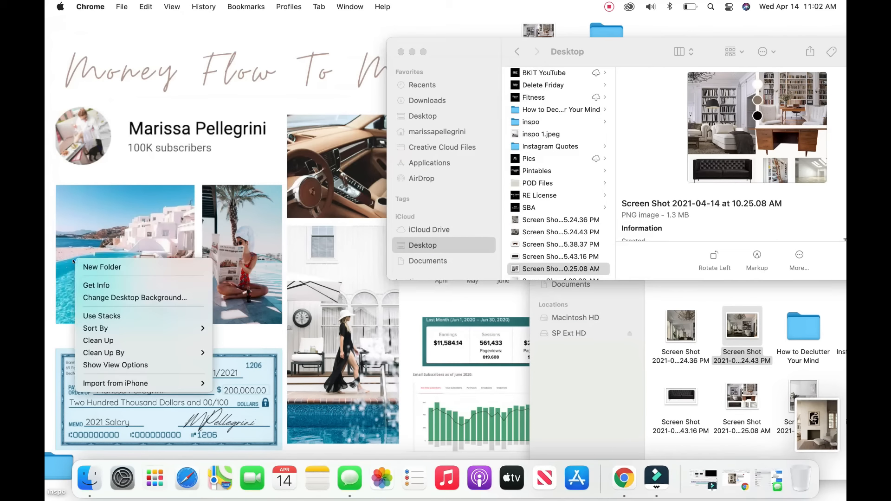
click(97, 267)
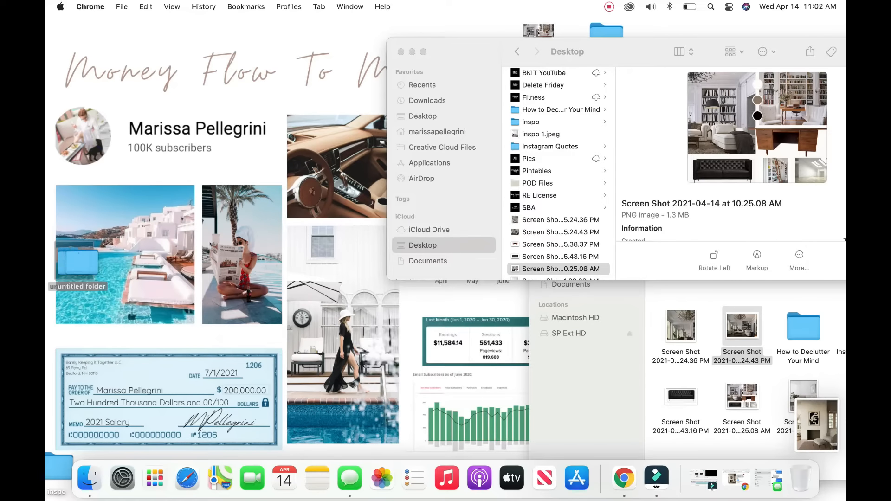
drag(90, 254, 317, 243)
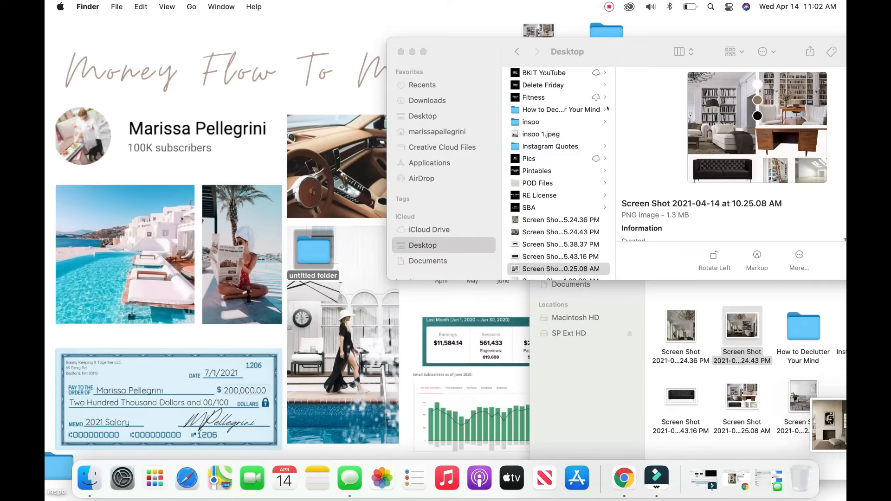
Step: Move the two newest room screenshots, taken at 11.02.09 and 11.02.41 AM, from the Desktop into the new untitled folder
click(427, 115)
click(428, 119)
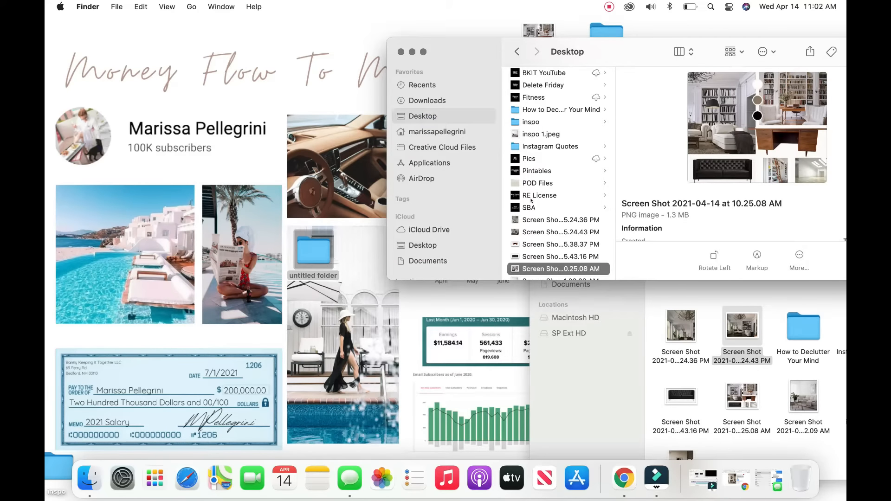
scroll(531, 201, down, 3)
click(559, 245)
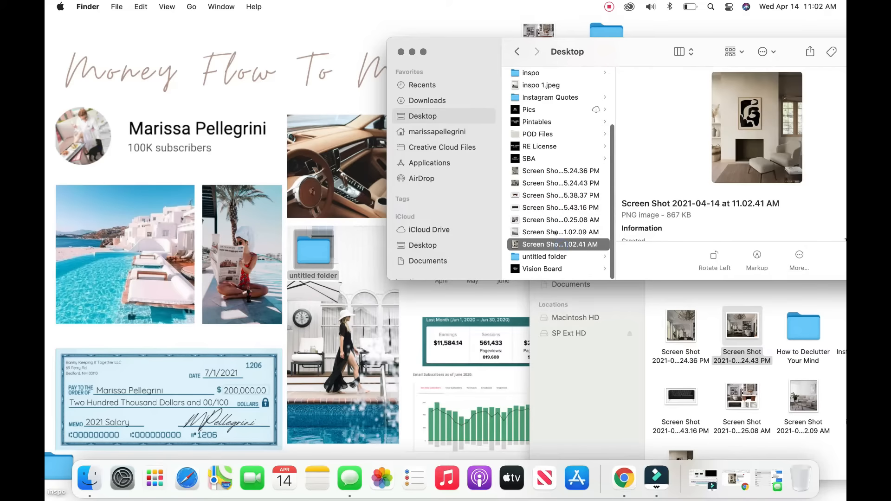
shift+click(556, 233)
drag(556, 233, 308, 292)
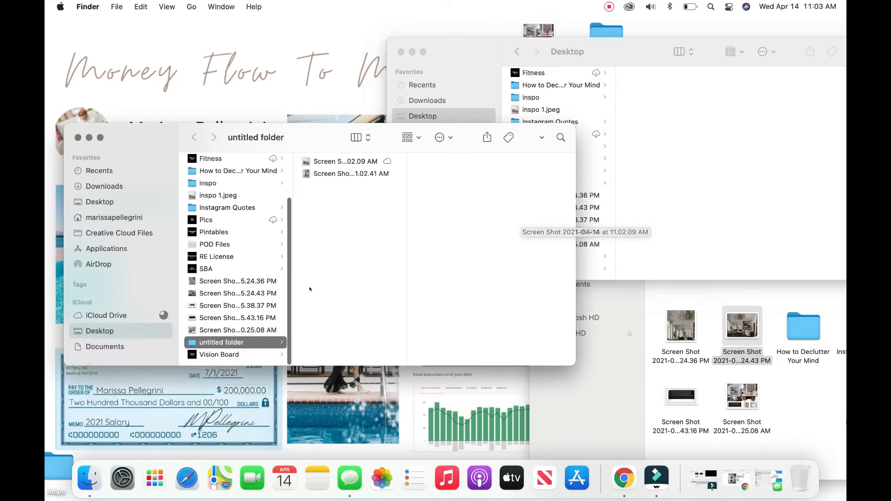
Step: Switch to Canva in Chrome, go to its home page and dismiss the Canva Pro Instagram scheduling promotion
click(618, 487)
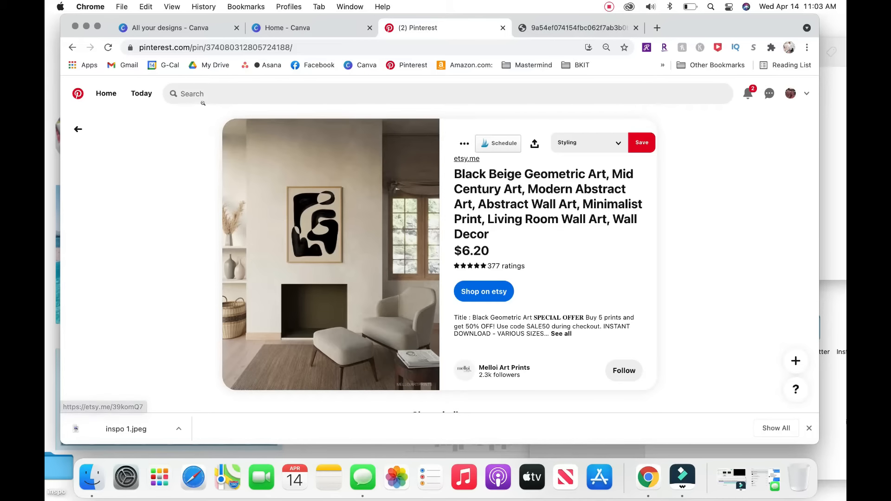
click(201, 28)
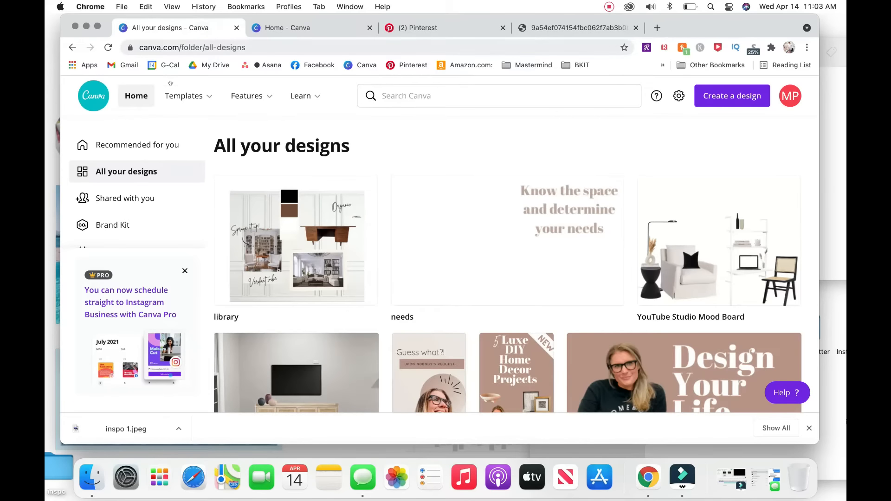
click(136, 96)
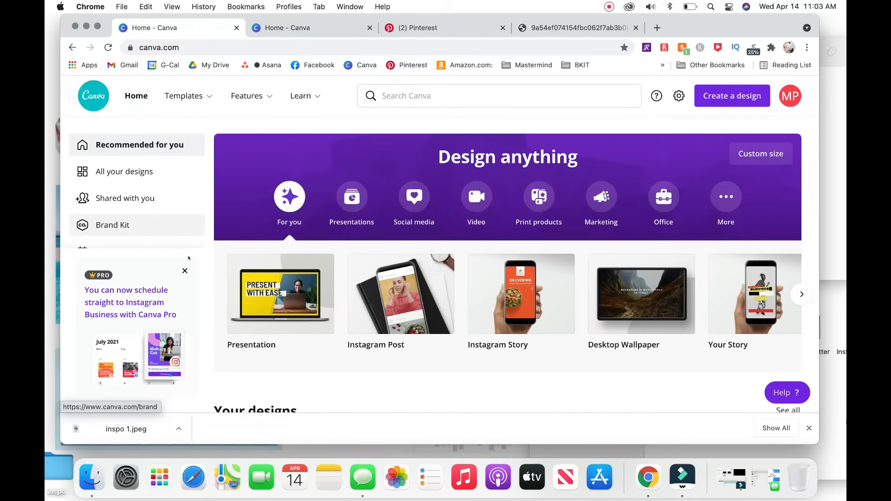
click(183, 271)
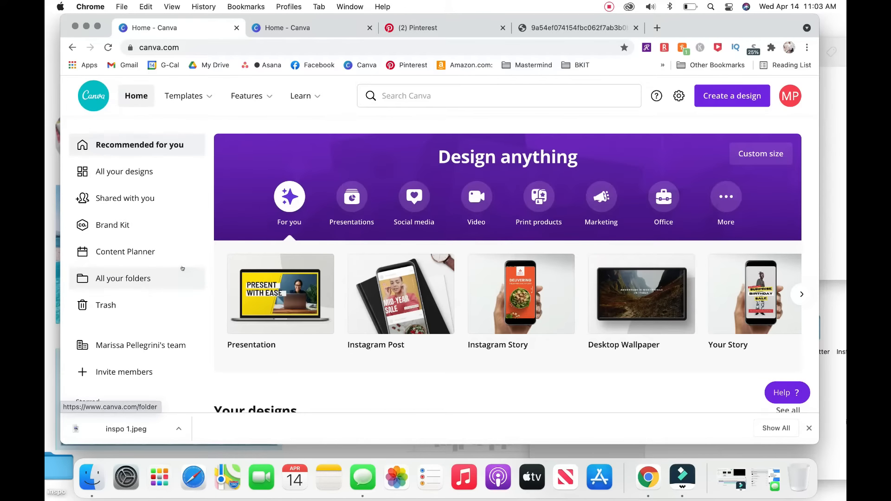
Step: Look through the home page templates, the list of all folders and all existing designs
scroll(182, 269, down, 4)
scroll(372, 297, down, 5)
scroll(348, 285, down, 7)
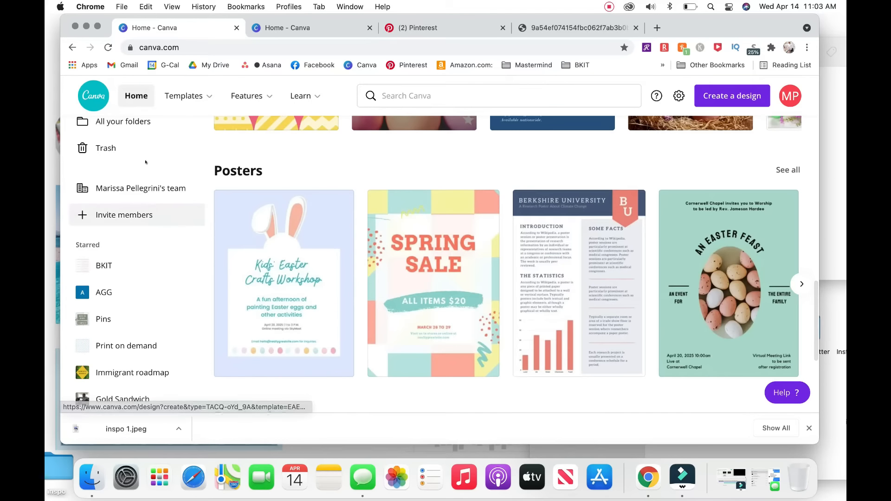
click(125, 122)
scroll(426, 273, down, 3)
scroll(325, 243, up, 3)
scroll(135, 195, up, 4)
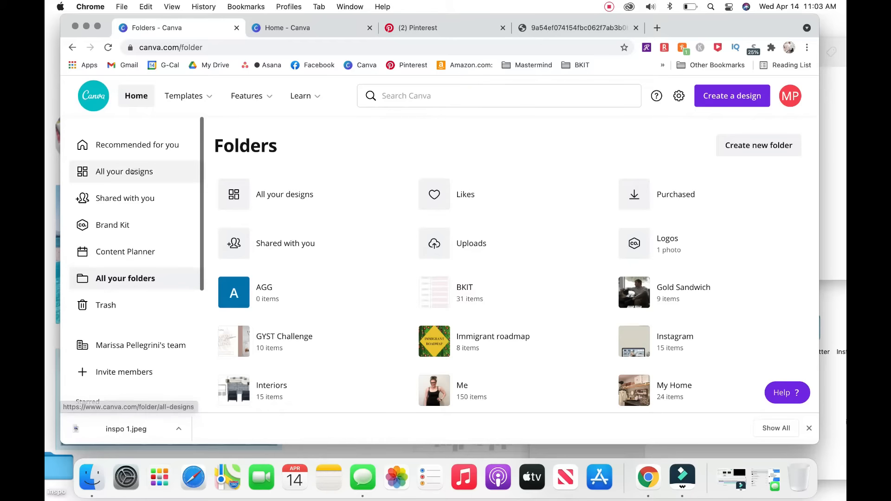
click(133, 171)
scroll(275, 300, down, 7)
scroll(274, 300, down, 6)
scroll(272, 300, up, 1)
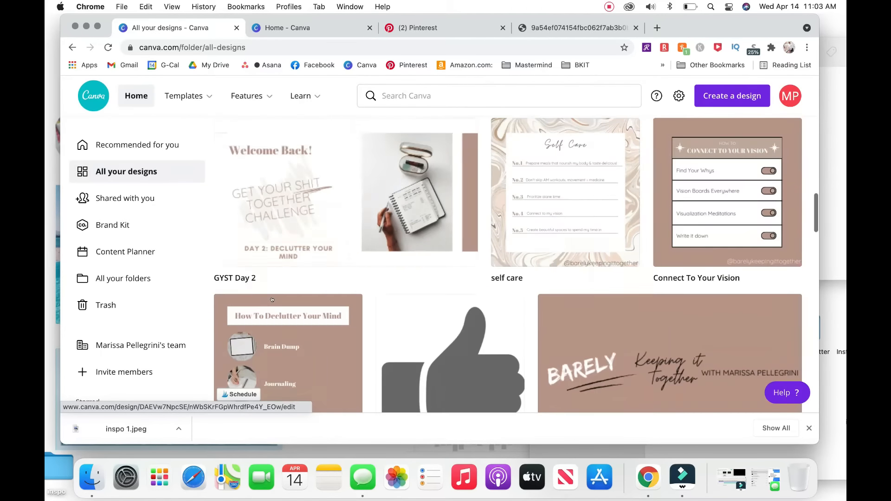
scroll(272, 300, up, 10)
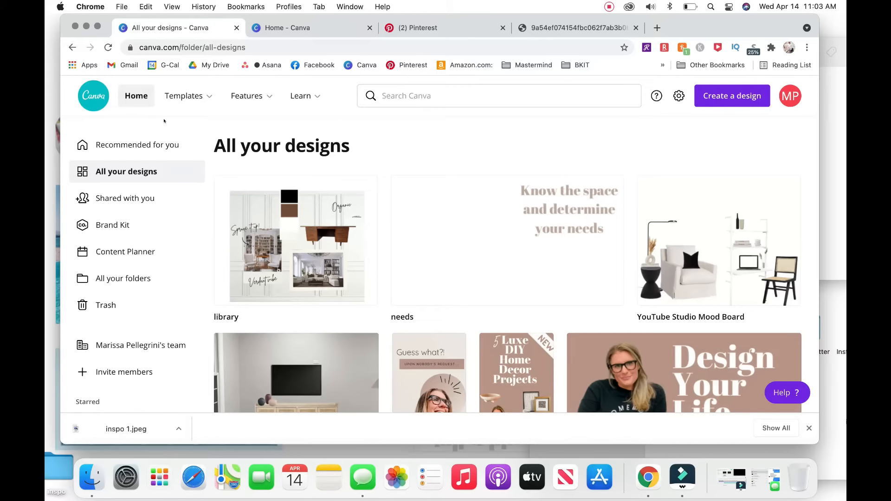
Step: Search Canva for "mood board" and open the suggested Mood Boards Photo Collage templates
click(409, 96)
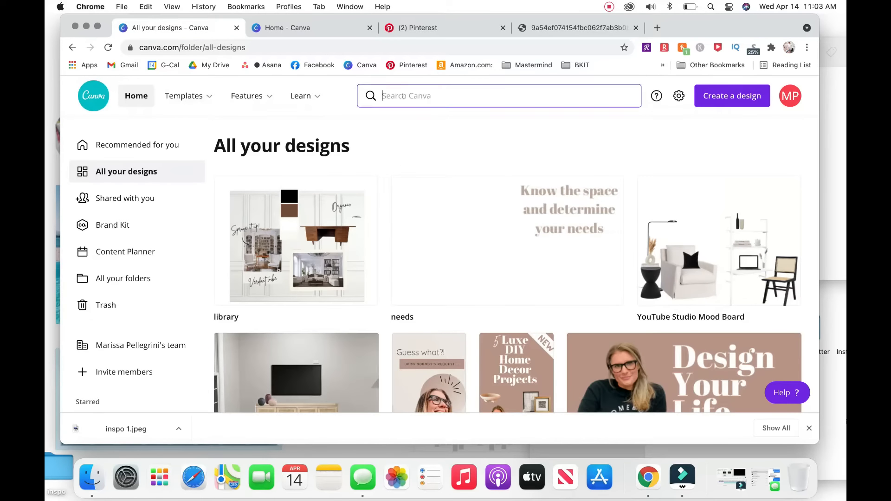
text(mood board)
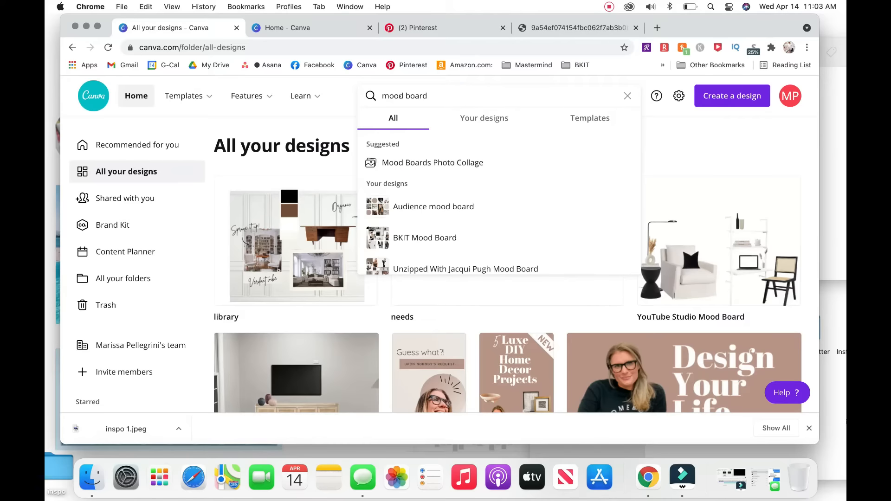
click(398, 163)
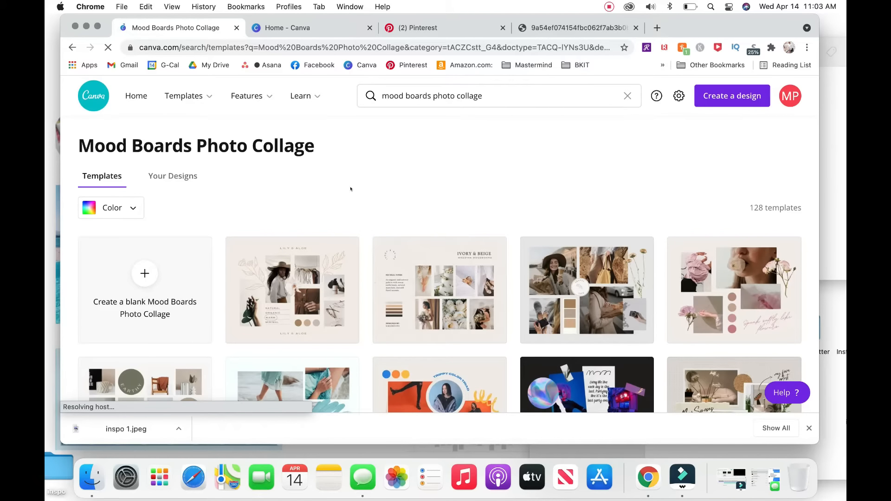
Step: Examine the Mood Boards Photo Collage templates for layouts that suit an interior design board
scroll(350, 188, down, 3)
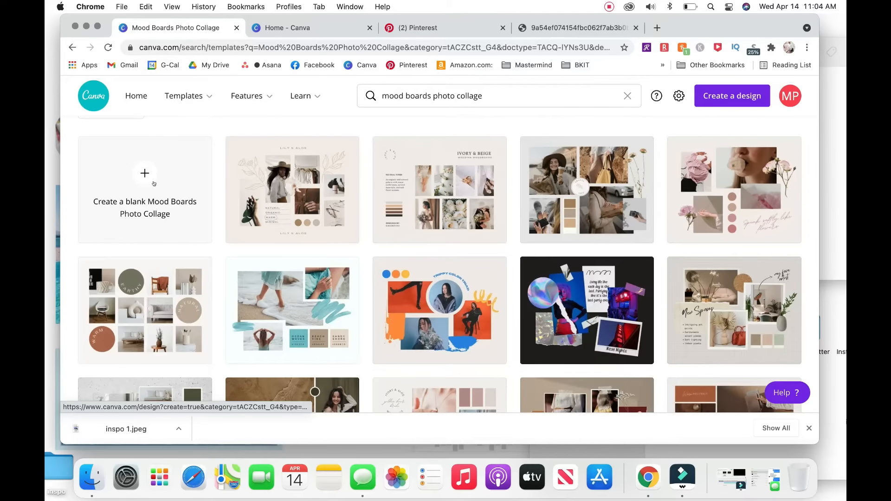
scroll(207, 299, down, 5)
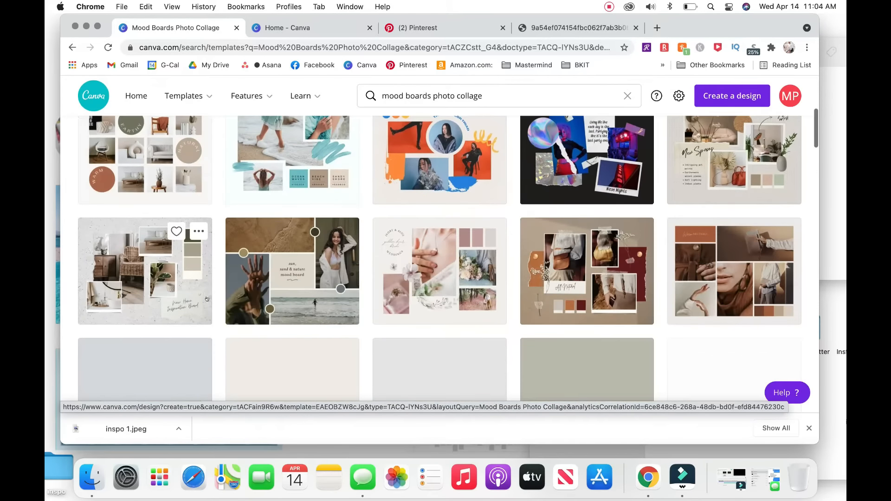
scroll(207, 300, down, 4)
scroll(207, 299, down, 8)
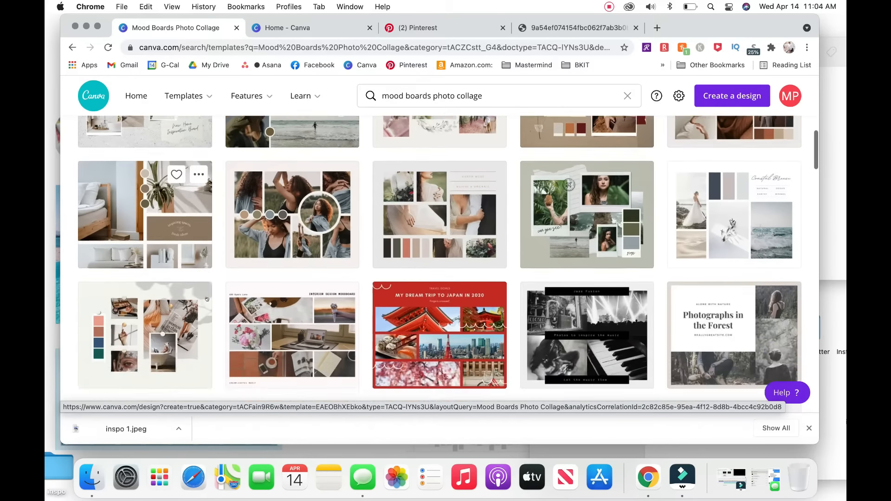
scroll(209, 299, up, 15)
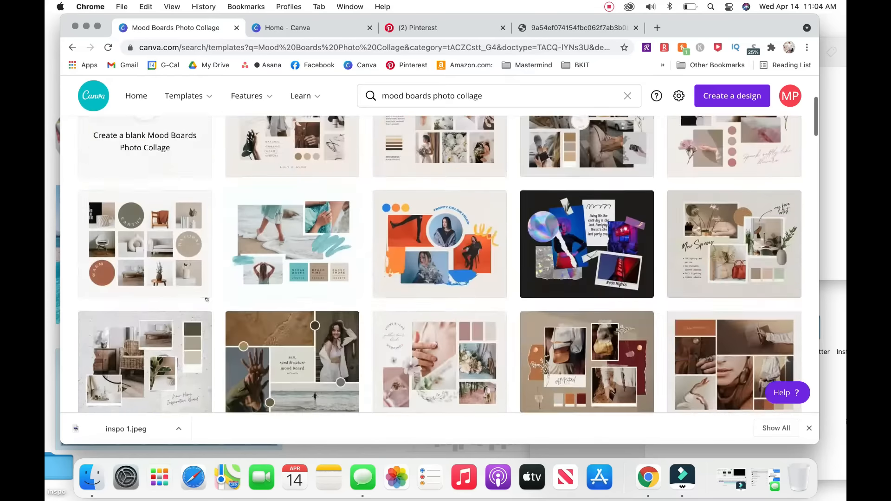
scroll(207, 299, down, 3)
scroll(207, 300, up, 1)
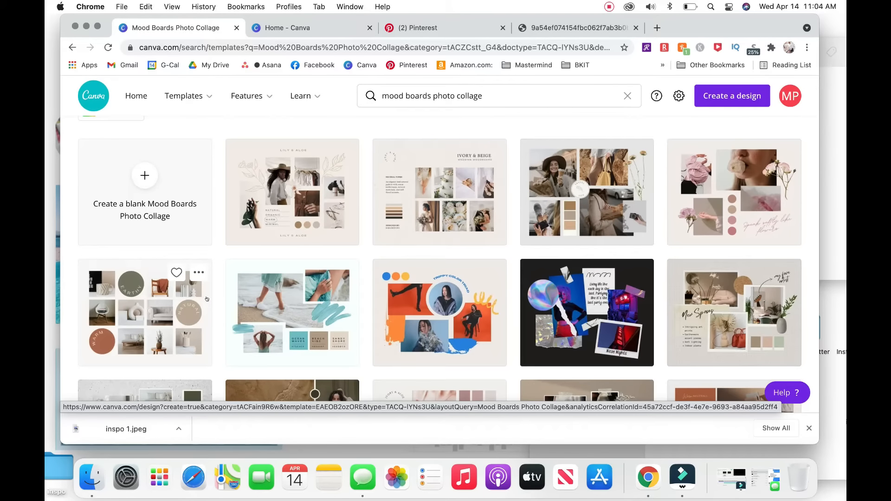
scroll(207, 300, down, 1)
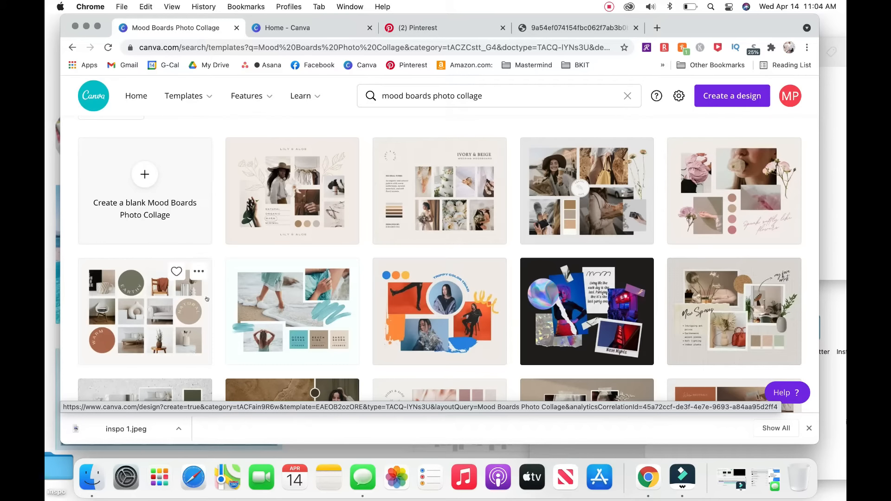
Step: Open the brown and white grid interior template with the bed, plant and "inspiring spaces, fresh ideas" block
scroll(207, 299, down, 5)
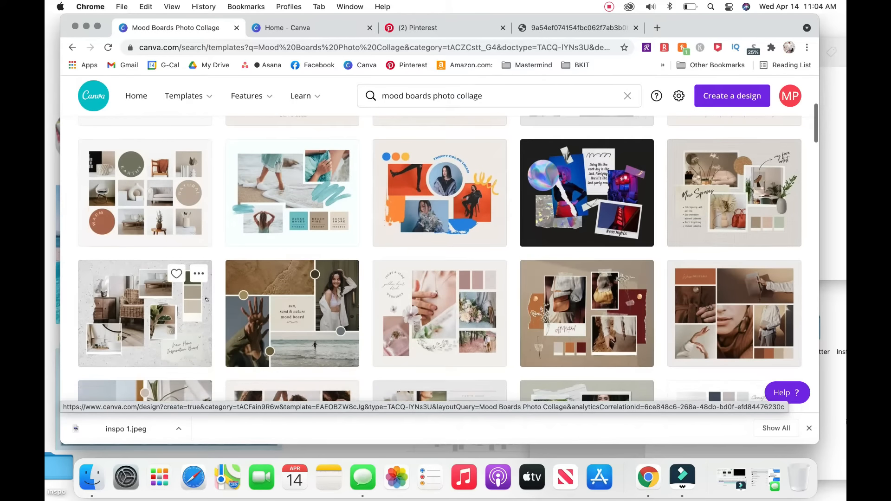
scroll(207, 299, down, 3)
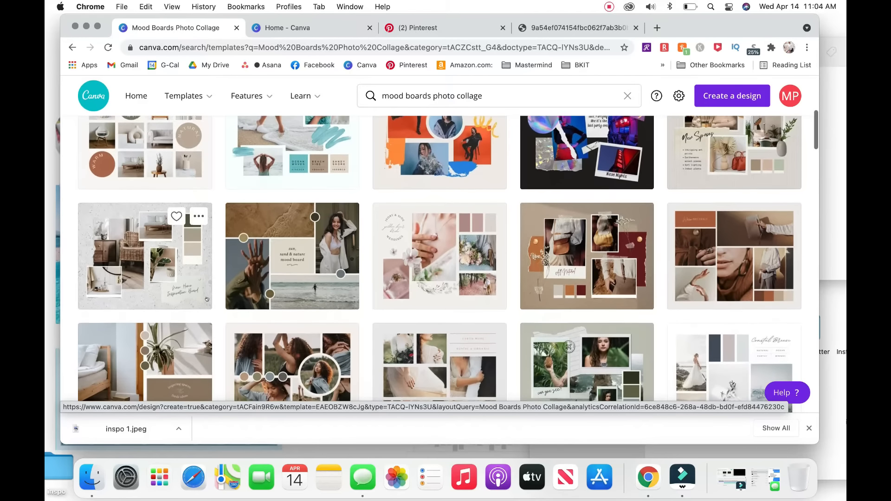
scroll(207, 299, down, 2)
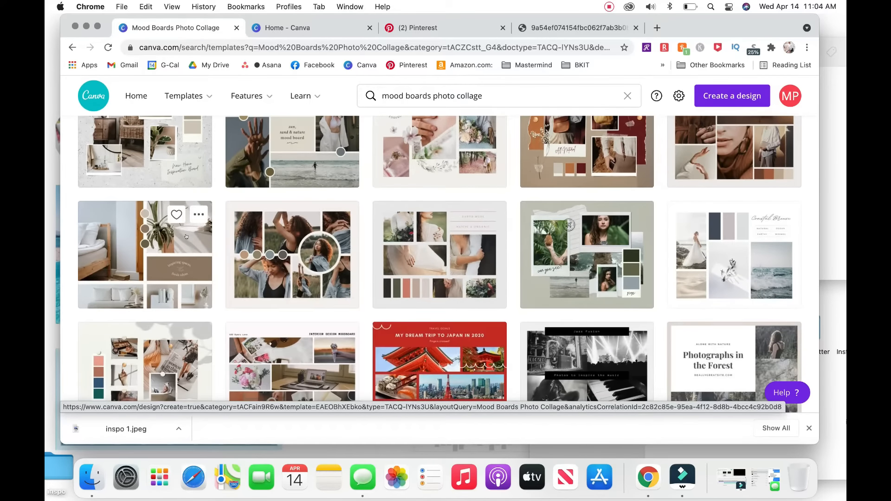
click(173, 239)
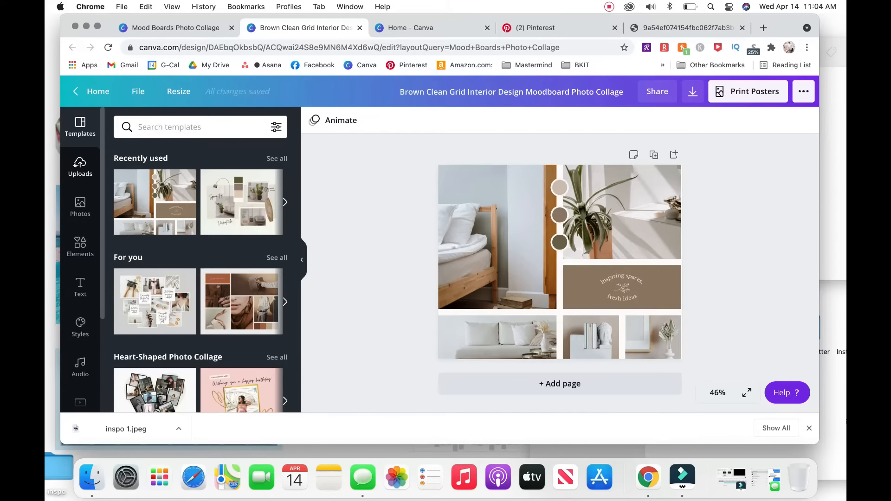
Step: Upload "inspo 1.jpeg" from the Desktop to the Canva uploads
click(80, 166)
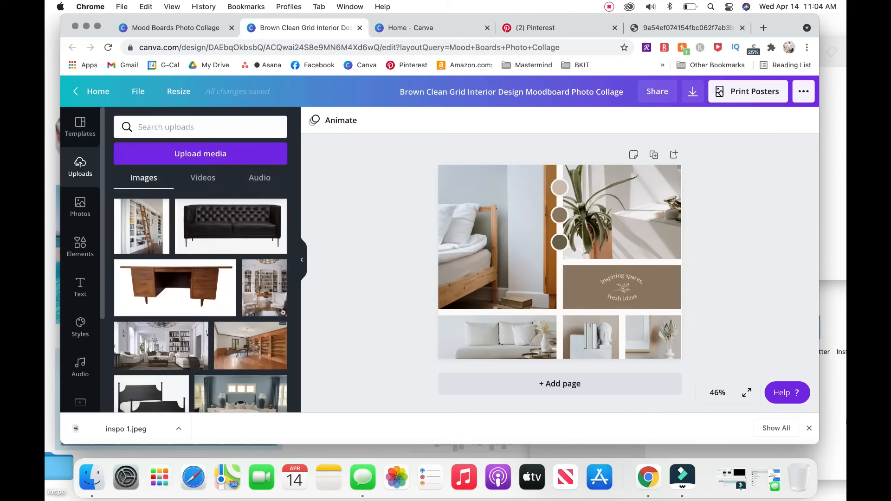
scroll(223, 306, down, 15)
scroll(223, 306, down, 5)
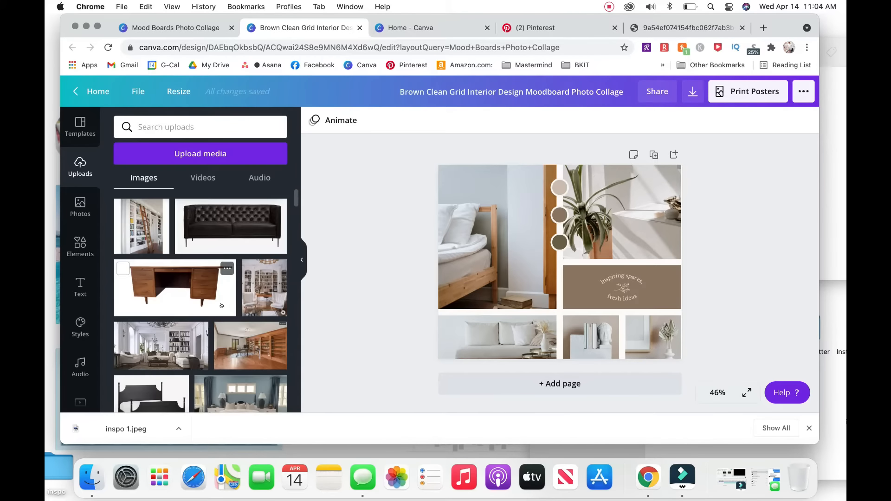
click(228, 154)
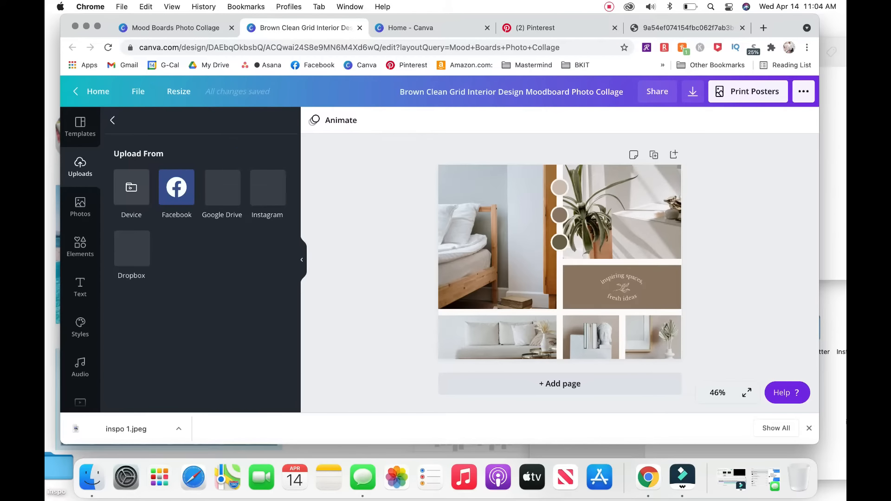
click(130, 186)
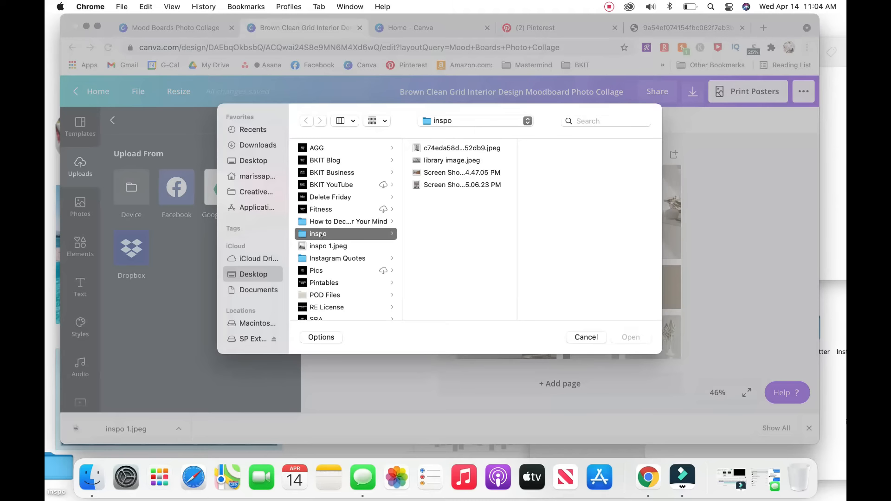
click(339, 257)
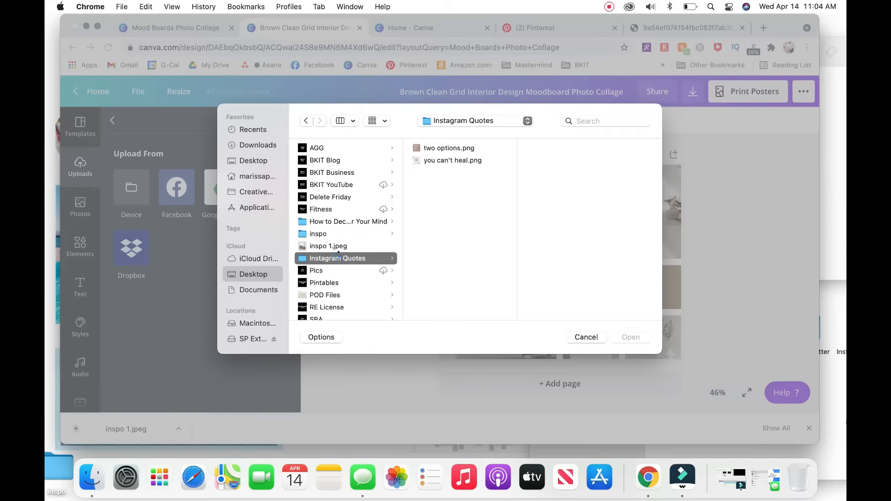
click(337, 247)
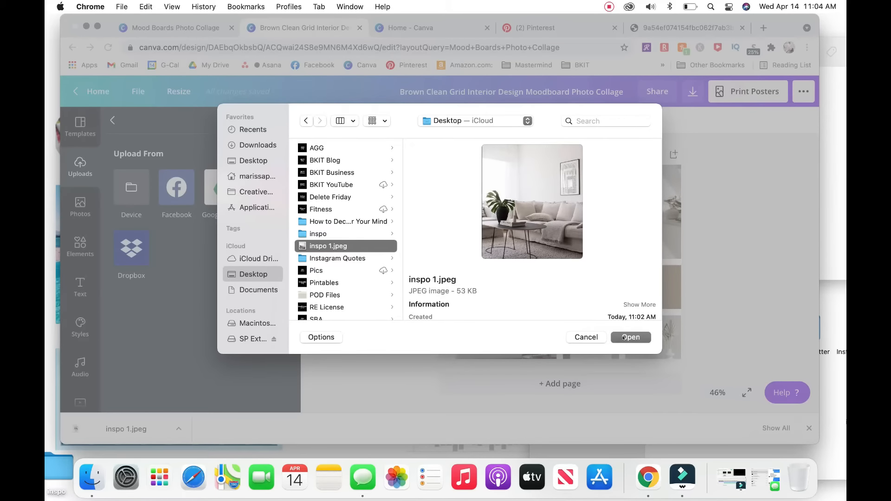
click(624, 338)
Step: Upload the 11.02.41 AM screenshot from the Desktop's untitled folder to the Canva uploads
click(157, 155)
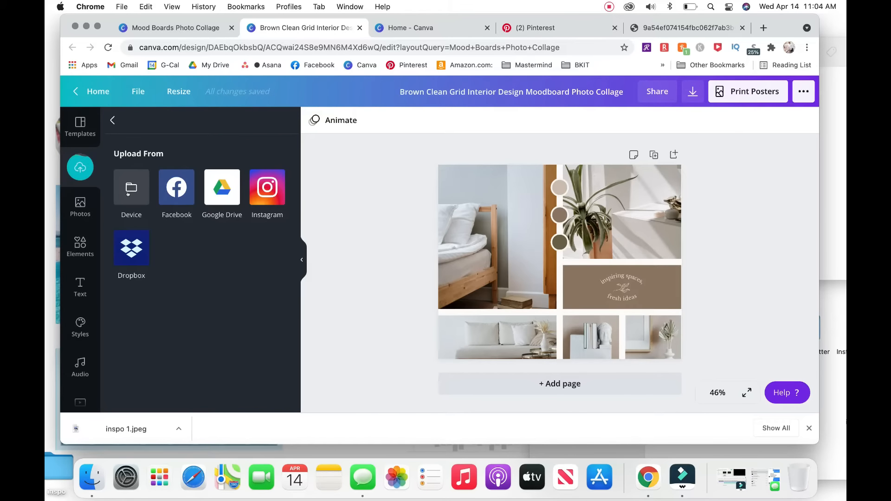
click(131, 193)
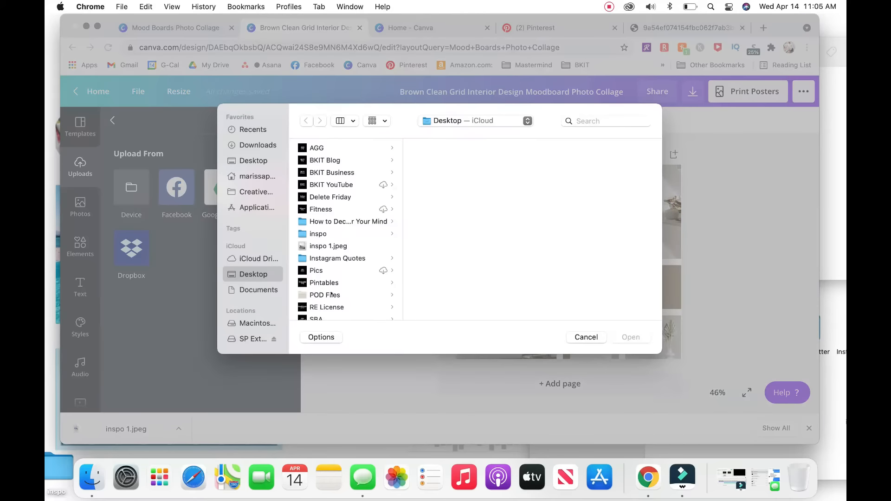
click(347, 233)
click(346, 247)
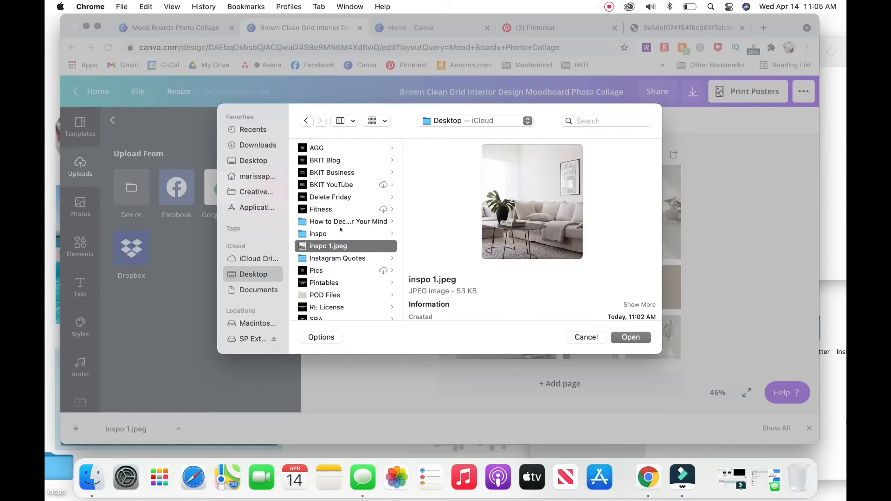
scroll(332, 268, down, 5)
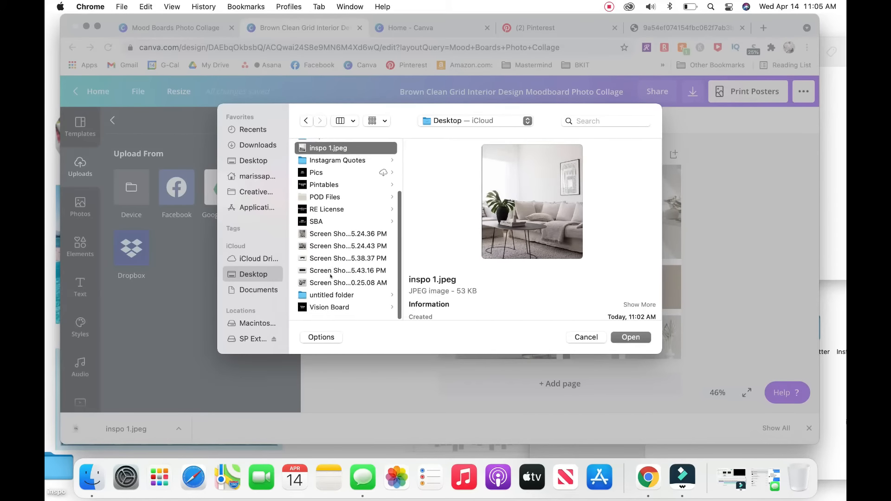
click(331, 297)
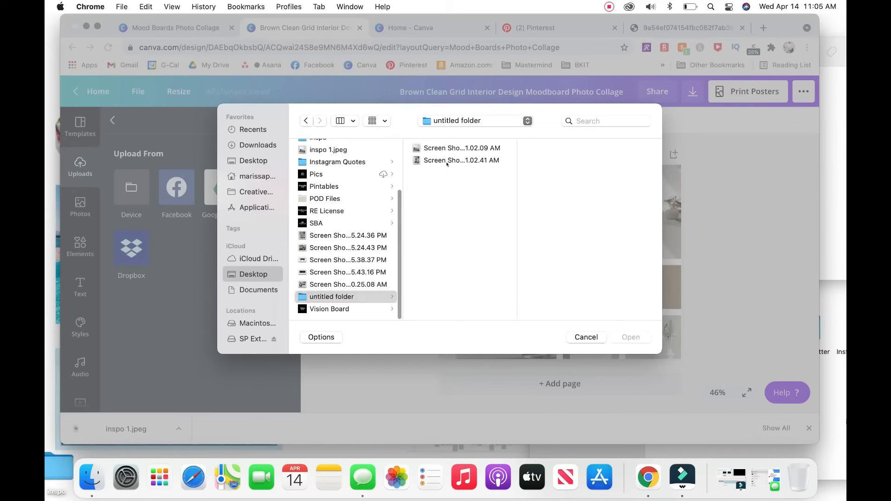
click(446, 161)
double_click(445, 161)
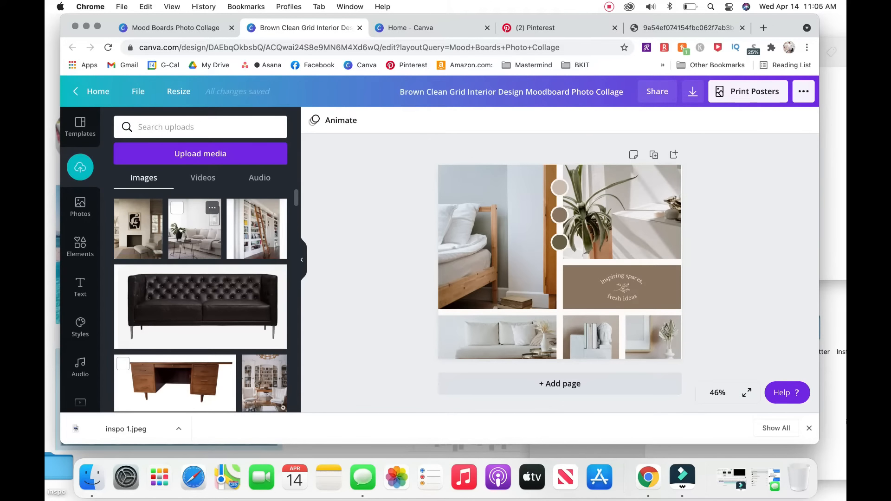
Step: Replace the template's large bed photo with the uploaded sofa image and its plant photo with the uploaded geometric art room image
drag(305, 223, 454, 209)
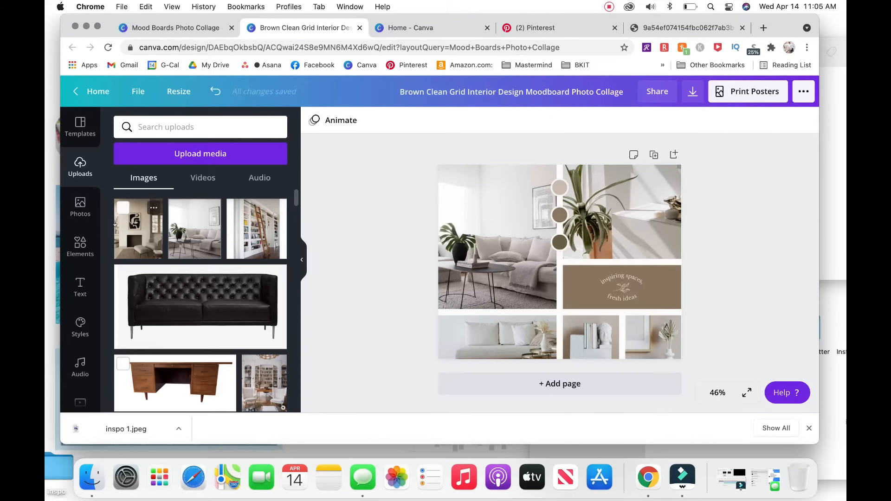
drag(116, 224, 645, 185)
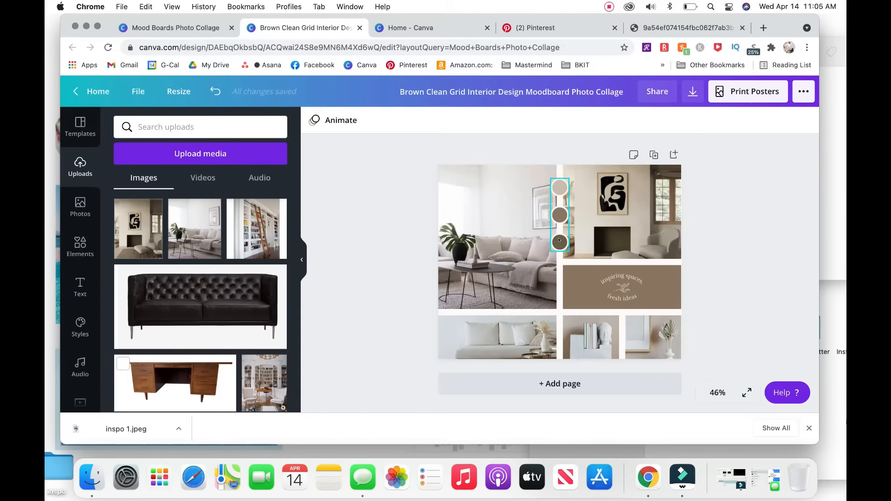
Step: Recolour the upper palette circle between the photos with black from the Original BKIT palette
click(561, 190)
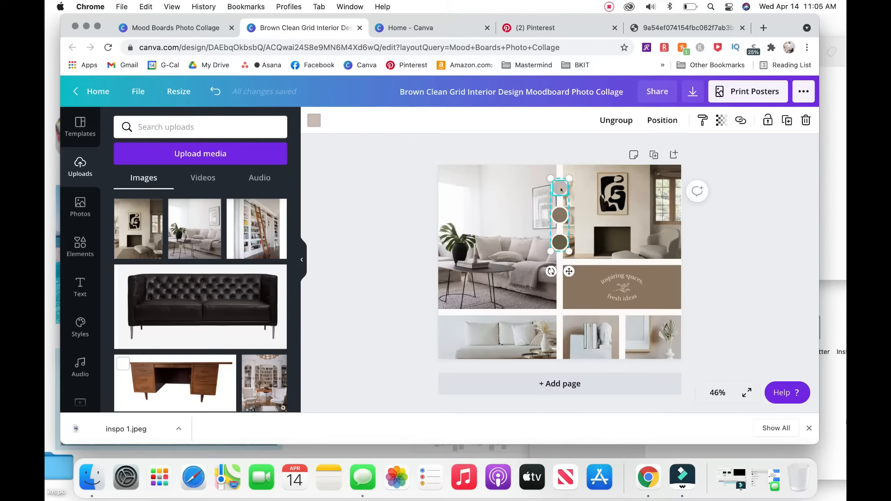
click(314, 120)
scroll(153, 299, down, 2)
scroll(153, 299, down, 3)
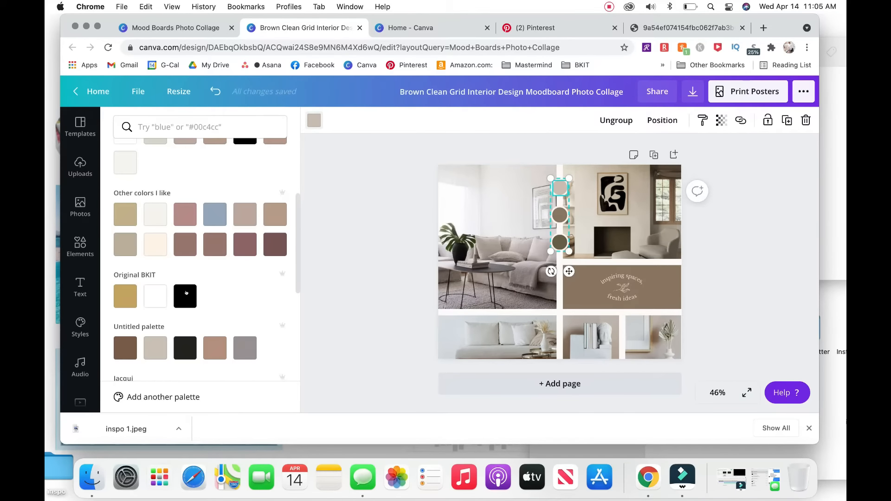
click(186, 293)
Step: Recolour the middle palette circle with the off-white swatch that ends the BKIT palette
click(561, 214)
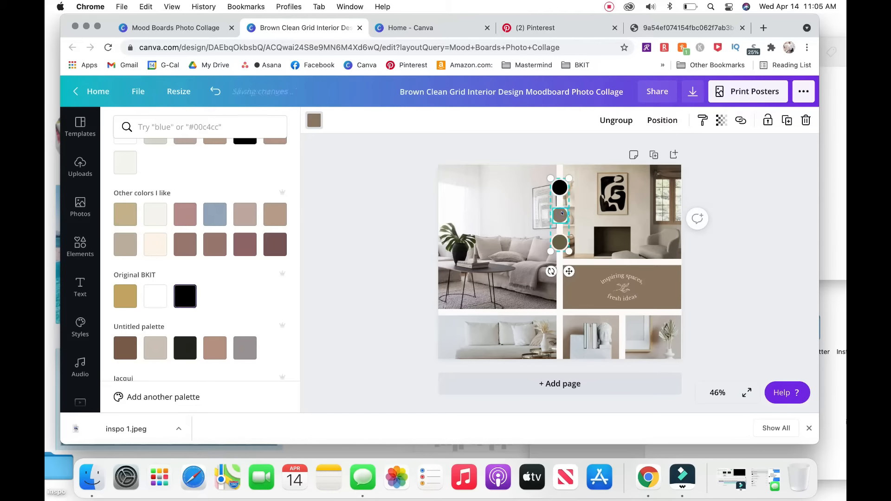
scroll(205, 270, up, 1)
click(244, 222)
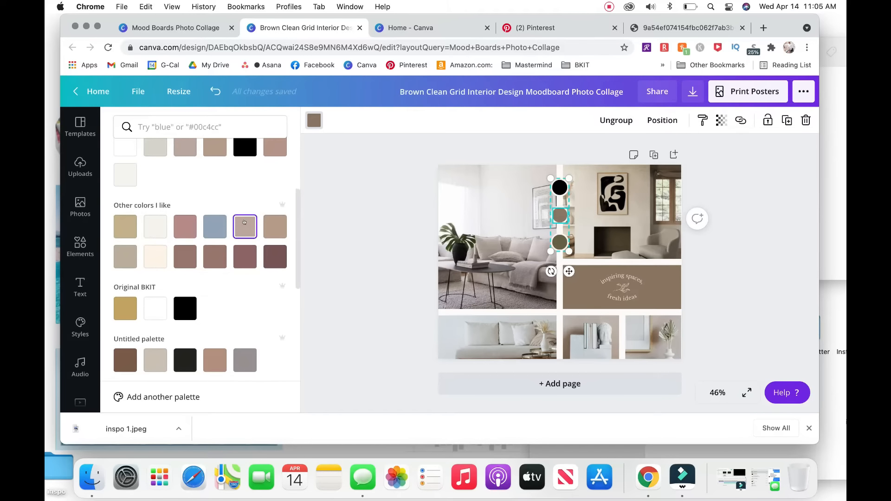
click(155, 257)
scroll(155, 257, up, 2)
click(125, 205)
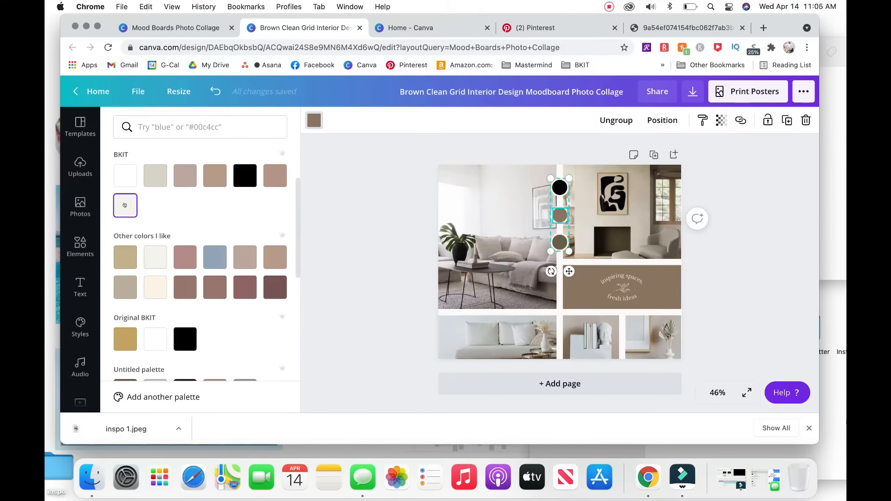
Step: Recolour the lower palette circle with the third BKIT swatch, the light taupe
click(561, 242)
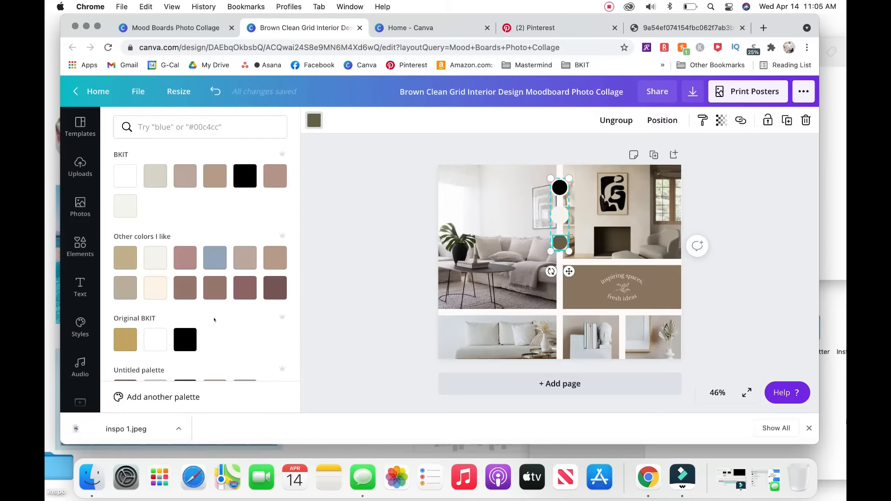
scroll(231, 292, down, 3)
scroll(232, 298, up, 4)
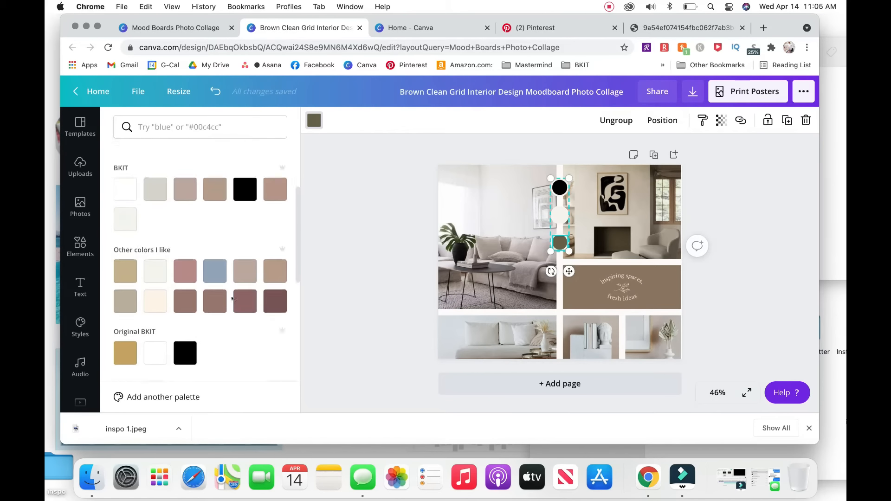
scroll(232, 298, up, 2)
click(179, 229)
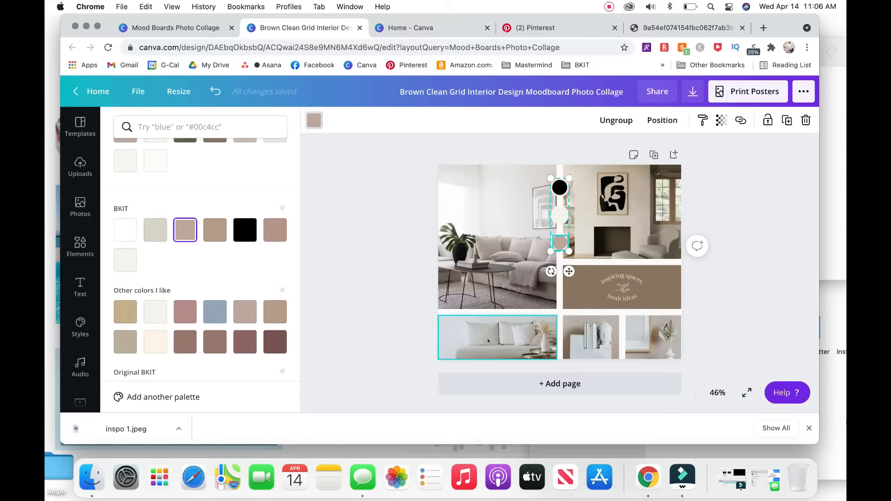
Step: Remove the "inspiring spaces, fresh ideas" text and its leaf graphic from the brown block
click(622, 283)
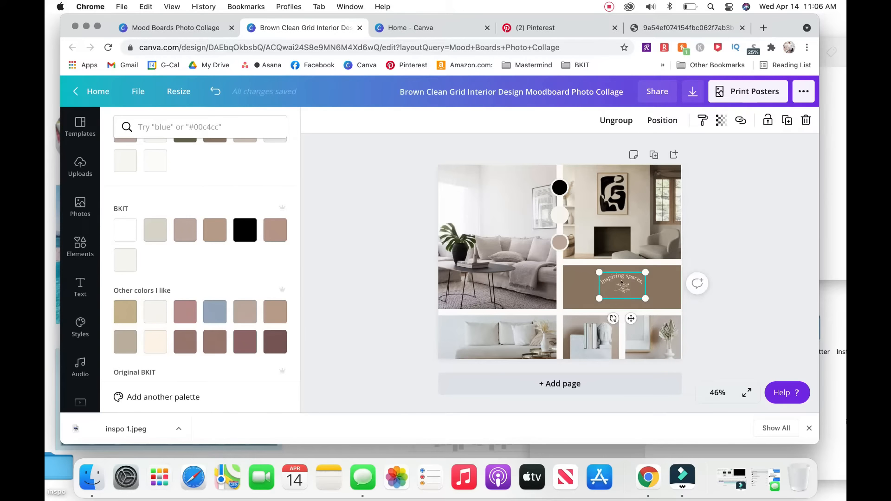
key(super+z)
Step: Look through the uploaded images for furniture and decor photos that suit the mood board
scroll(188, 308, down, 3)
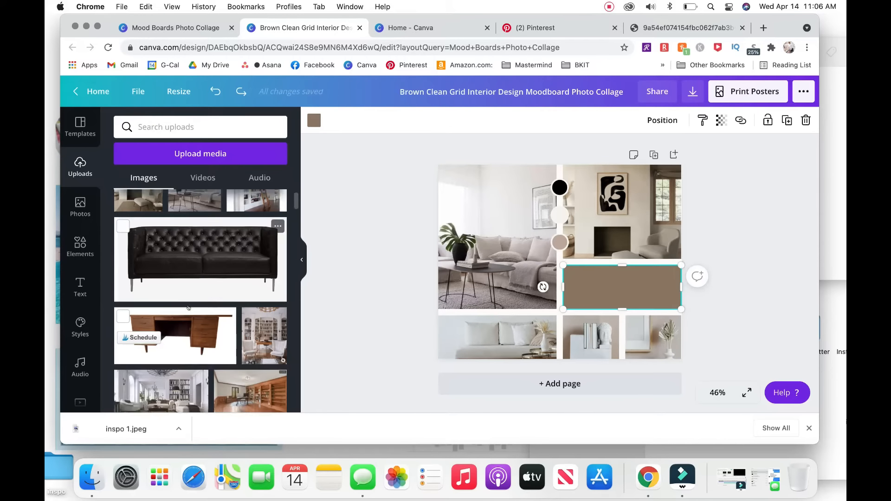
scroll(188, 308, down, 3)
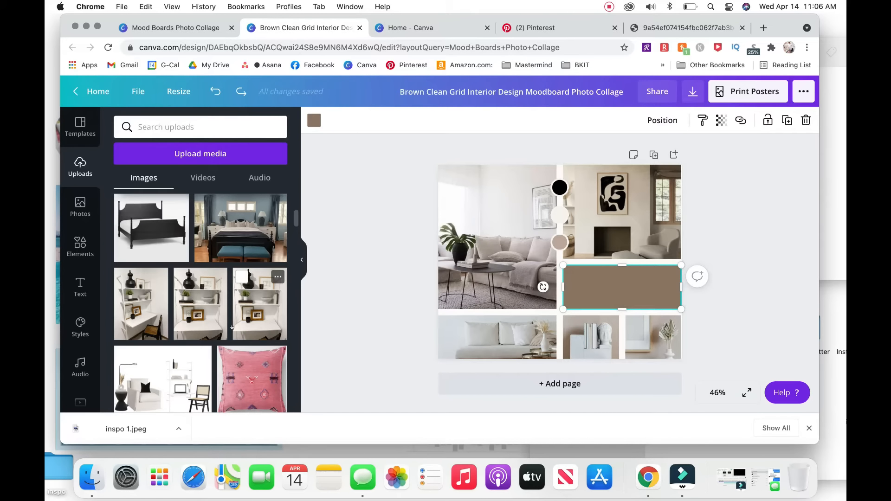
scroll(232, 328, down, 4)
scroll(232, 328, down, 15)
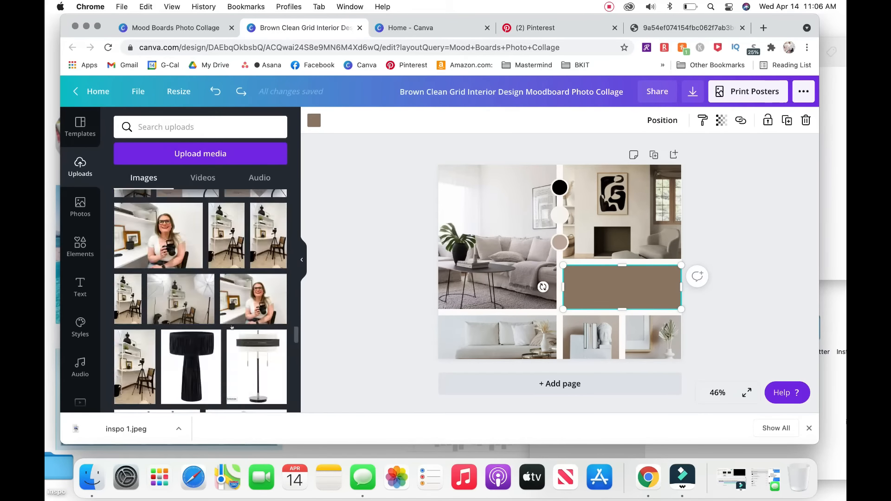
scroll(234, 328, down, 5)
scroll(232, 327, up, 6)
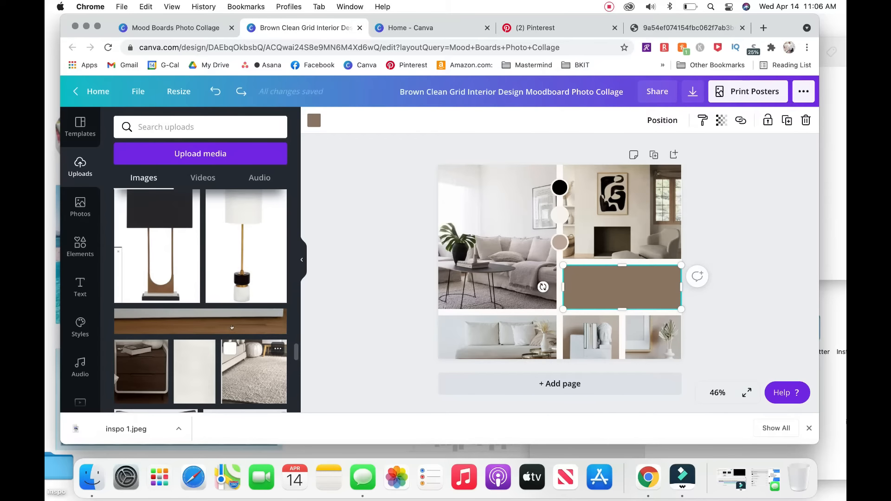
scroll(232, 328, down, 8)
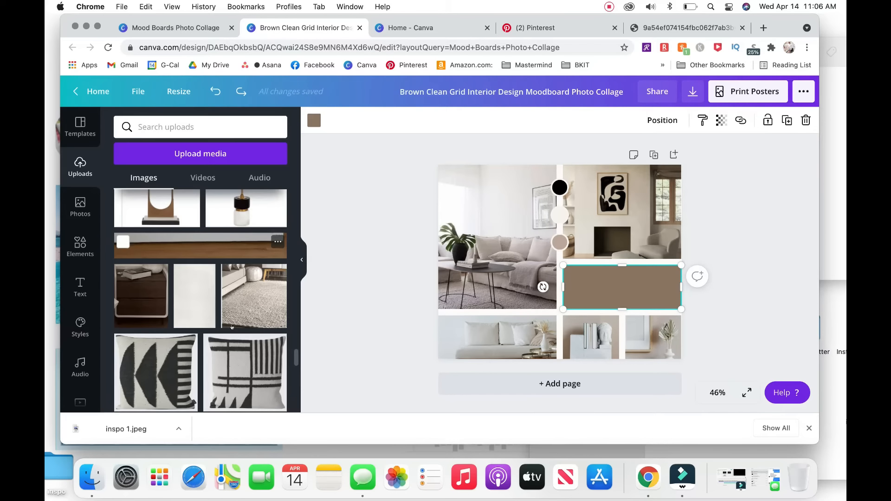
scroll(232, 327, down, 3)
scroll(232, 328, up, 4)
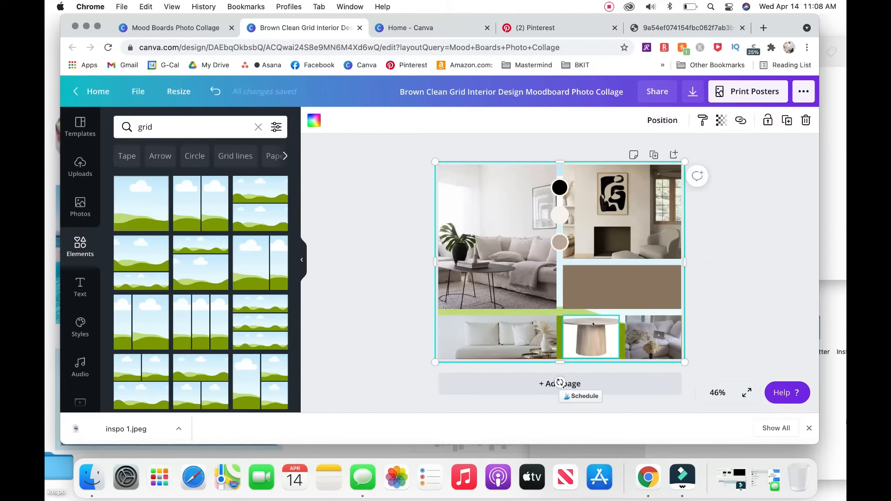
Step: Shrink the page-sized single-photo grid to about half the page width and bring it to the front
key(Escape)
click(550, 325)
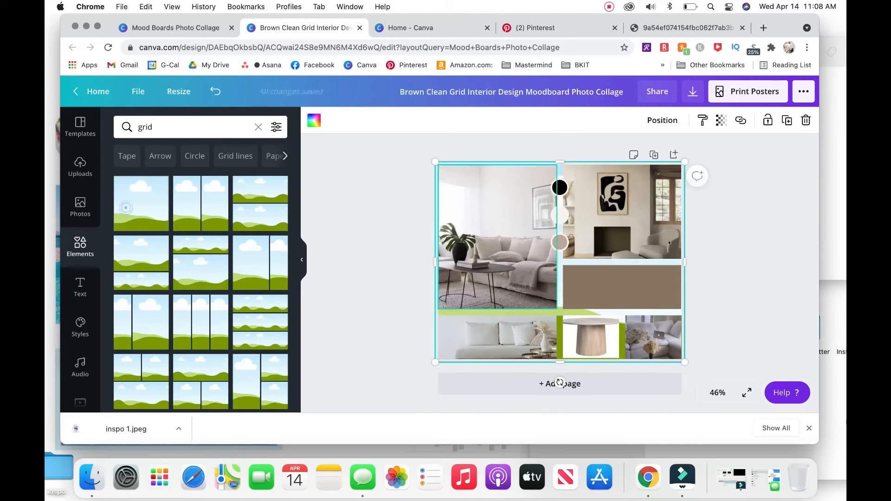
drag(680, 163, 569, 269)
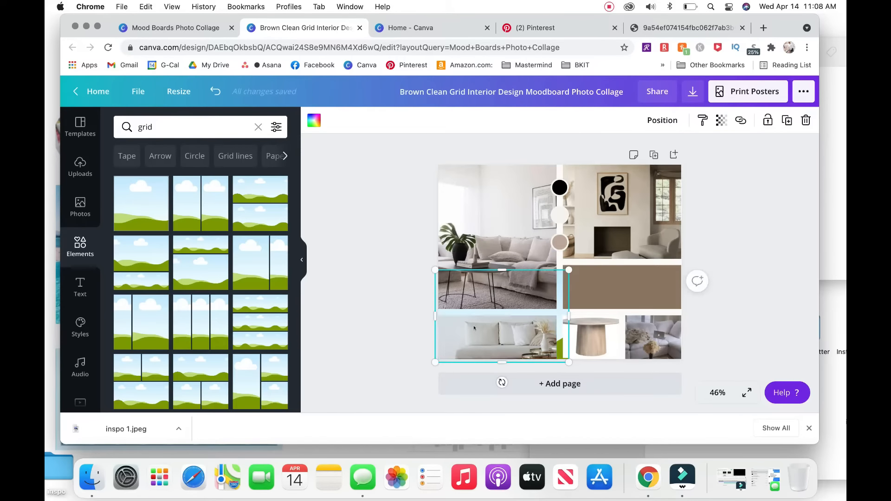
click(656, 120)
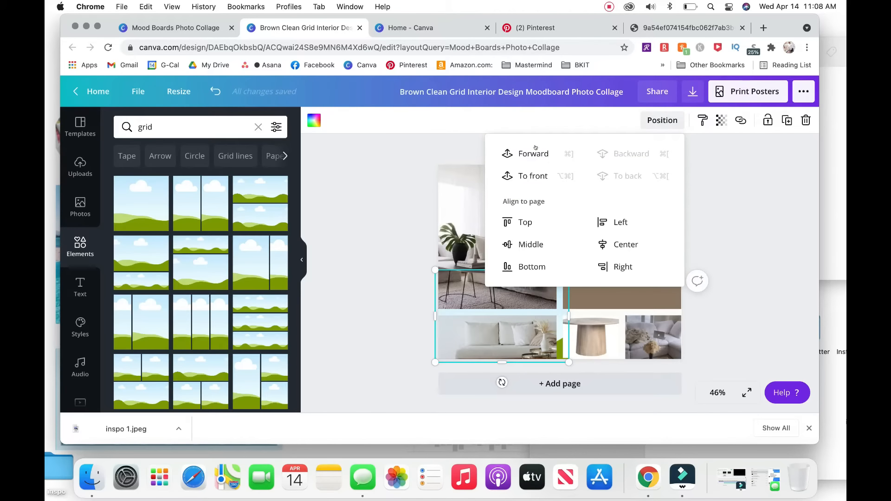
click(528, 177)
Step: Move the grid frame over the brown block and resize it to cover the block exactly
click(507, 332)
drag(507, 331, 626, 295)
drag(559, 290, 570, 293)
mouse_move(618, 275)
mouse_down()
mouse_move(618, 235)
mouse_move(602, 284)
mouse_move(614, 287)
mouse_up()
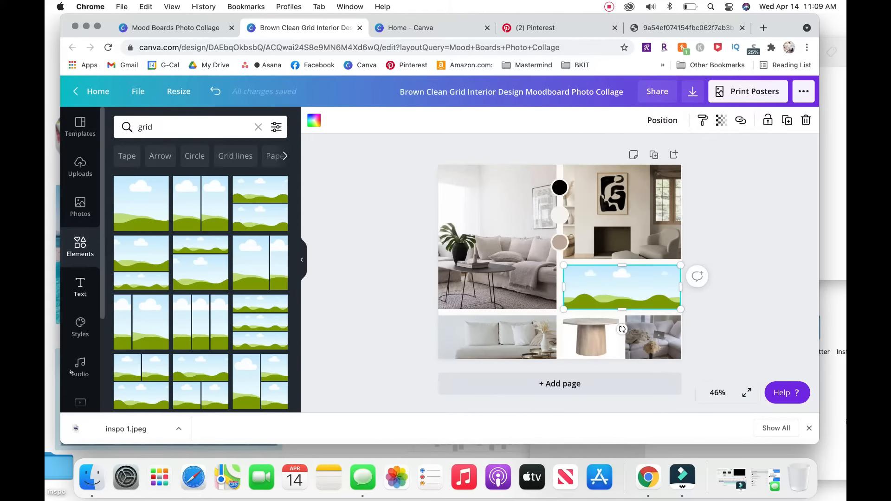
Step: Try the uploaded black lamp room photo and the TV wall photo in the new grid frame
click(80, 165)
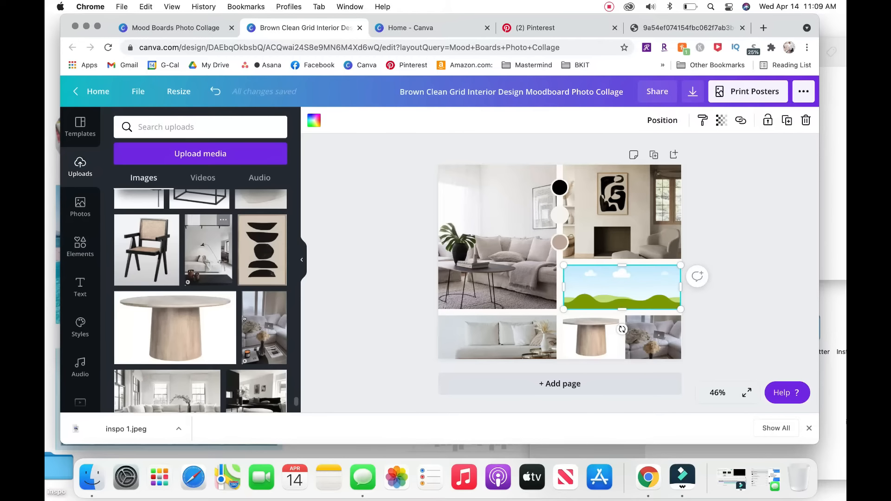
drag(196, 241, 599, 279)
scroll(155, 286, down, 5)
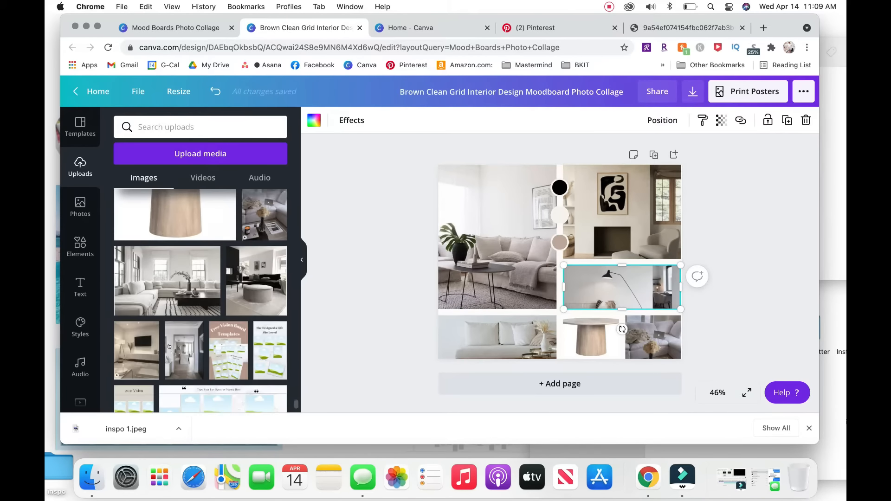
drag(124, 359, 639, 299)
double_click(638, 288)
click(783, 301)
click(785, 301)
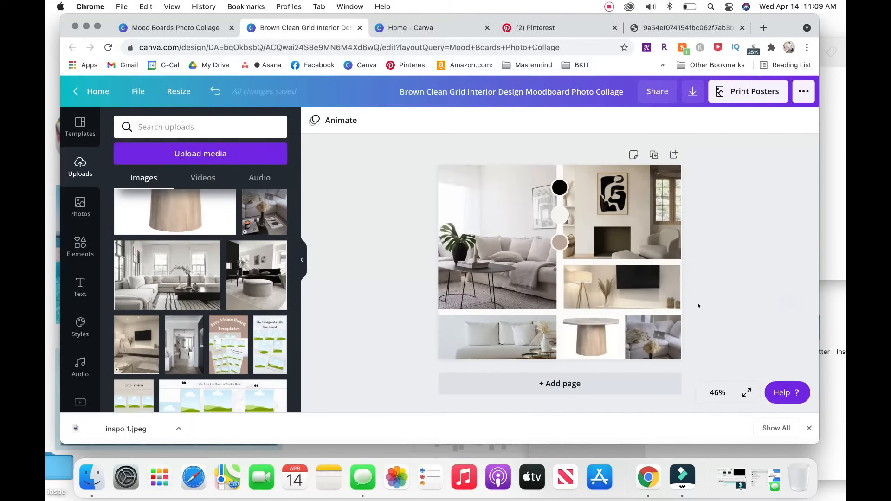
Step: Shift the TV wall photo upward inside its frame to show the console below the screen
click(621, 286)
double_click(620, 284)
drag(620, 284, 620, 243)
click(755, 288)
double_click(620, 278)
click(762, 251)
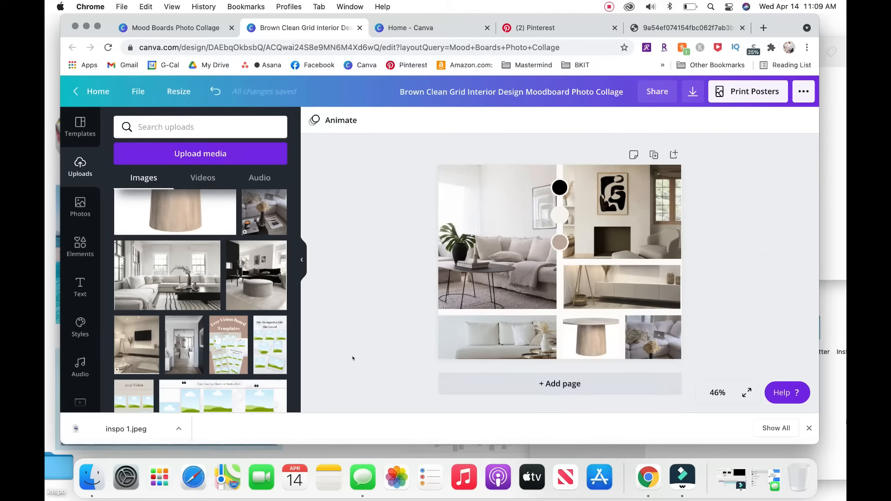
Step: Fill the grid frame with the uploaded photo of the black sofa and round ottoman
scroll(251, 278, down, 1)
drag(256, 232, 592, 294)
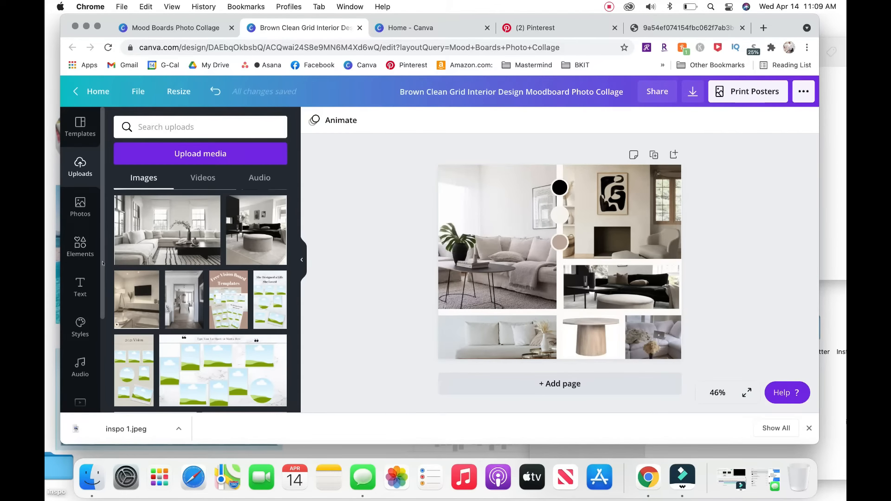
Step: Add a heading reading "Modern" and scale it down to font size 76.7
click(74, 285)
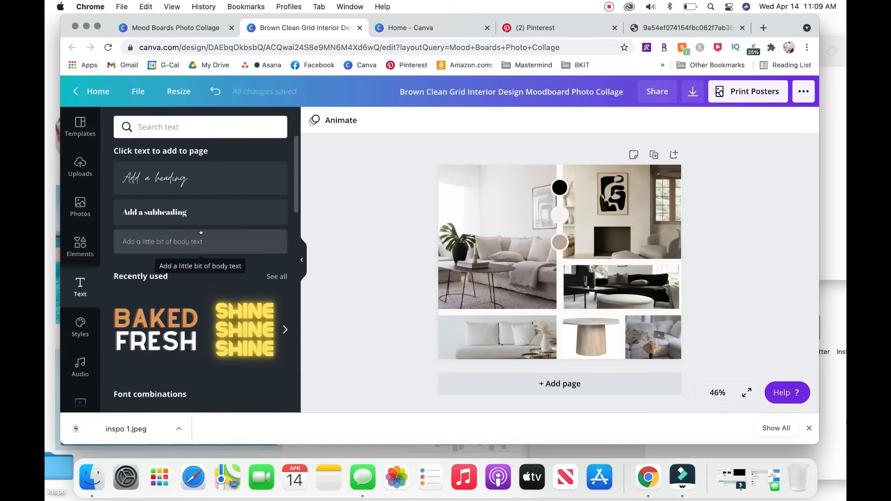
click(154, 178)
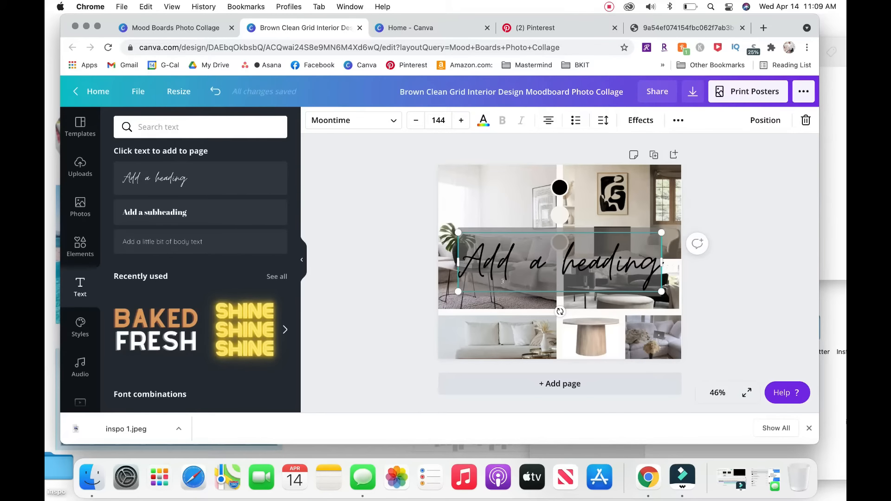
text(Modern)
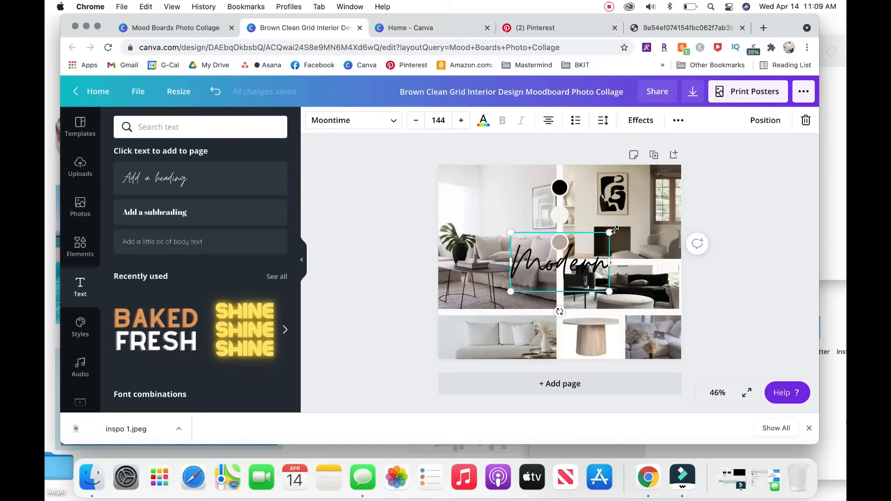
drag(584, 246, 538, 274)
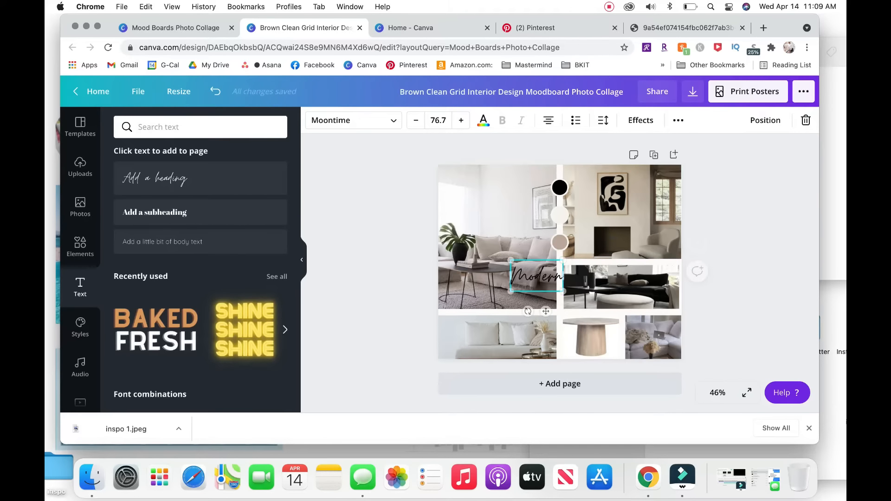
Step: Move the "Modern" heading onto the blank wall in the large sofa photo and tilt it upward
click(499, 245)
drag(534, 278, 476, 200)
drag(469, 231, 514, 267)
click(753, 307)
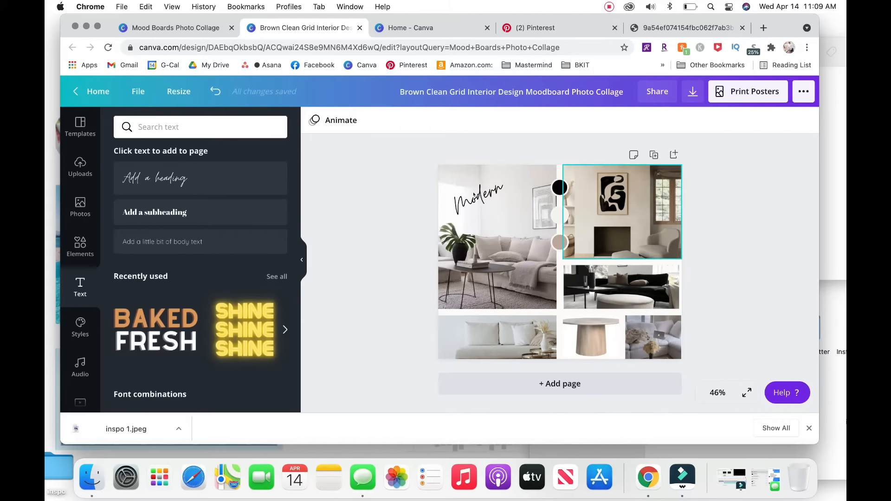
Step: Duplicate the "Modern" heading, change the copy to "Minimalist" and fit it on one line at font size 48.9
click(472, 196)
key(super+d)
drag(486, 203, 511, 253)
double_click(512, 251)
text(Minimalist)
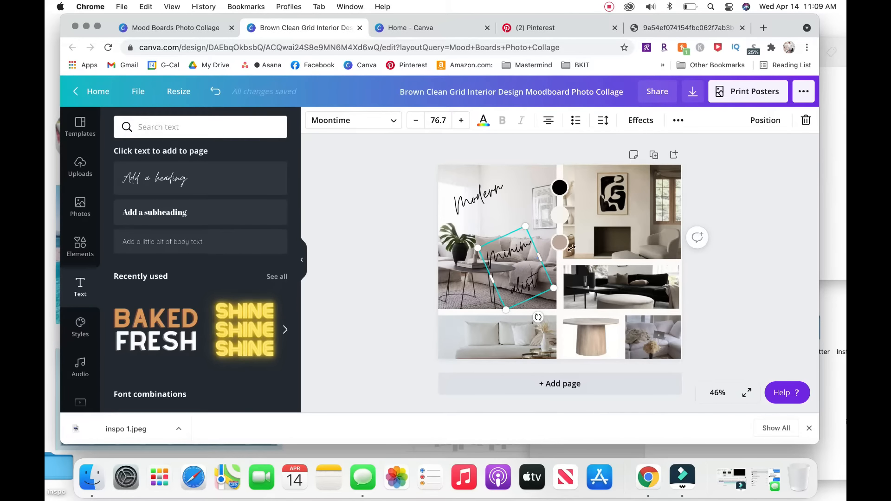
drag(571, 248, 551, 227)
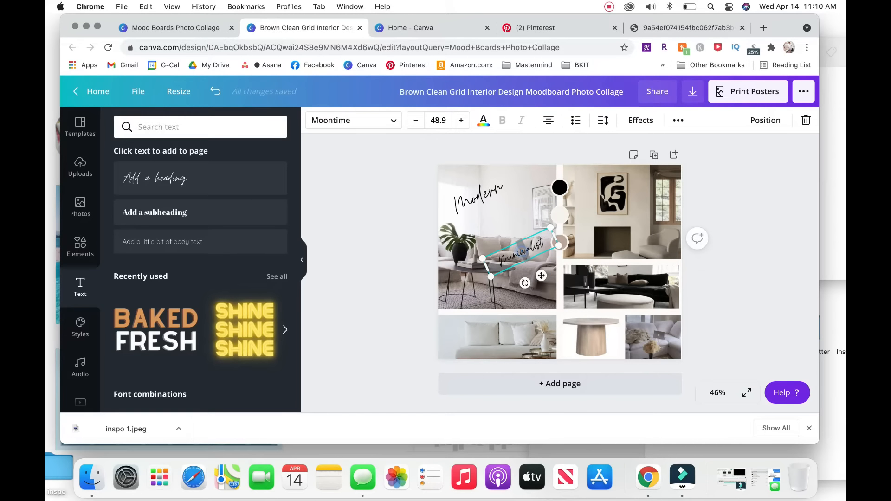
Step: Rotate the "Minimalist" text nearly level and place it just below "Modern" on the large sofa photo
drag(542, 276, 498, 355)
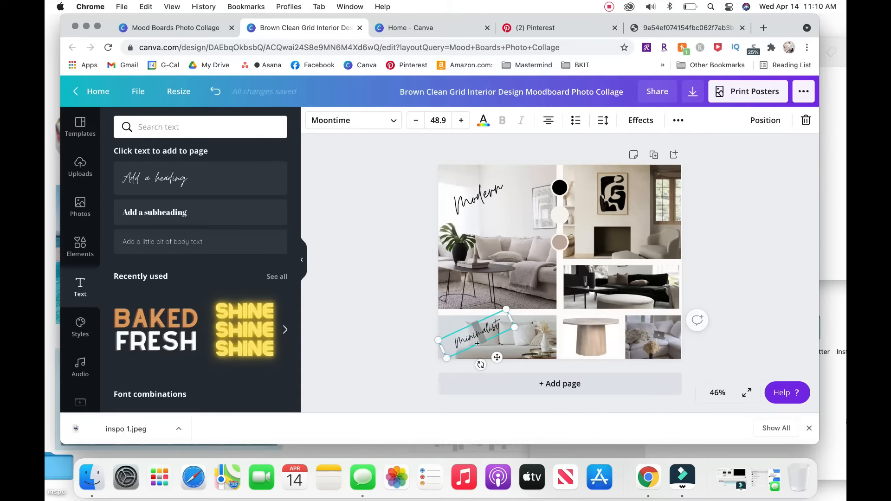
drag(482, 365, 469, 365)
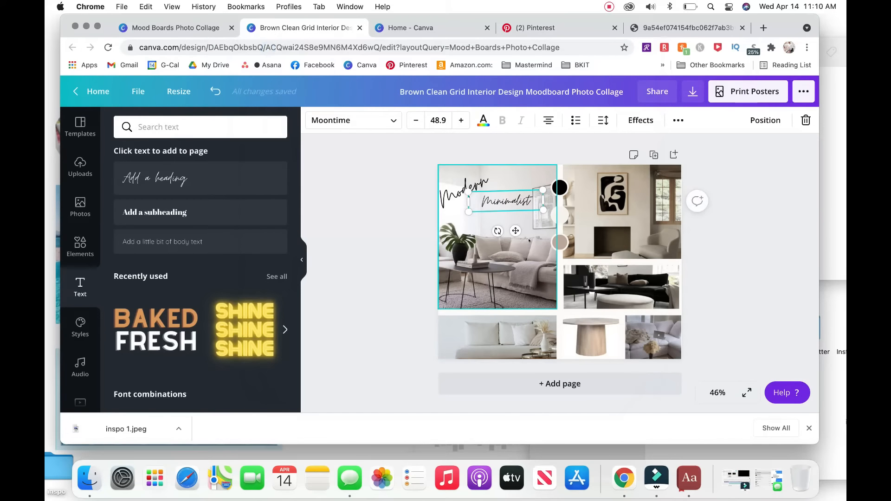
click(515, 186)
click(713, 234)
drag(504, 195, 493, 195)
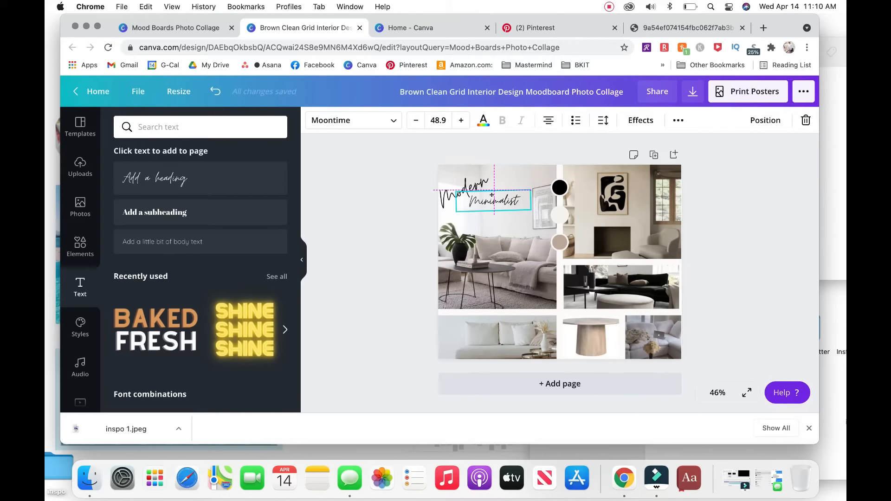
click(751, 217)
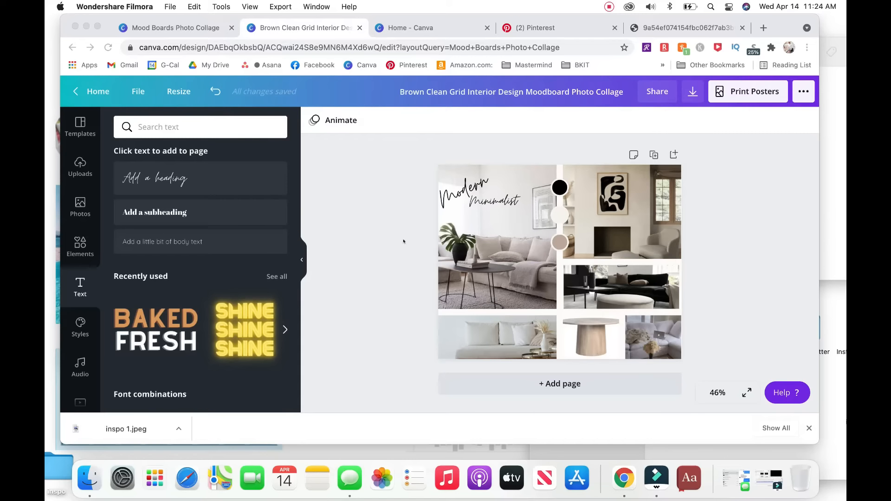
Step: Add a second page and fill it with a three-photo grid with one wide cell above two smaller ones
click(523, 383)
click(525, 384)
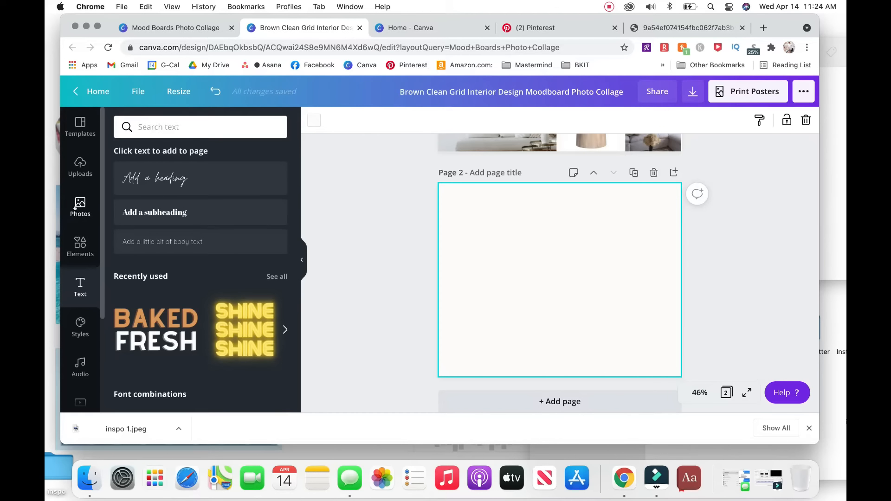
click(73, 252)
click(159, 129)
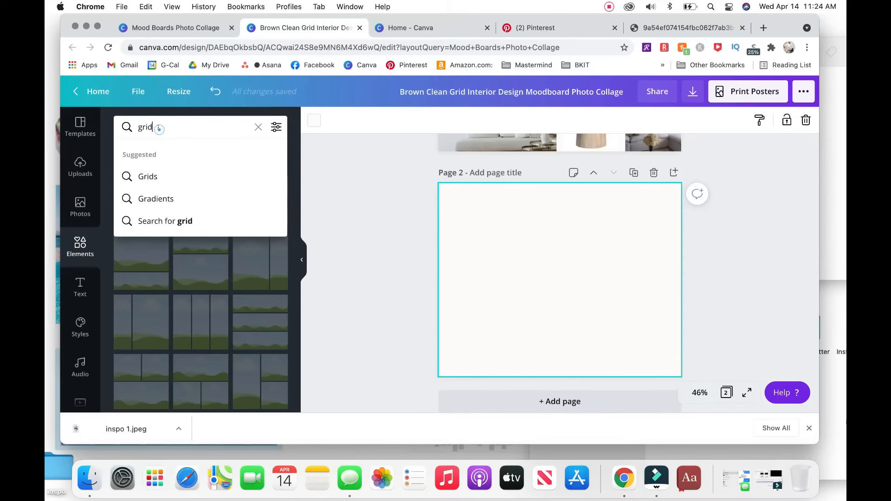
key(Return)
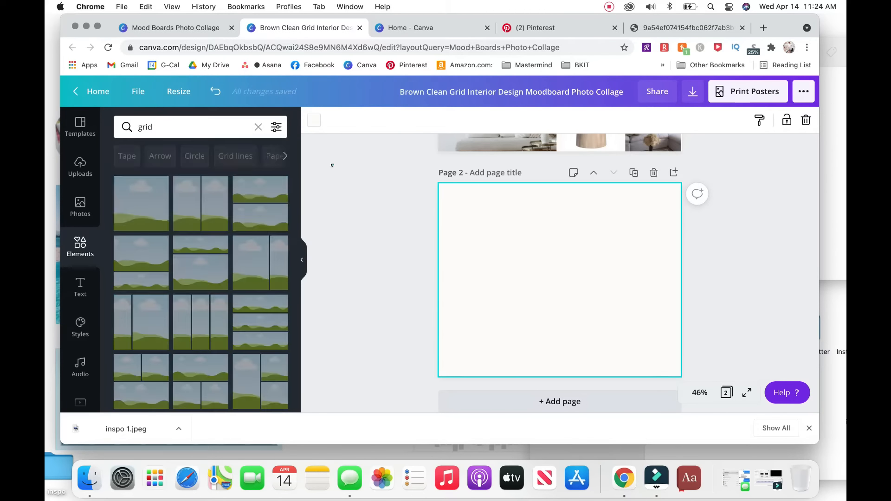
scroll(195, 278, down, 3)
scroll(197, 273, down, 5)
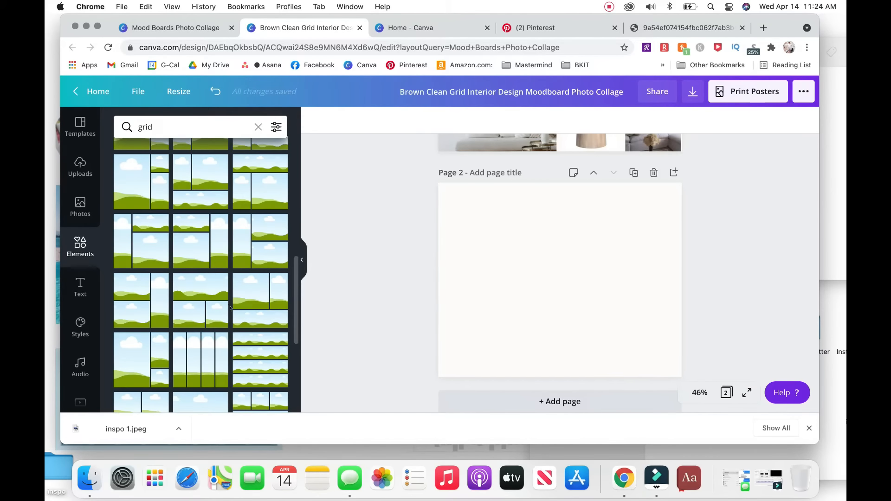
drag(202, 284, 505, 214)
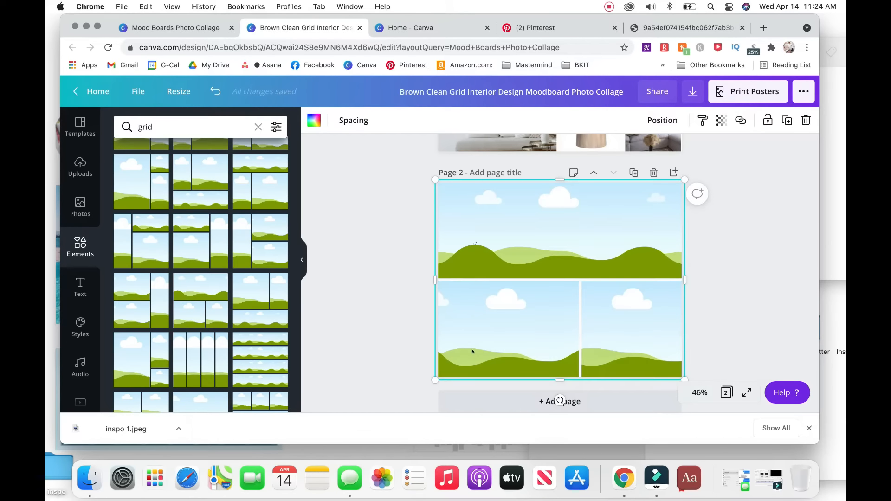
click(357, 249)
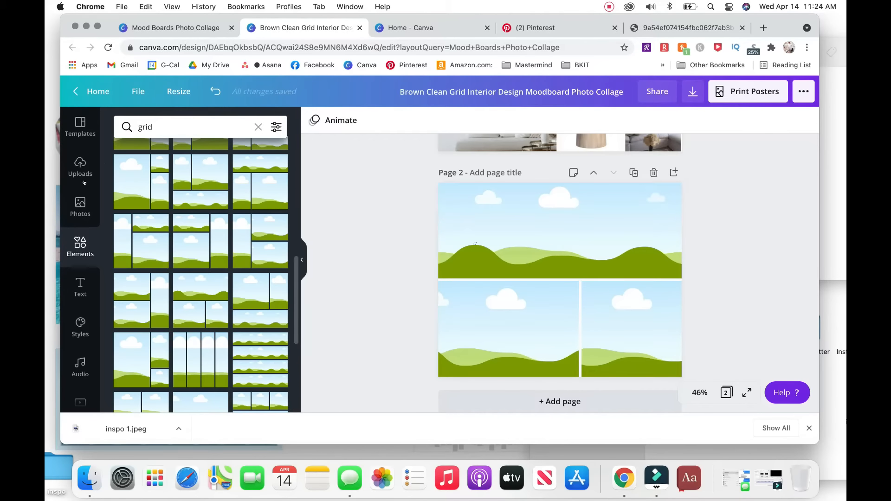
Step: Fill the grid with uploaded photos: white sectional in the wide cell, TV wall in the lower left, black sofa with ottoman in the lower right
click(79, 167)
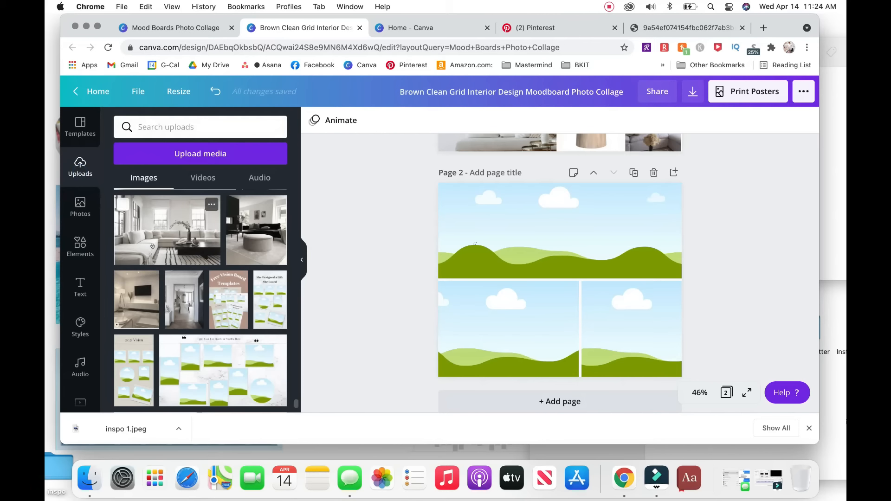
drag(475, 244, 479, 223)
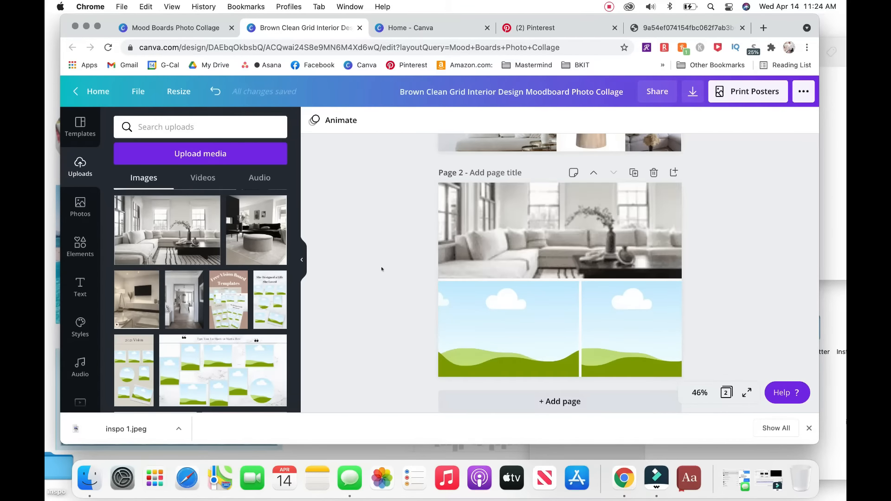
drag(126, 281, 497, 340)
drag(277, 205, 640, 322)
scroll(645, 288, down, 1)
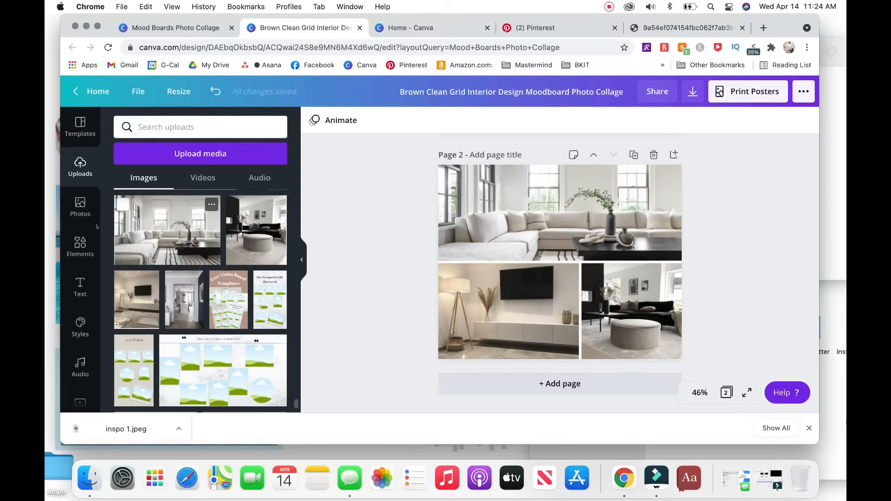
Step: Add a circle shape to page 2 and place it near the upper right corner of the wide sofa photo
scroll(571, 268, up, 1)
scroll(571, 268, up, 8)
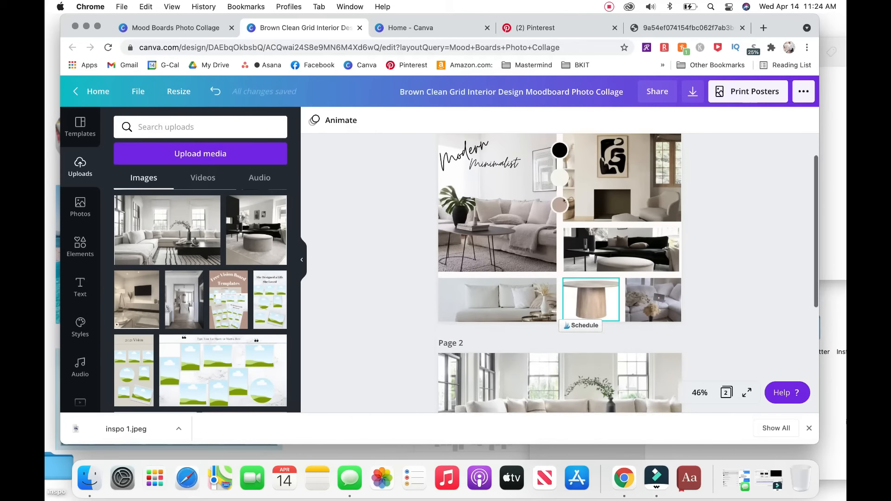
scroll(557, 213, down, 6)
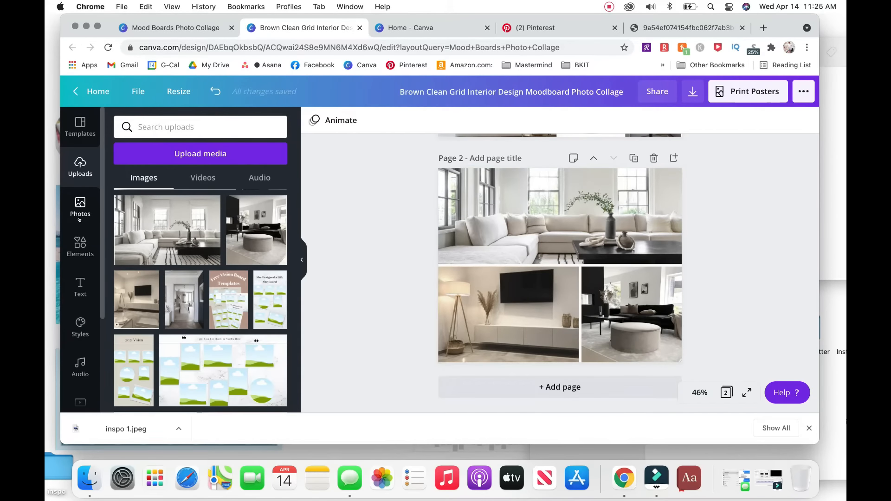
click(78, 249)
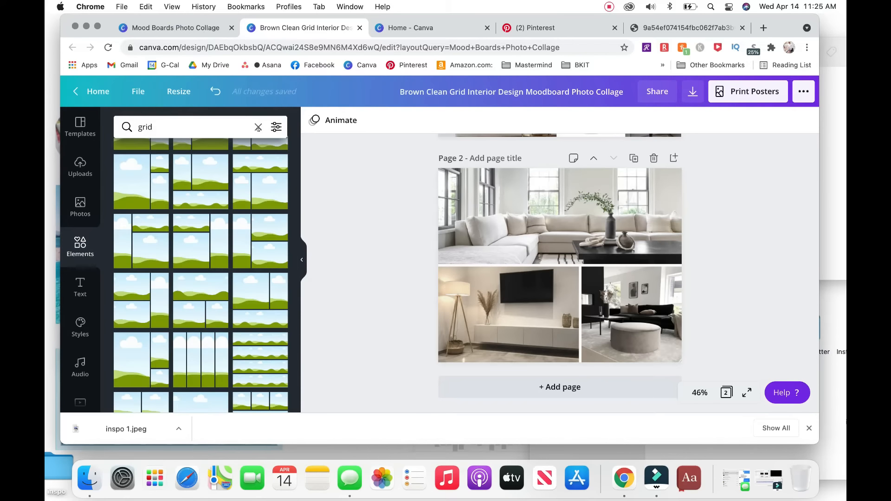
click(259, 127)
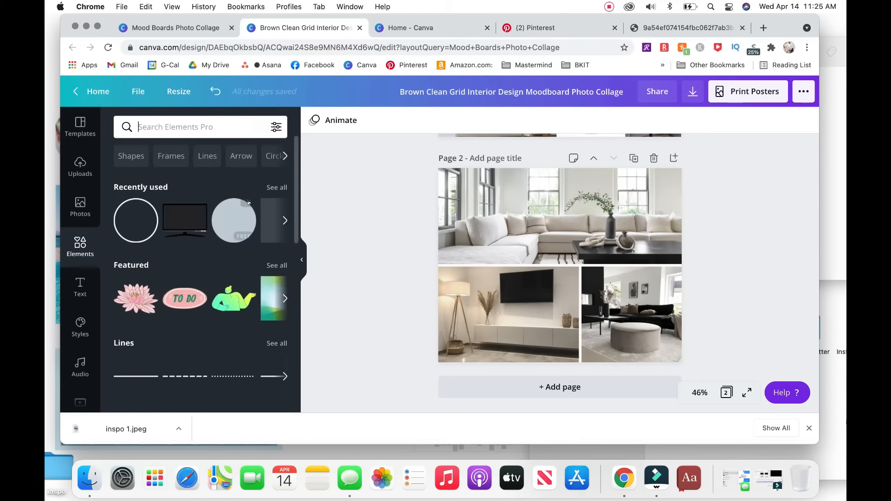
click(130, 156)
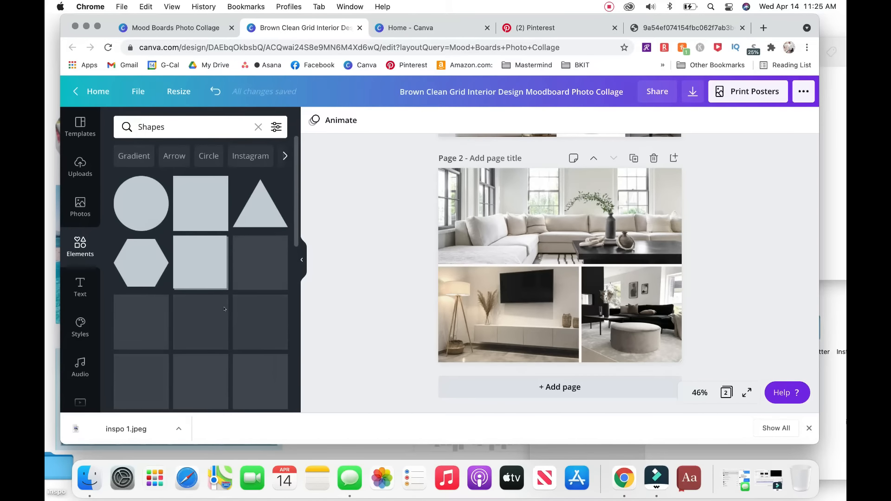
scroll(224, 309, down, 2)
scroll(224, 309, up, 2)
click(140, 205)
drag(614, 212, 652, 192)
click(641, 246)
Step: Duplicate the circle twice into a vertical column, then scale all three circles down and place them near the photo's right edge
click(652, 195)
drag(652, 196, 649, 229)
drag(654, 192, 648, 262)
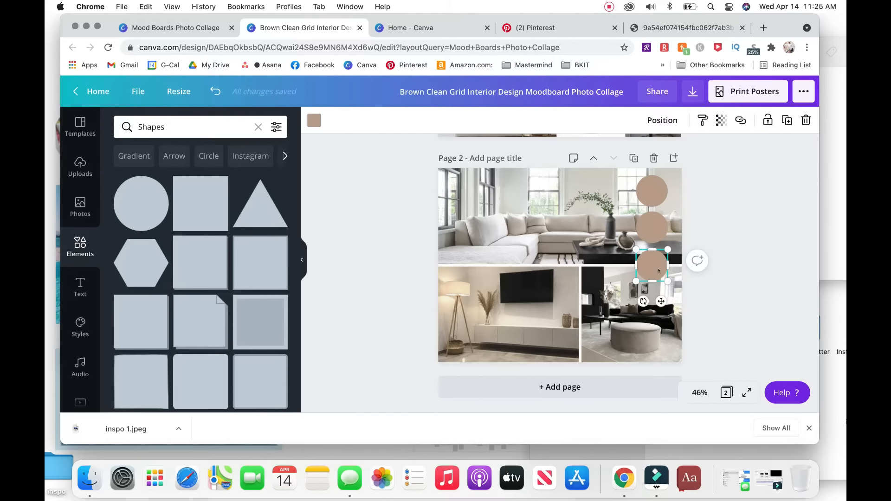
shift+click(651, 231)
drag(667, 177, 656, 206)
drag(647, 244, 662, 217)
click(730, 219)
Step: Colour the top circle black and the bottom circle off-white using the saved palette colours
click(659, 192)
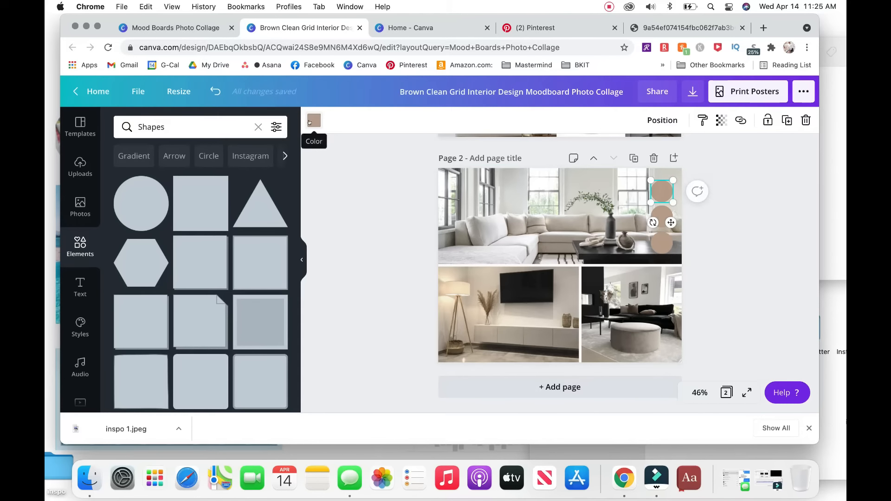
click(314, 120)
scroll(229, 218, down, 3)
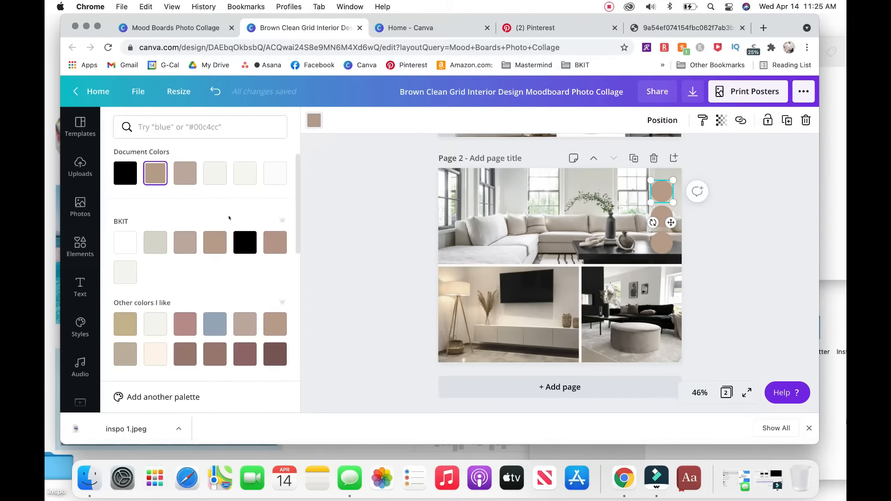
click(245, 214)
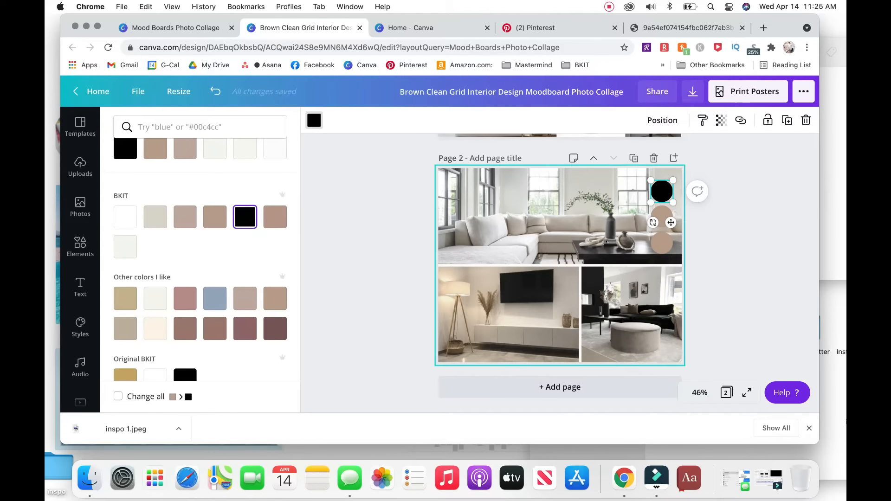
click(662, 244)
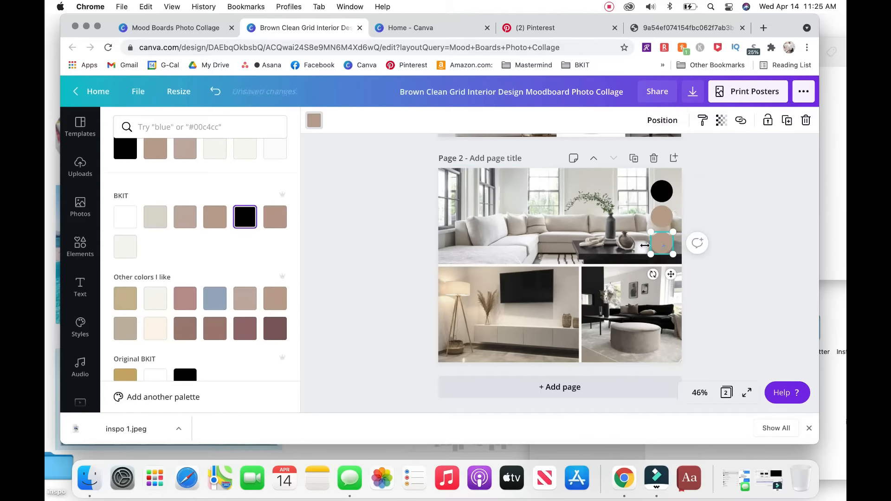
click(148, 300)
click(728, 278)
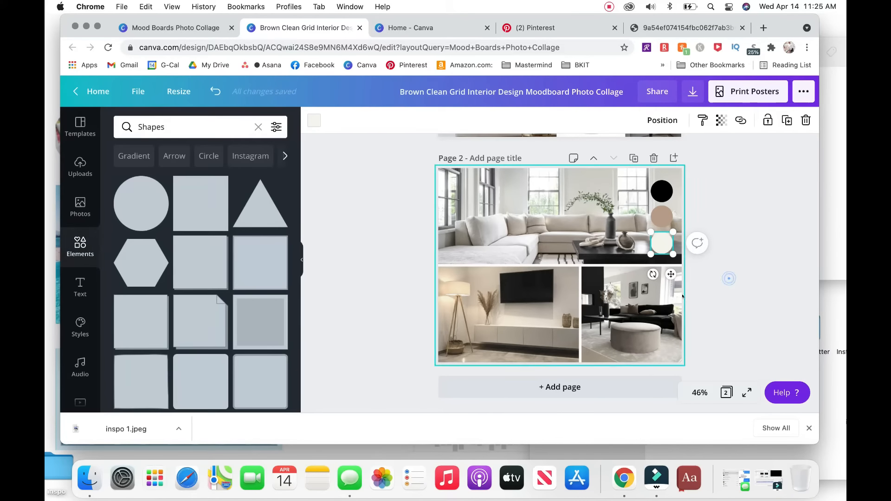
click(711, 291)
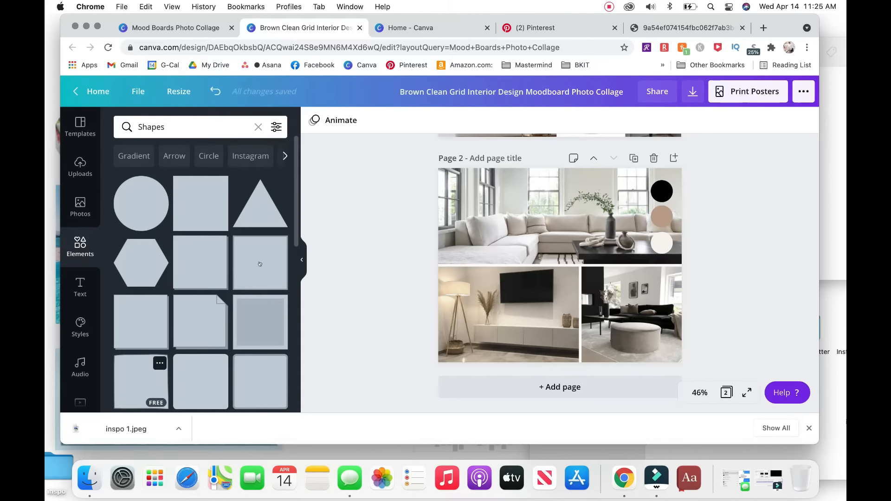
Step: Add a hollow square outline shape and reshape it into a tall, narrow frame around the three circles
scroll(220, 274, down, 5)
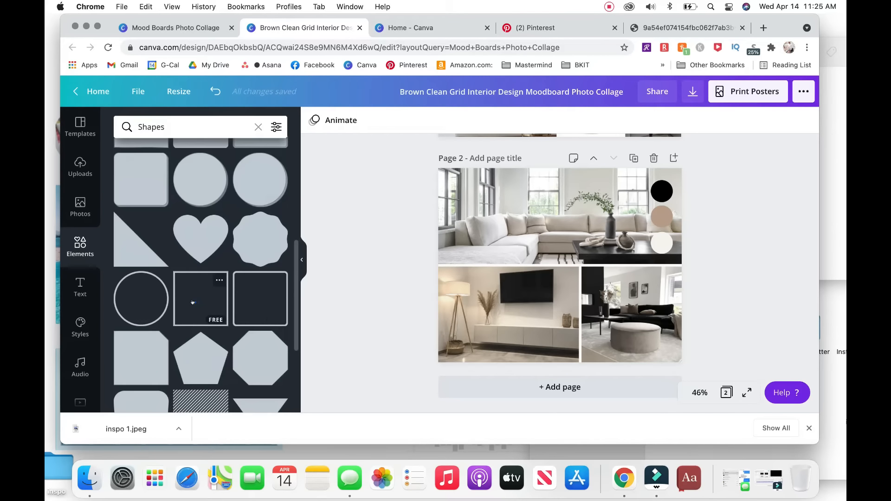
click(192, 302)
drag(578, 223, 652, 202)
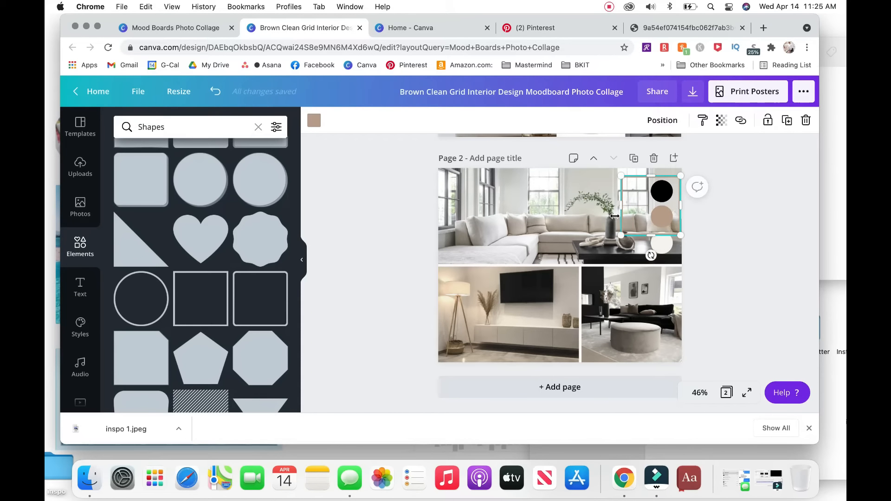
drag(620, 205, 645, 205)
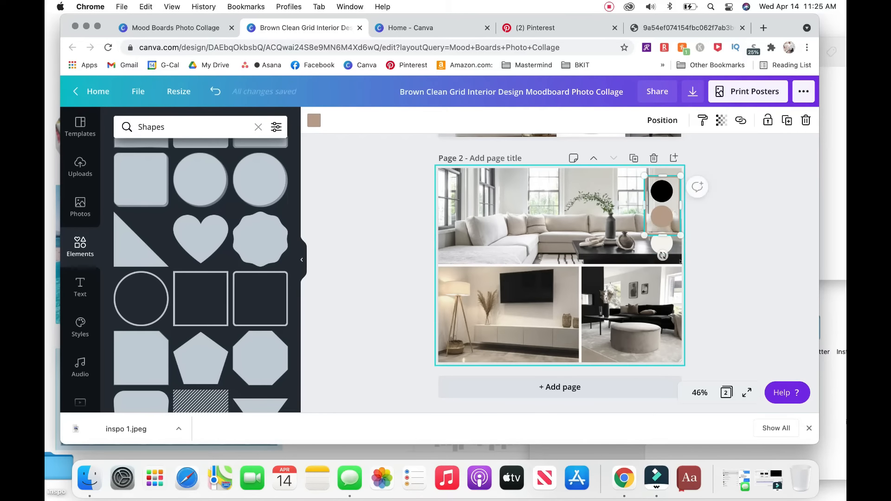
mouse_move(662, 258)
mouse_down()
mouse_move(662, 271)
mouse_move(661, 263)
mouse_up()
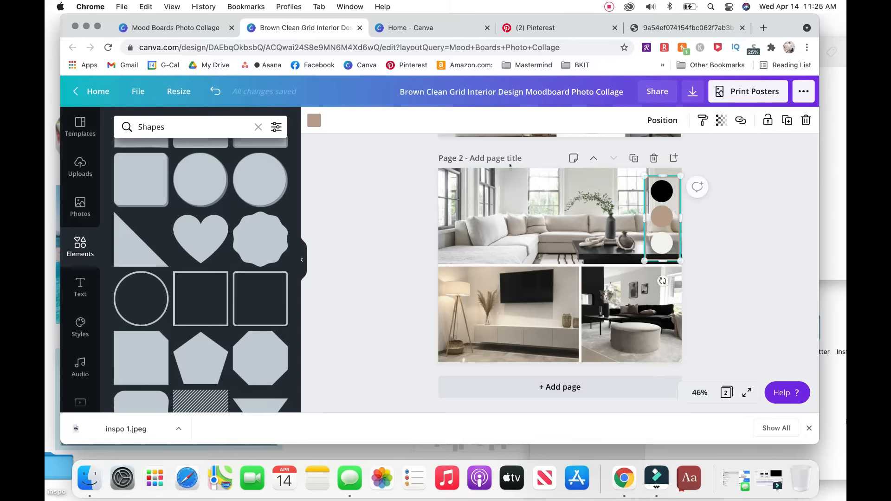
Step: Change the colour of the frame around the circles to black
click(314, 121)
click(120, 225)
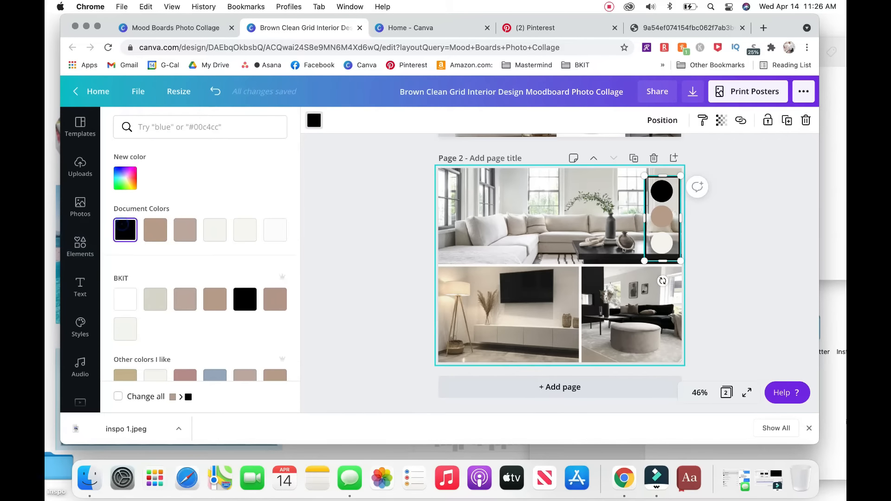
click(727, 270)
click(699, 321)
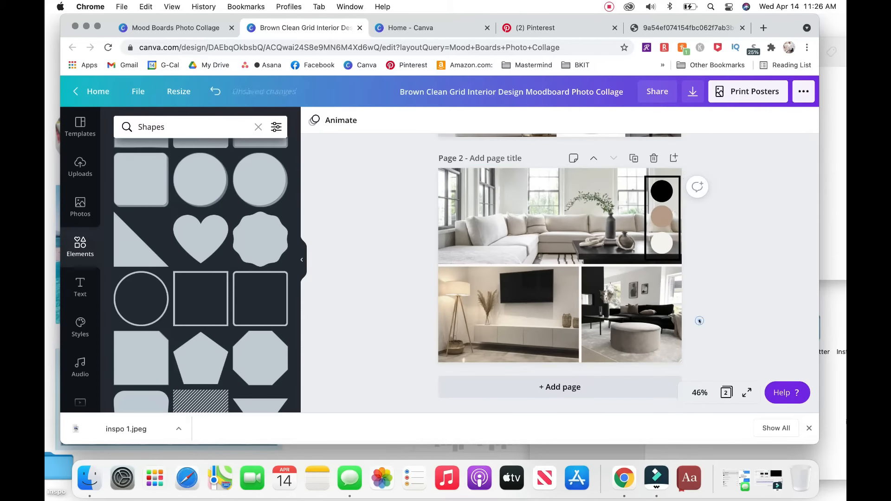
click(634, 187)
drag(630, 183, 661, 261)
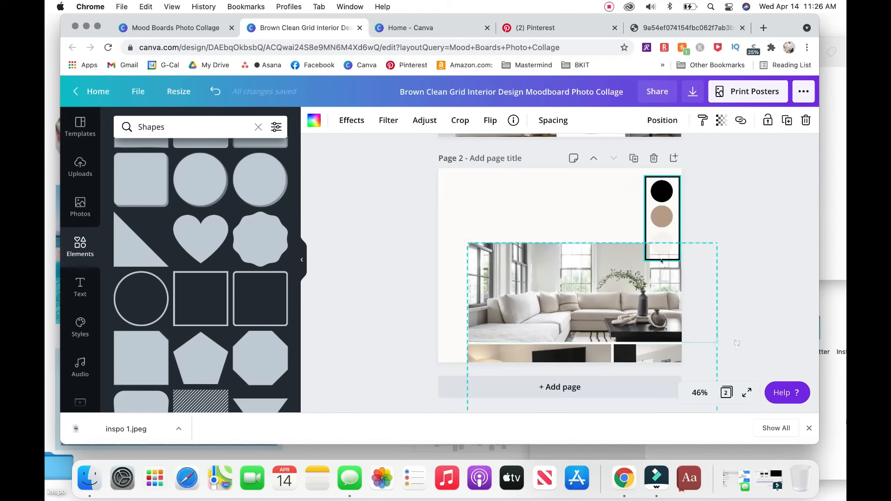
key(super+z)
click(783, 248)
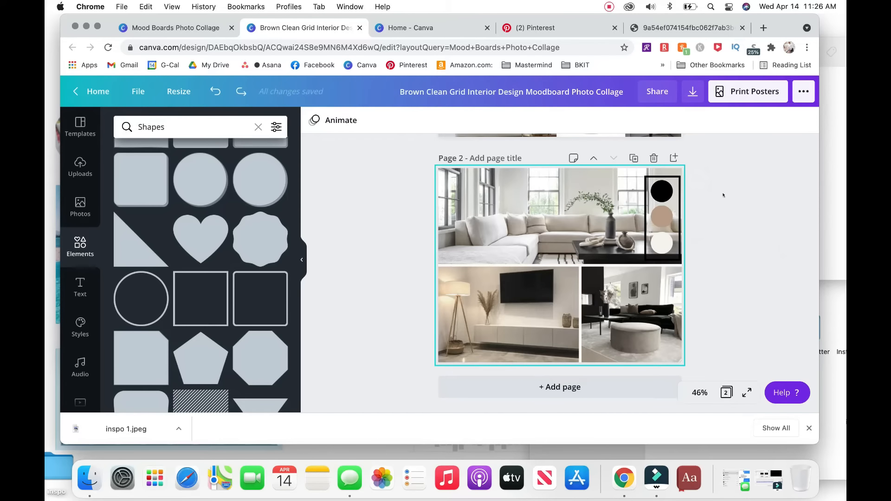
Step: Select the frame with all three circles and move them together to the upper left corner of the wide sofa photo
click(637, 182)
mouse_move(636, 182)
mouse_down()
mouse_move(641, 201)
mouse_move(636, 178)
mouse_up()
click(646, 188)
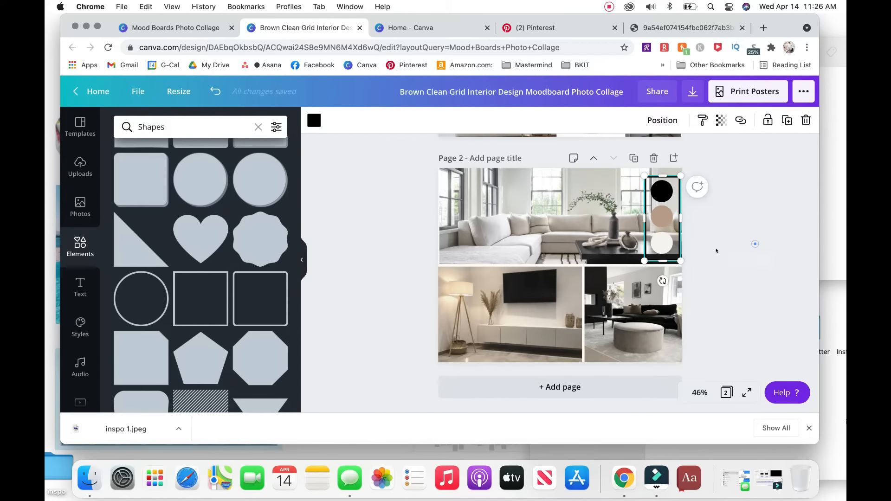
shift+click(664, 191)
shift+click(662, 221)
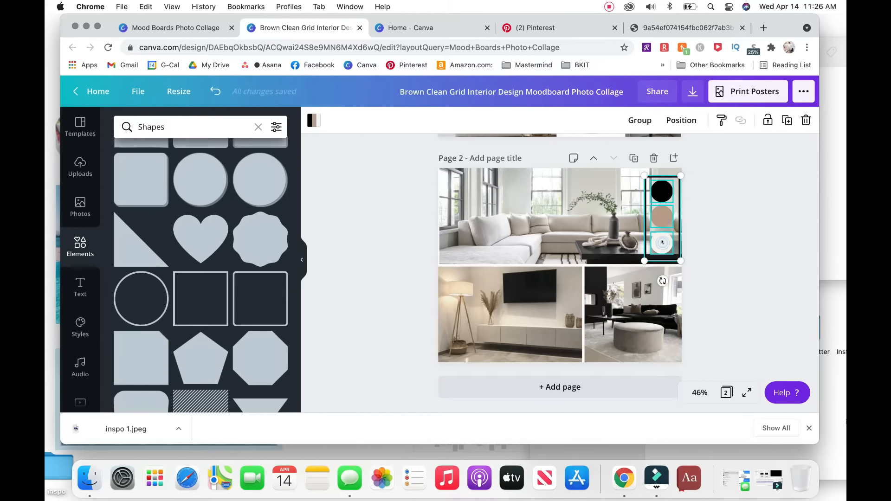
drag(660, 224, 458, 216)
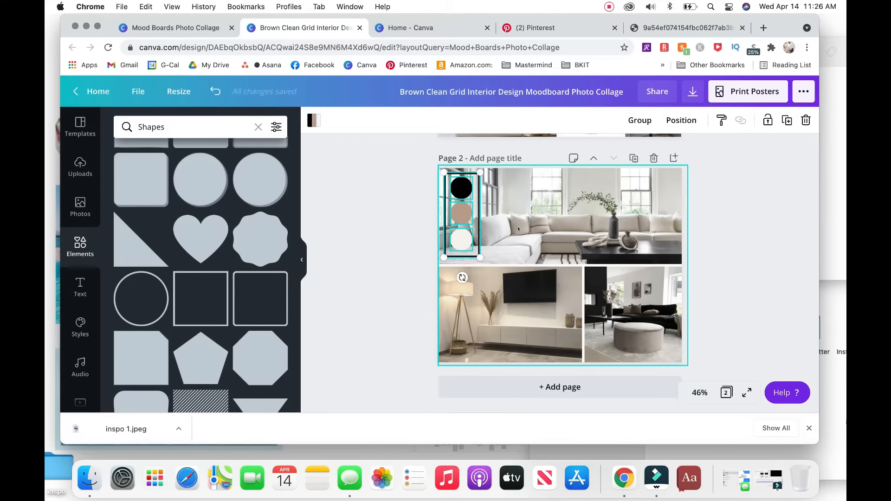
click(519, 228)
click(789, 252)
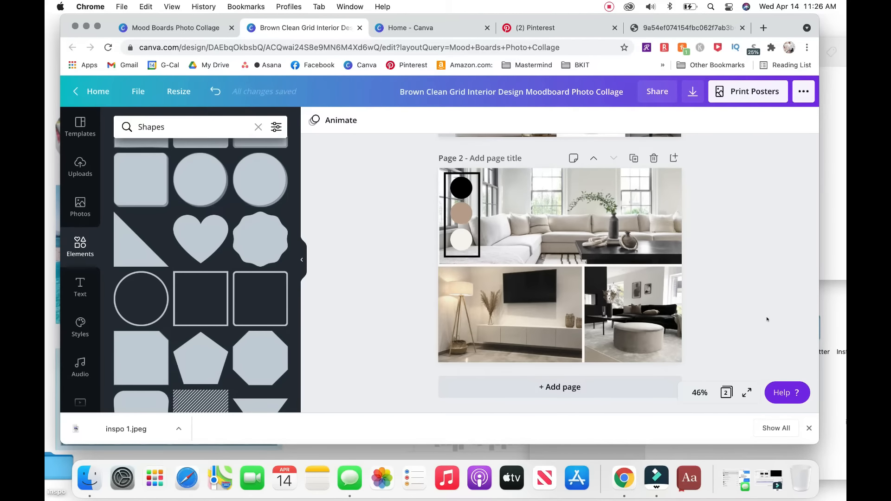
Step: Add a blank third page and insert the uploaded photo of the dark sofa room with the round ottoman
click(587, 390)
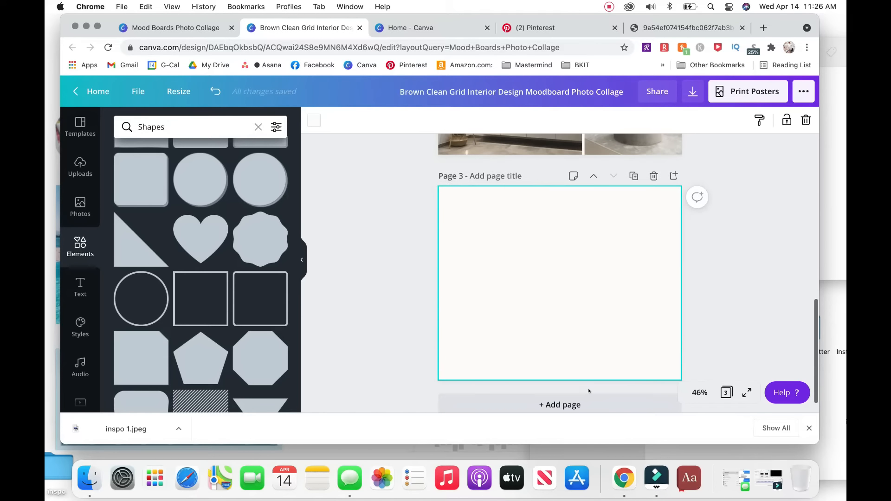
click(400, 330)
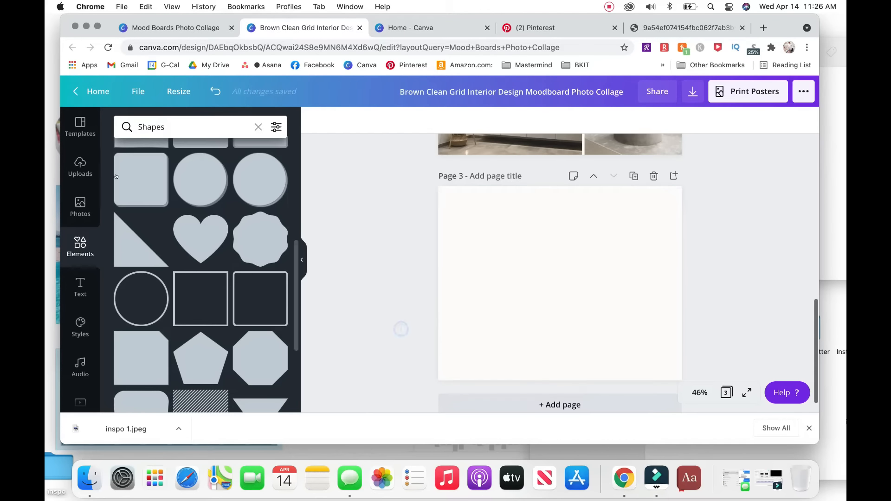
click(80, 167)
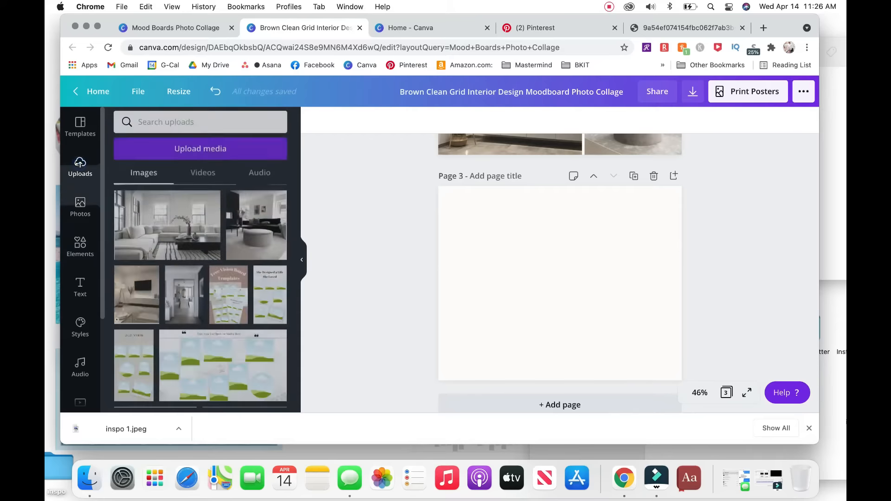
click(238, 239)
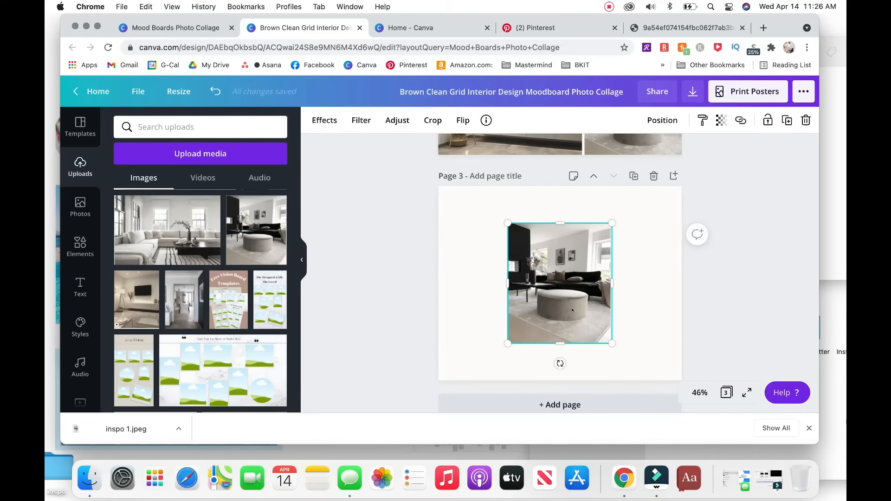
Step: Enlarge the dark sofa room photo, crop it to a landscape shape, and place it in the upper left corner of page 3
drag(608, 342, 663, 327)
drag(600, 317, 530, 278)
drag(502, 327, 501, 309)
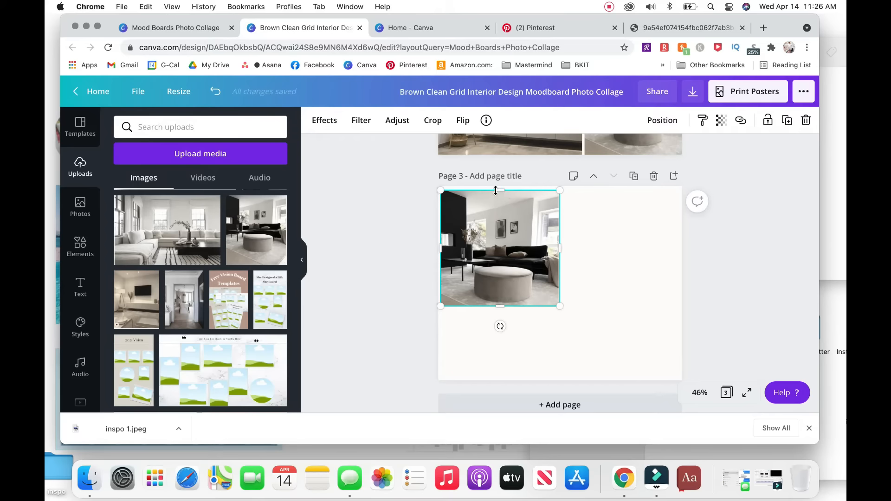
drag(496, 191, 497, 212)
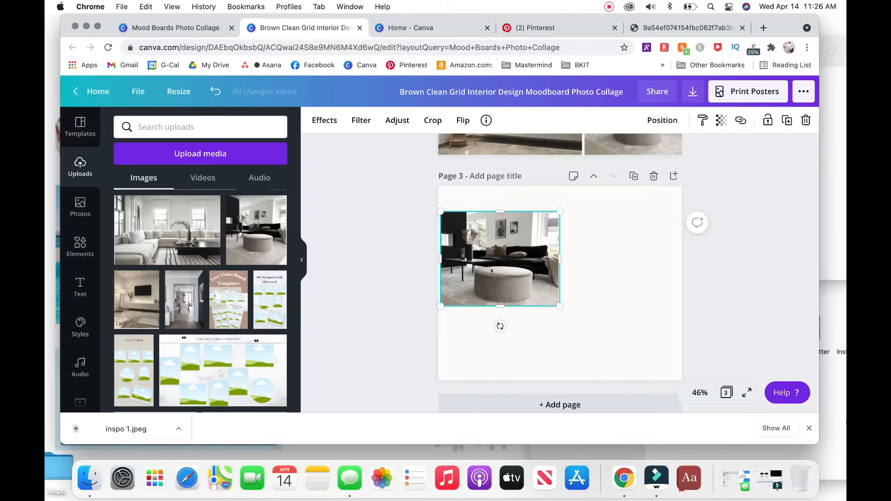
drag(491, 272, 499, 259)
click(506, 312)
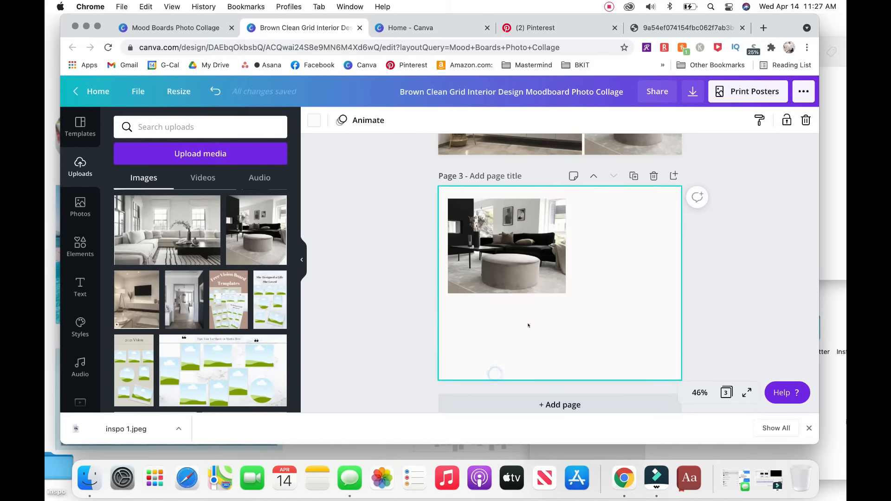
Step: Add the uploaded abstract art print, shrink it, and place it beside the room photo along the page's upper edge
scroll(174, 281, down, 10)
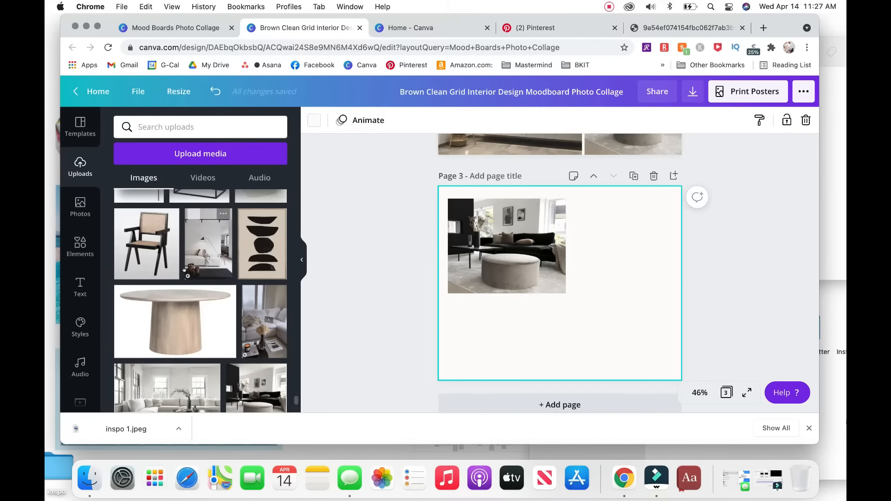
scroll(183, 270, down, 1)
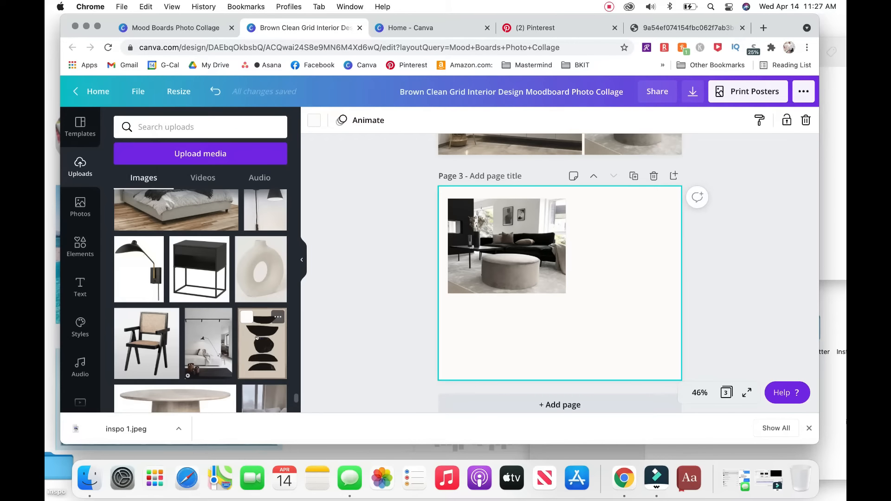
click(262, 343)
drag(597, 227, 577, 269)
drag(551, 309, 610, 245)
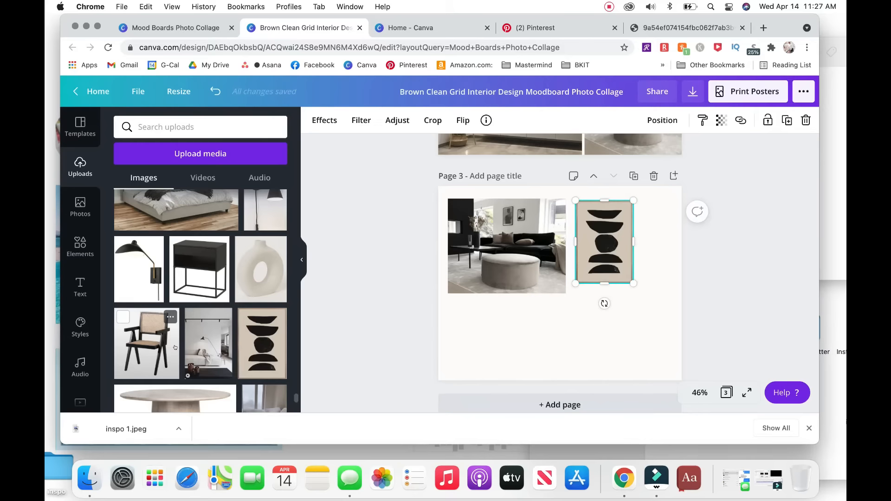
Step: Add the uploaded cane-back chair photo below the art print and remove its background
click(144, 336)
drag(579, 266, 649, 300)
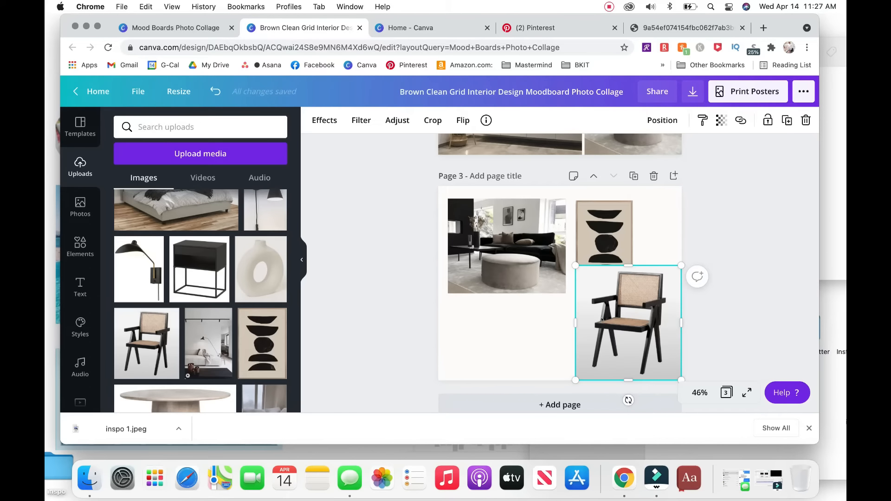
click(327, 122)
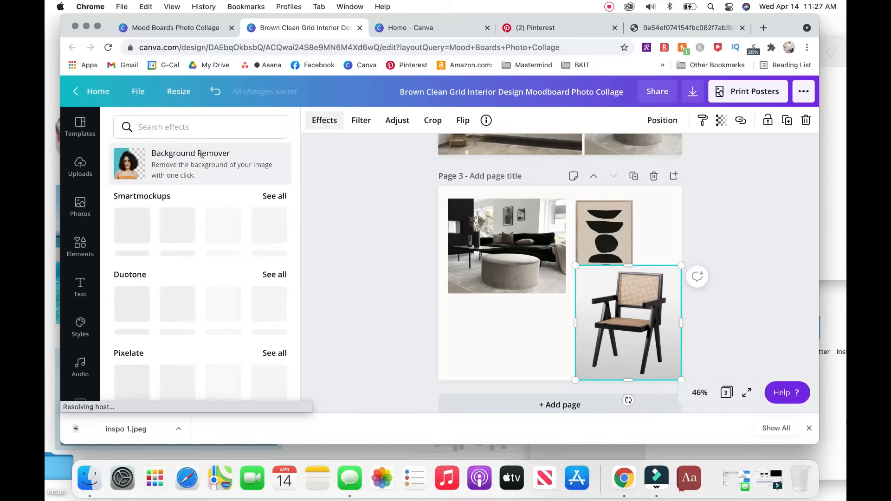
click(202, 155)
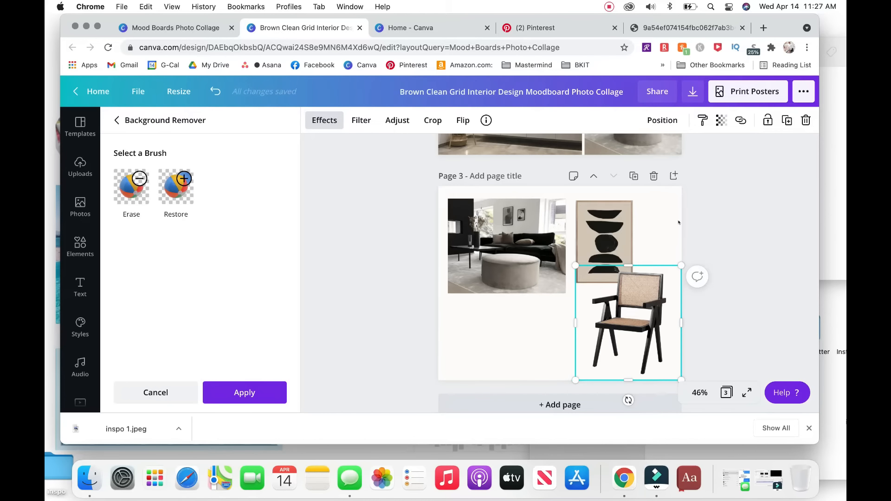
click(752, 239)
click(712, 213)
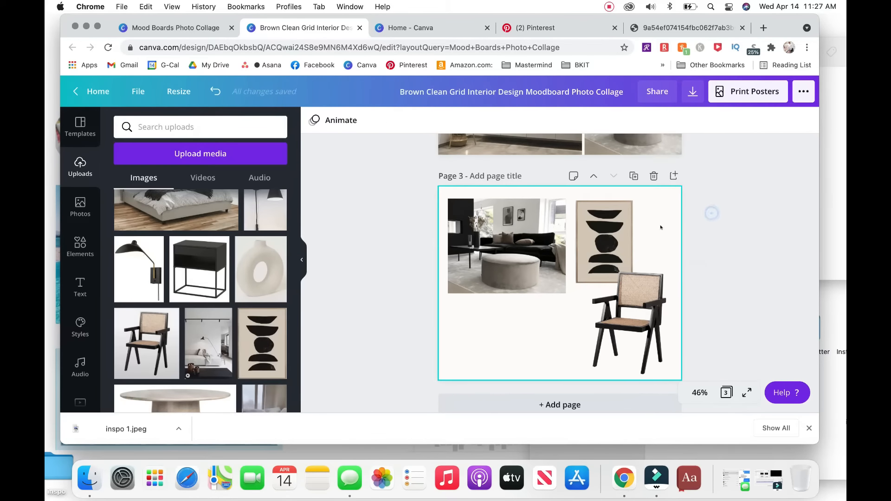
Step: Shrink the chair cutout slightly and move it into the lower right corner of the page
click(657, 299)
drag(678, 267, 671, 281)
mouse_move(624, 326)
mouse_down()
mouse_move(627, 258)
mouse_move(498, 252)
mouse_move(591, 257)
mouse_move(630, 322)
mouse_up()
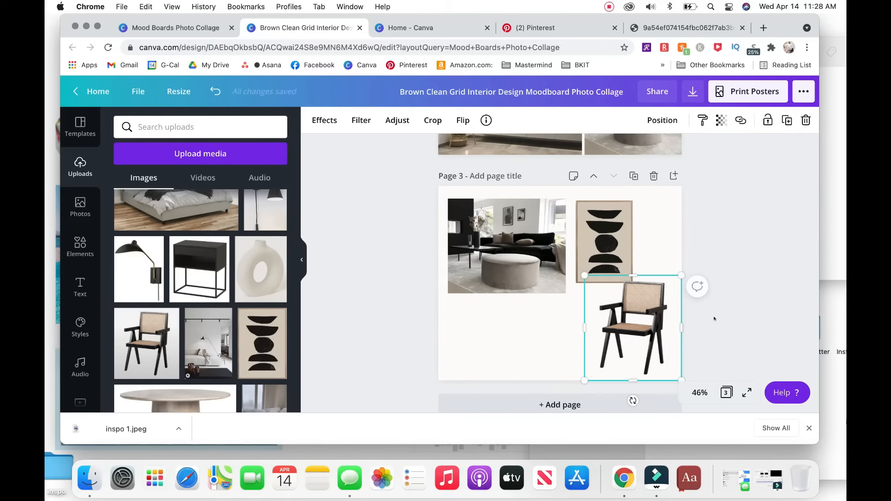
click(687, 226)
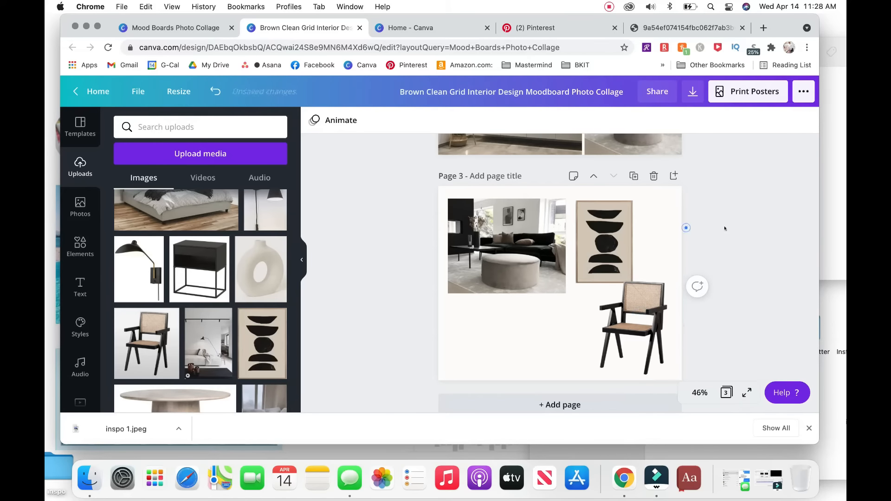
Step: View the Background Remover's Restore brush on the chair image and exit the brush editor
click(620, 326)
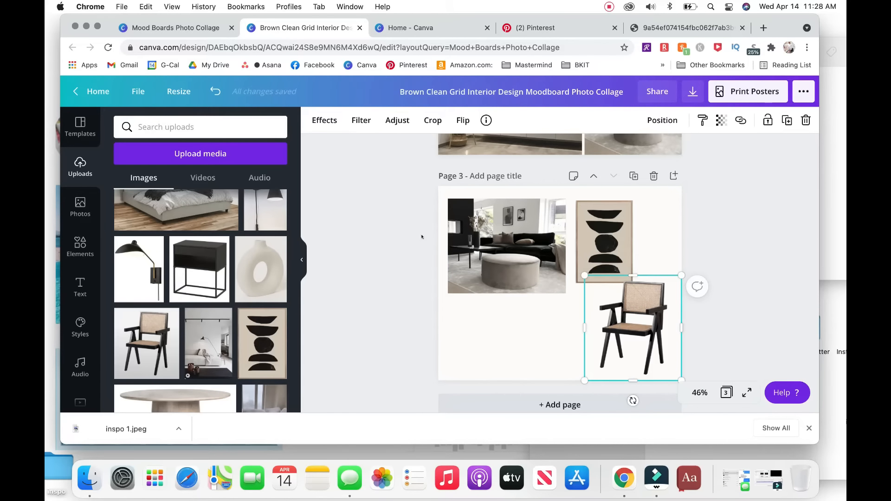
click(324, 120)
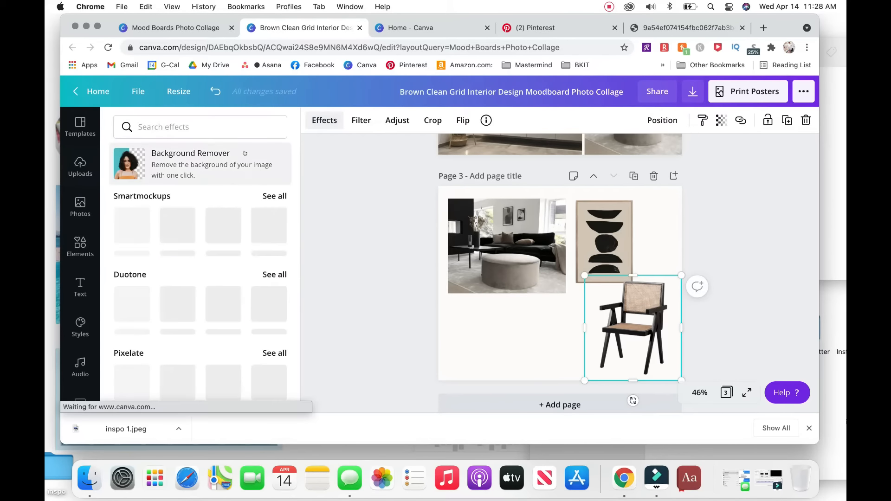
click(235, 153)
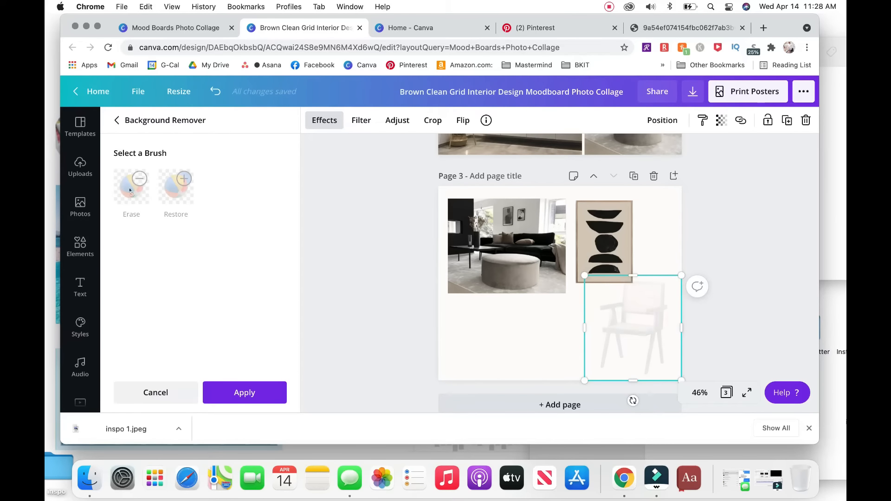
click(177, 184)
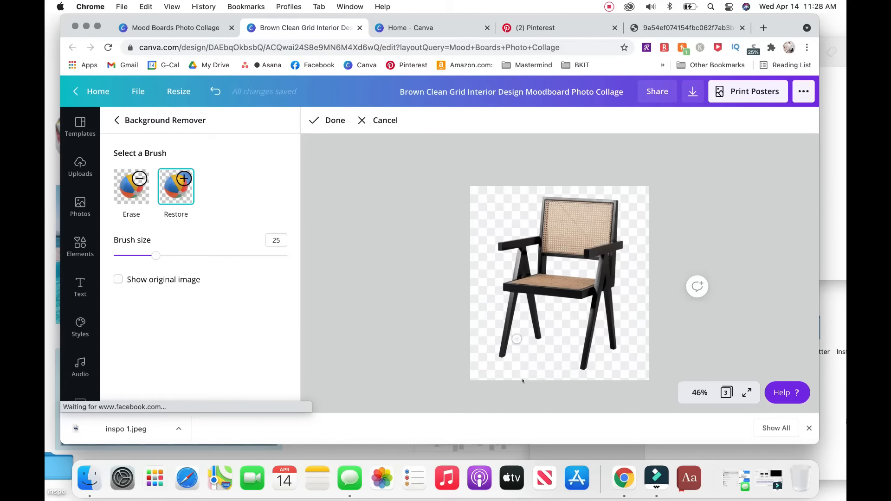
click(332, 121)
click(524, 333)
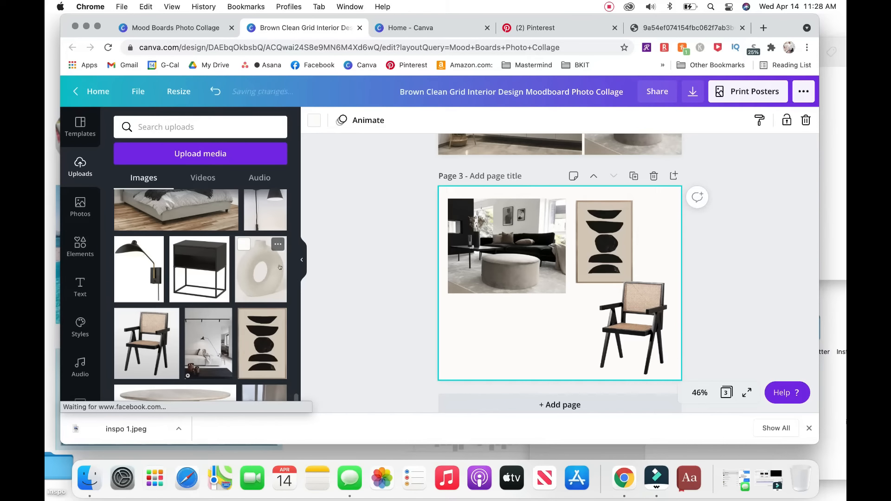
Step: Add the uploaded round hollow vase photo, shrink it, and place it below the room photo in the lower left area
drag(259, 265, 494, 288)
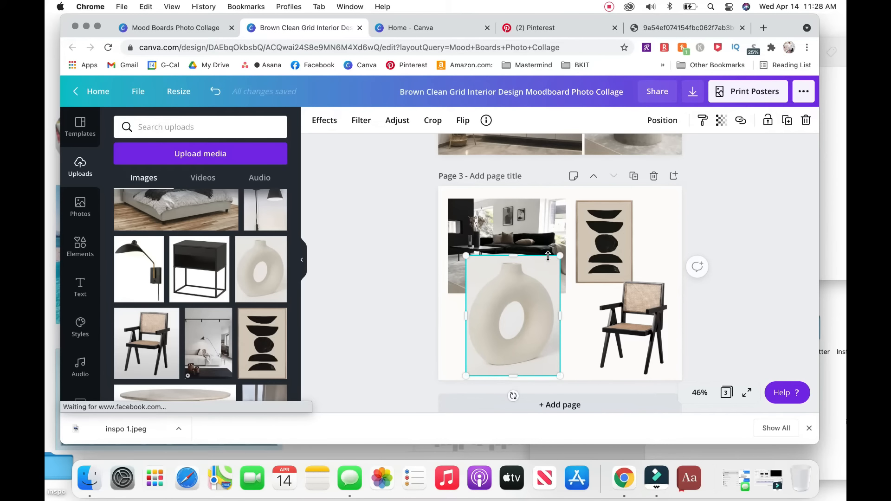
drag(563, 259, 516, 313)
drag(486, 353, 483, 344)
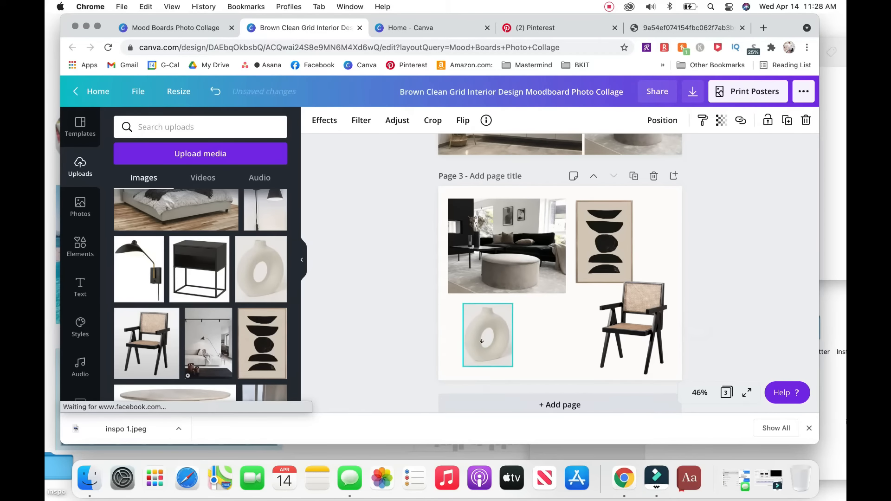
Step: Remove the background from the vase photo
click(324, 121)
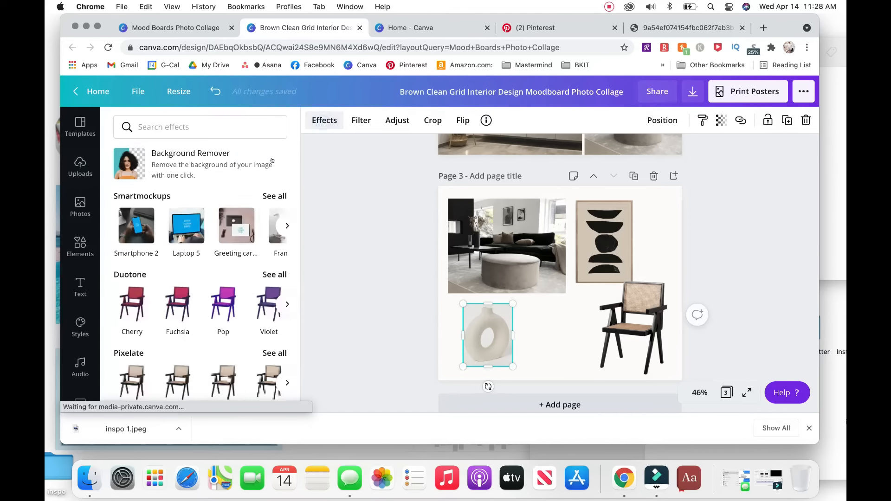
click(178, 170)
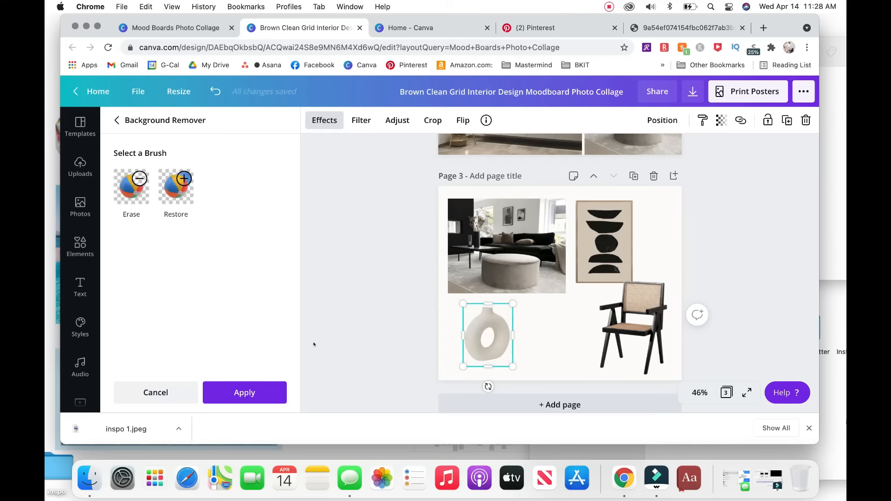
click(357, 320)
Step: Search the stock photos for "PAMPAS"
scroll(161, 325, down, 10)
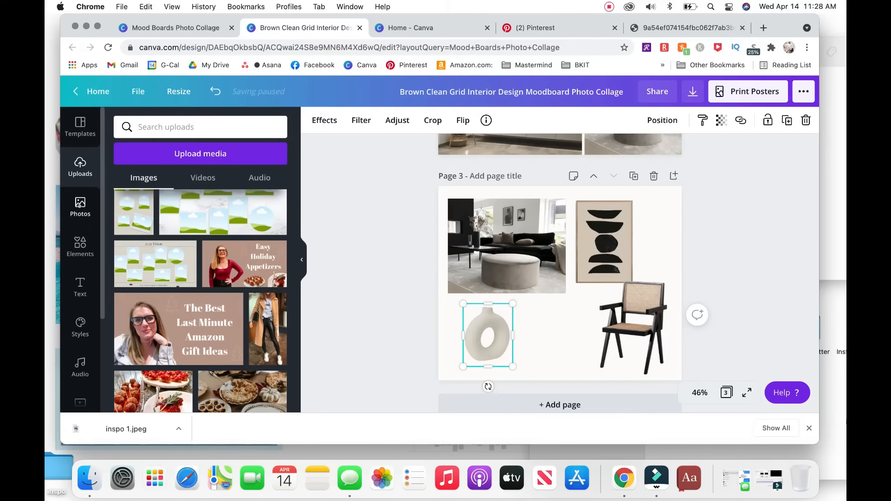
click(80, 206)
click(224, 123)
text(OHO)
key(BackSpace)
key(BackSpace)
key(BackSpace)
text(PO)
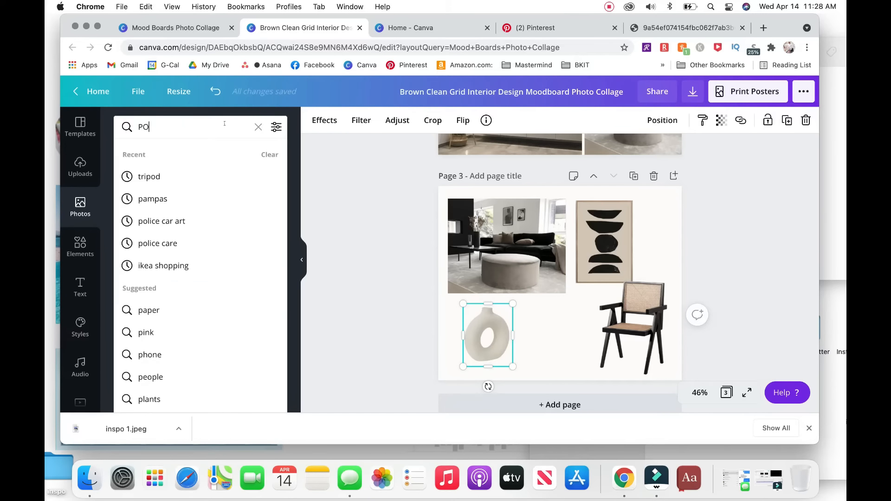
key(BackSpace)
text(AMPAS)
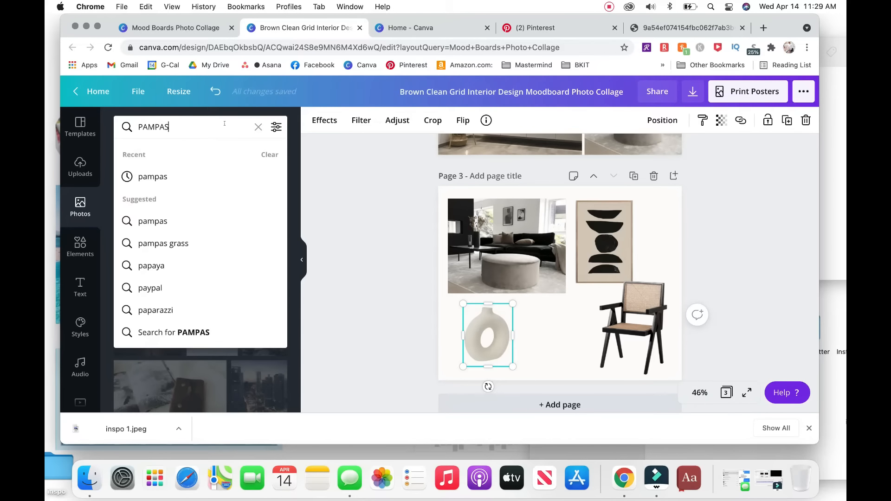
key(Return)
Step: Insert the photo of the single pampas grass bunch on a plain backdrop and remove its background
click(141, 223)
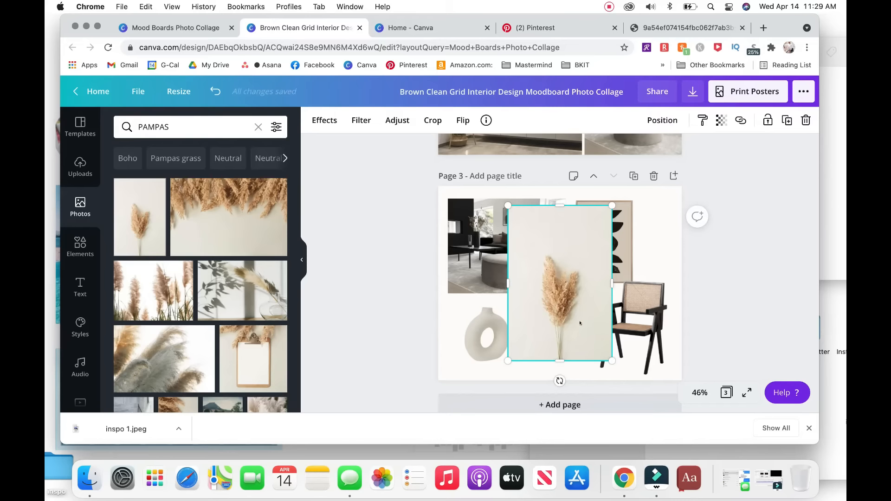
click(324, 120)
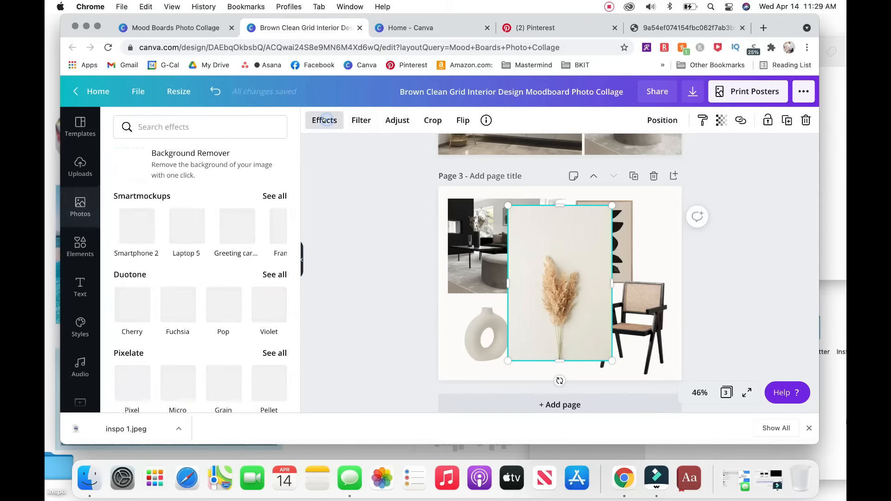
click(200, 164)
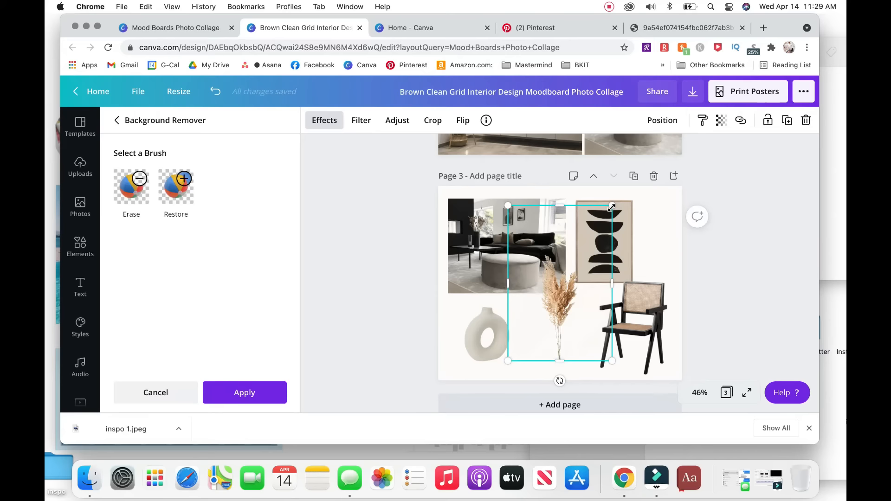
Step: Shrink the pampas grass cutout, centre it over the vase opening, and crop its lower edge to the vase neck
drag(612, 205, 484, 293)
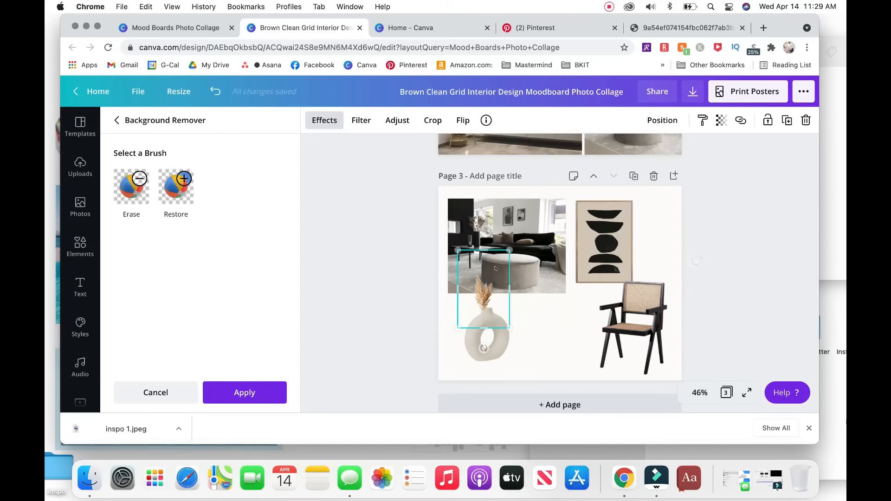
drag(509, 250, 529, 221)
drag(505, 281, 482, 274)
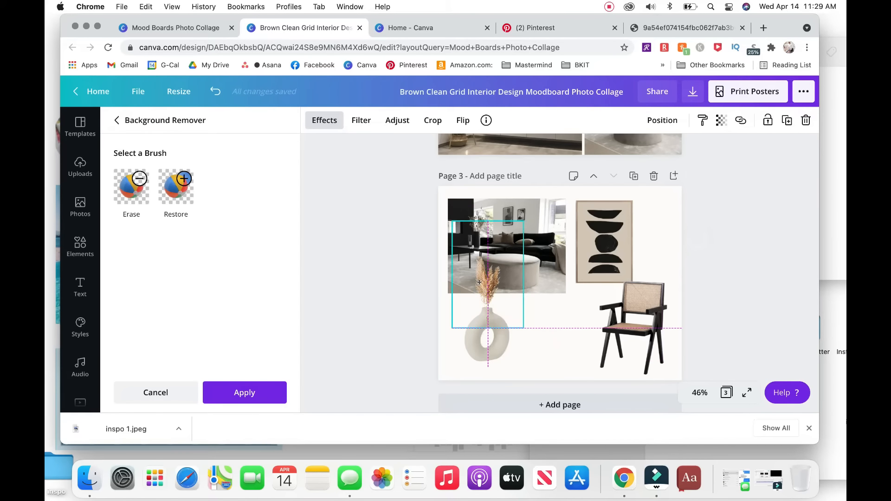
drag(488, 329, 488, 314)
Step: Arrange the stacking order so the pampas grass cutout sits behind the vase
click(647, 121)
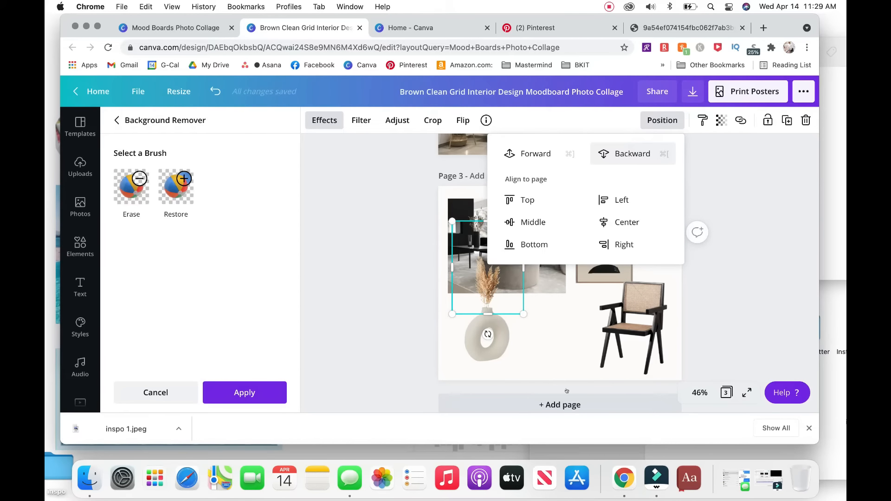
click(550, 351)
click(485, 348)
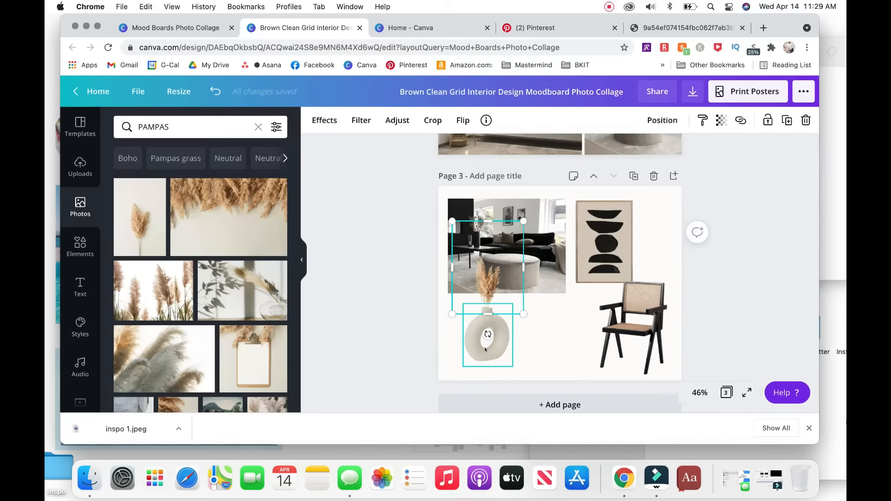
click(663, 120)
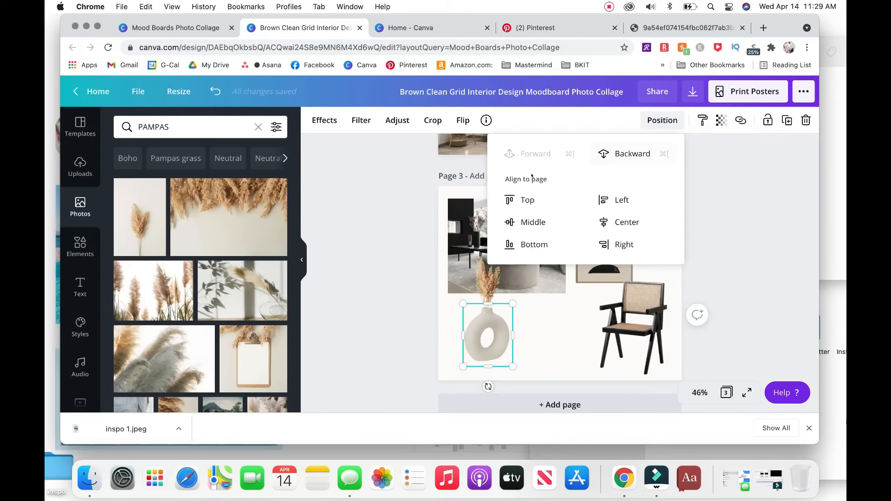
click(524, 296)
click(484, 277)
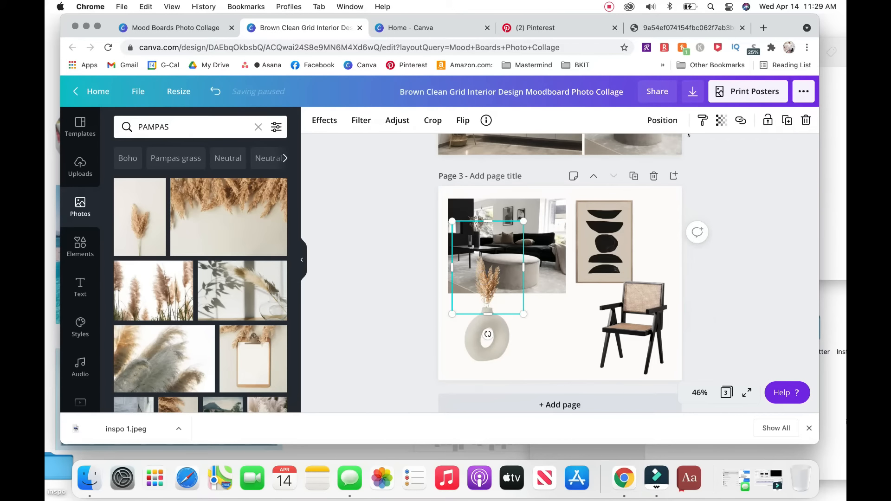
click(663, 121)
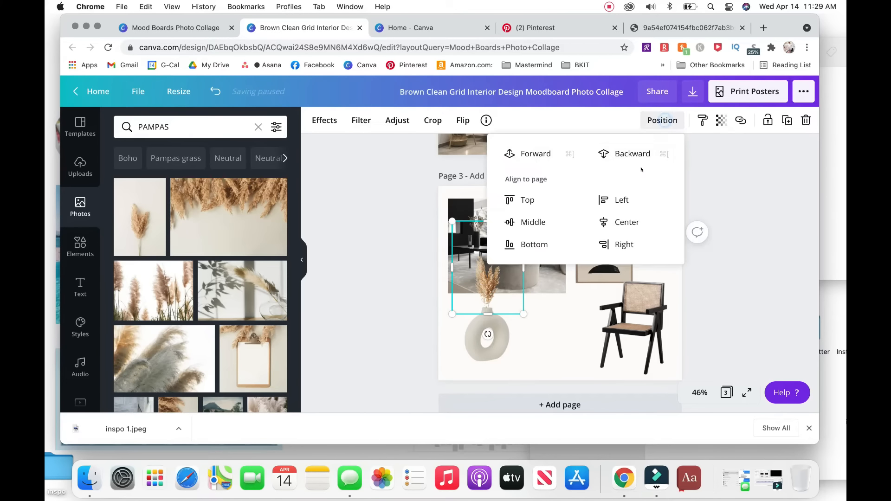
click(555, 362)
Step: Move the vase and the pampas grass slightly down and to the left, with the stems meeting the vase neck
click(483, 325)
drag(496, 321, 491, 328)
drag(486, 272, 485, 273)
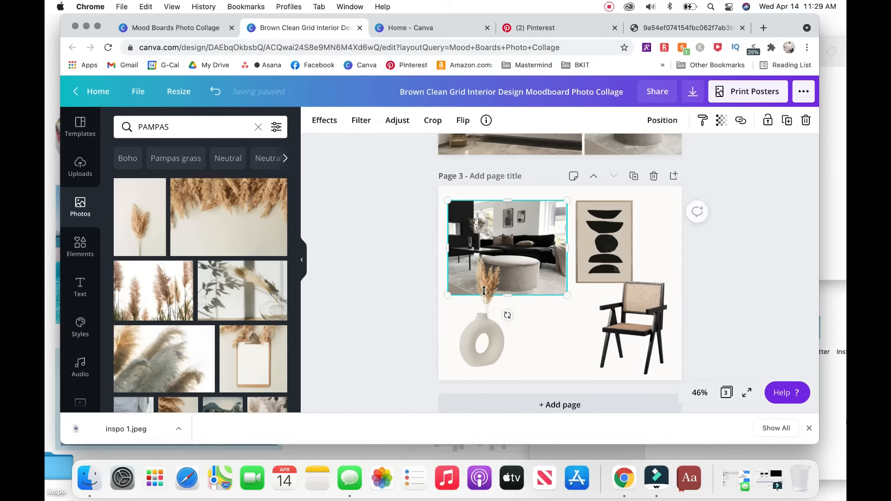
drag(483, 301, 476, 318)
Step: Send the black sofa living room photo backward so it lies behind the pampas grass
click(532, 237)
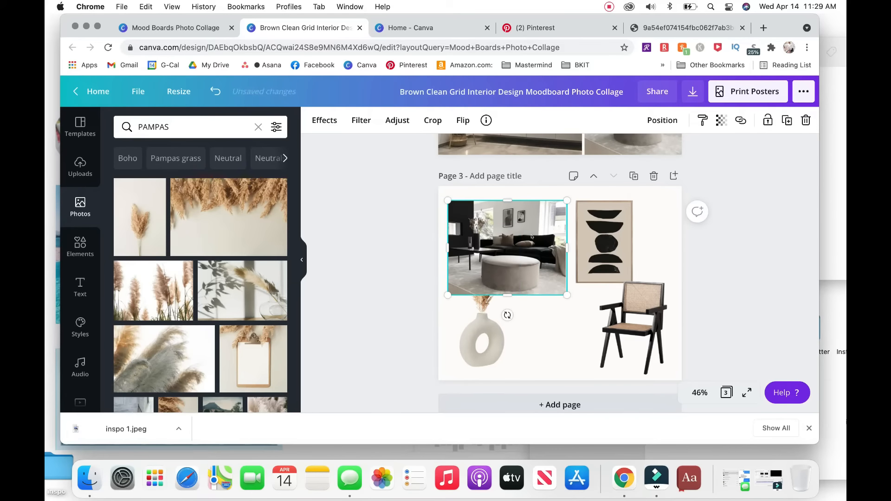
click(662, 120)
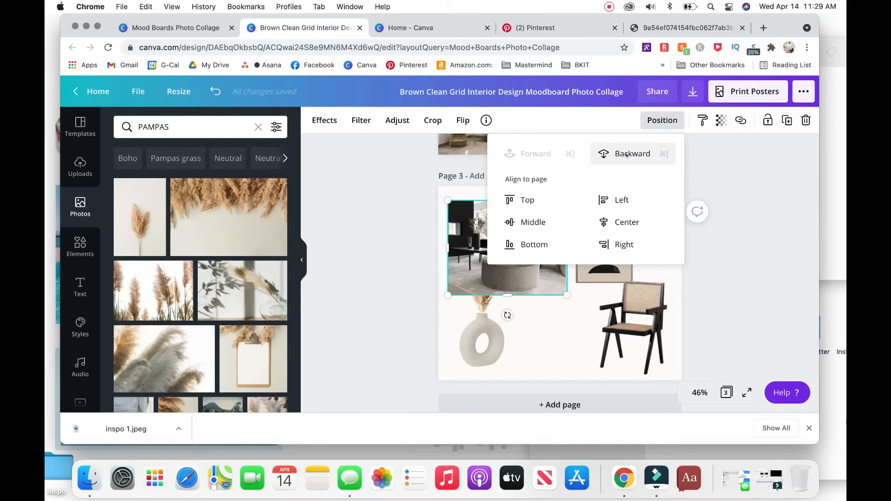
click(632, 154)
click(547, 361)
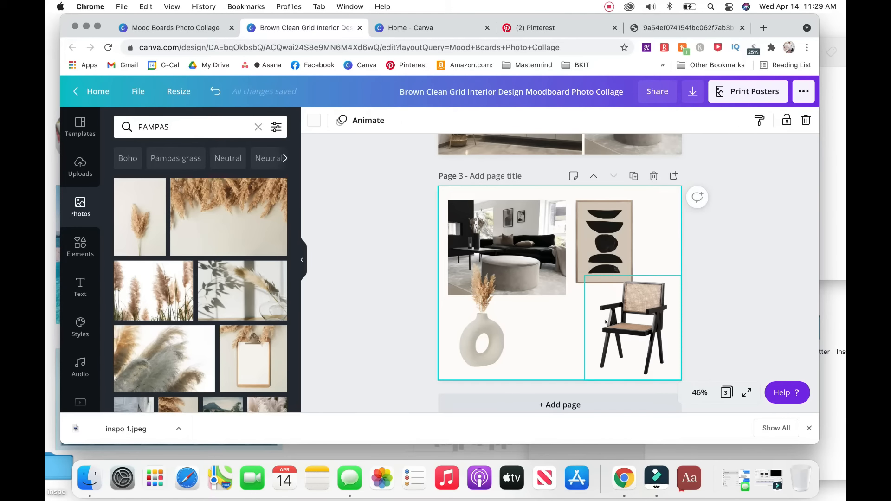
mouse_move(627, 332)
mouse_down()
mouse_move(617, 332)
mouse_move(626, 331)
mouse_up()
Step: Copy the three palette circles from page 1 to page 3 and place them right of the abstract art print
scroll(803, 284, up, 10)
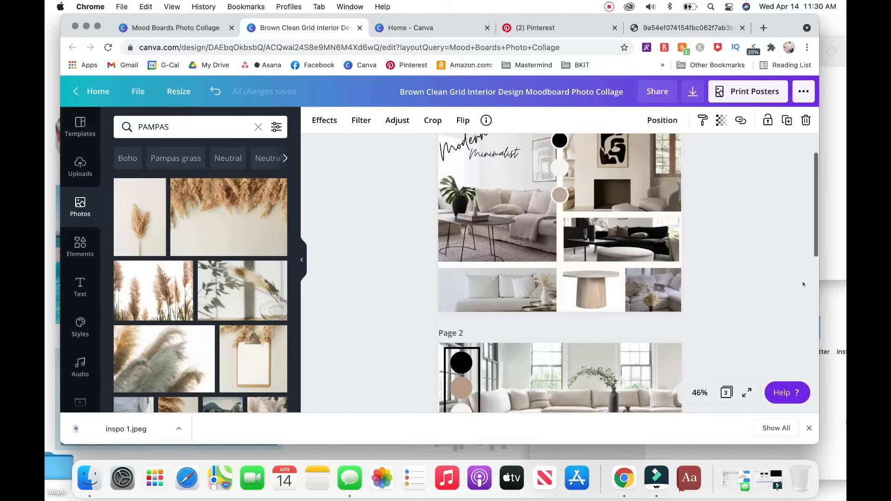
click(560, 183)
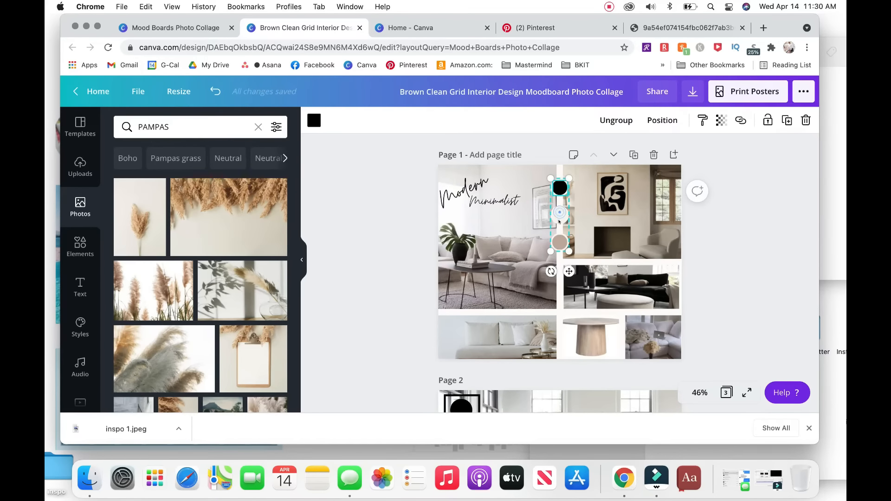
click(559, 244)
drag(533, 180, 562, 255)
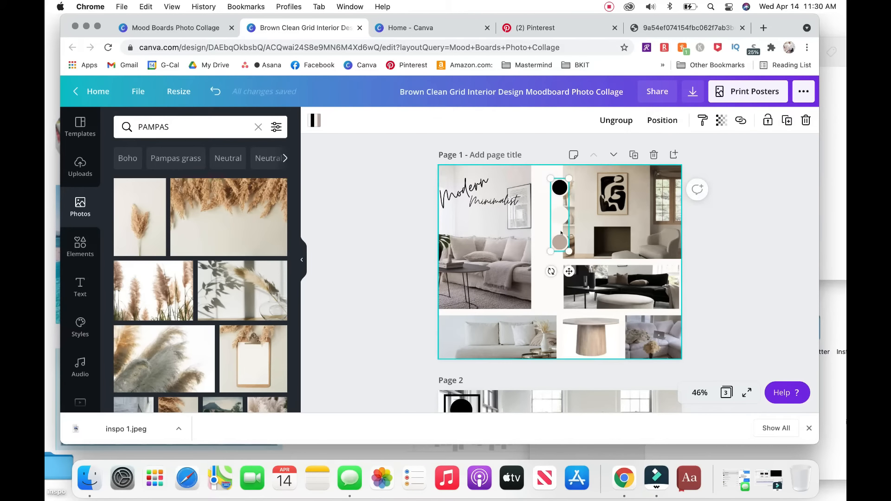
scroll(569, 230, down, 10)
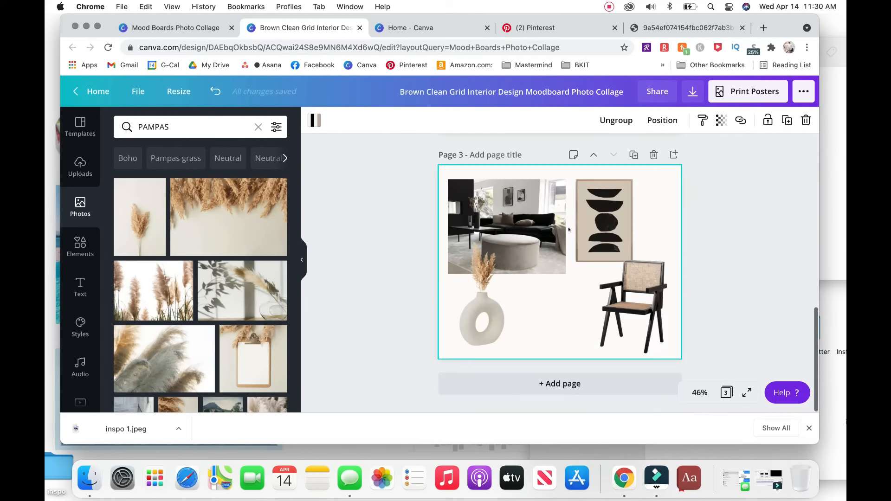
click(663, 215)
key(cmd+v)
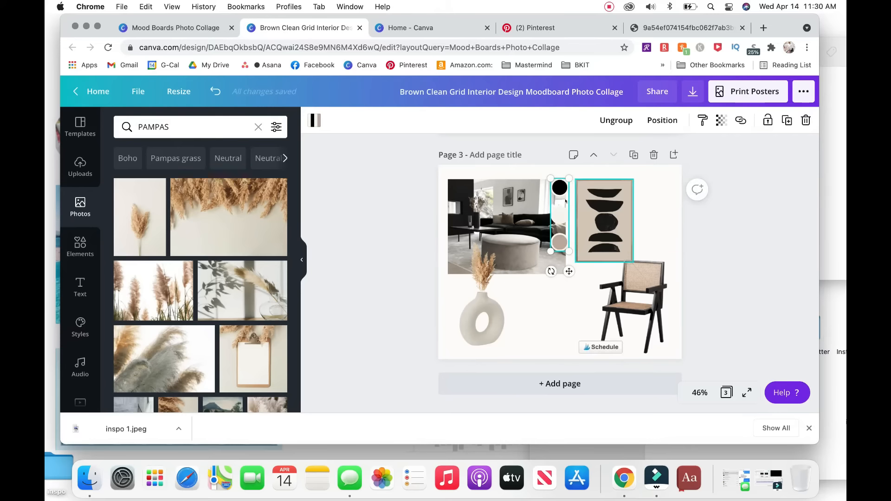
drag(560, 197, 654, 182)
Step: Set the page 3 background to the light grey sampled from the living room photo's colors
click(558, 322)
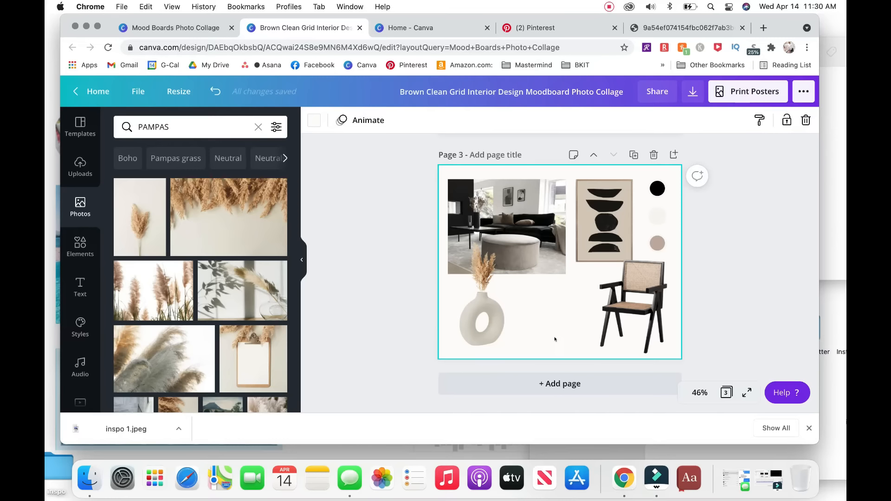
click(315, 122)
click(210, 229)
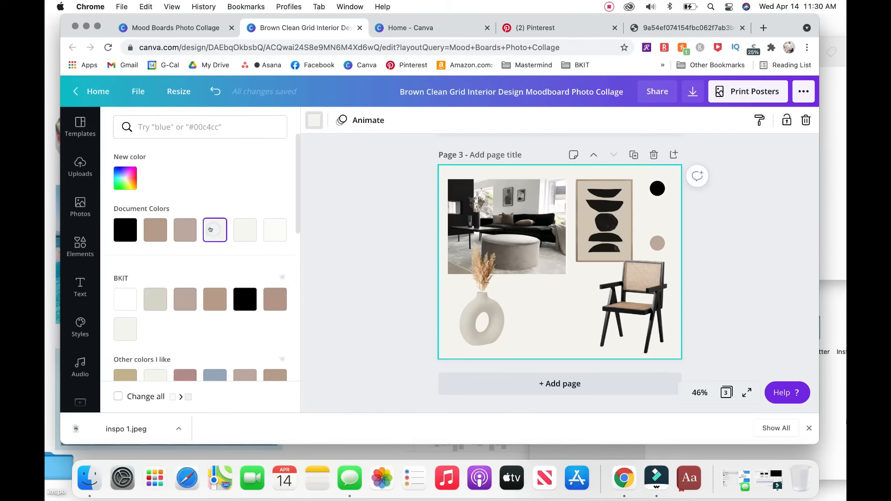
scroll(153, 339, down, 10)
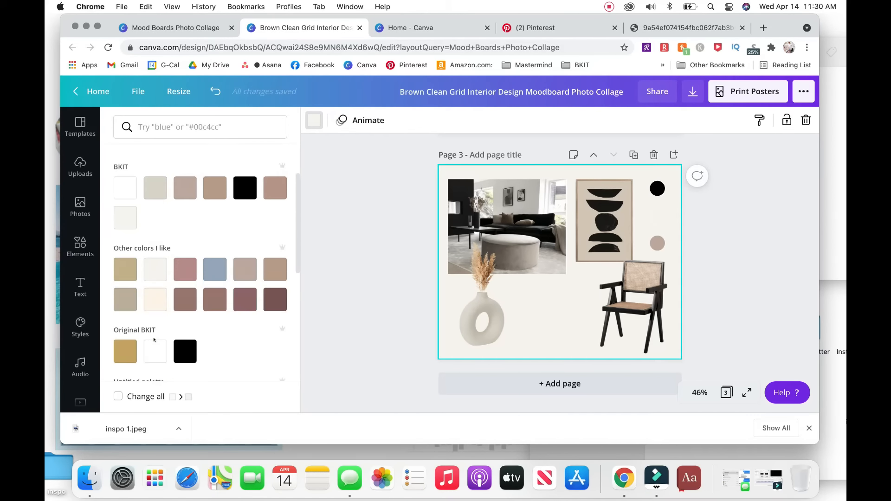
click(182, 252)
click(154, 333)
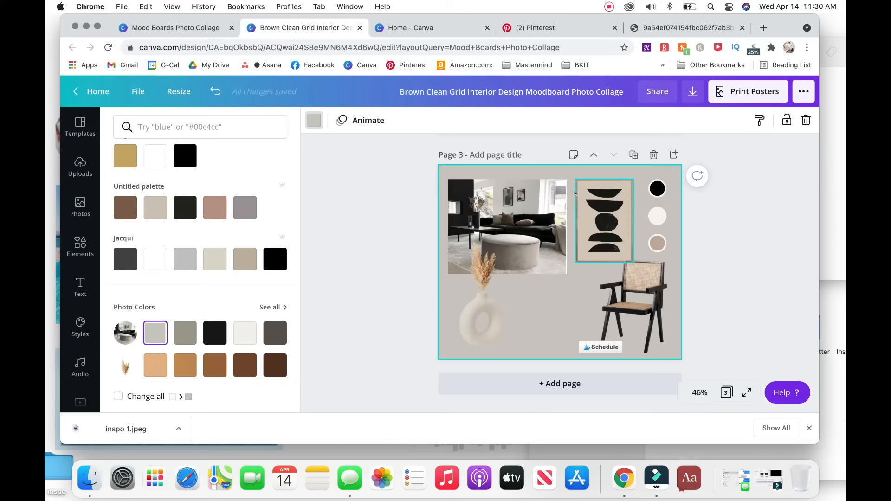
Step: Trim the right edge of the living room photo slightly inward
click(557, 217)
drag(565, 221, 563, 221)
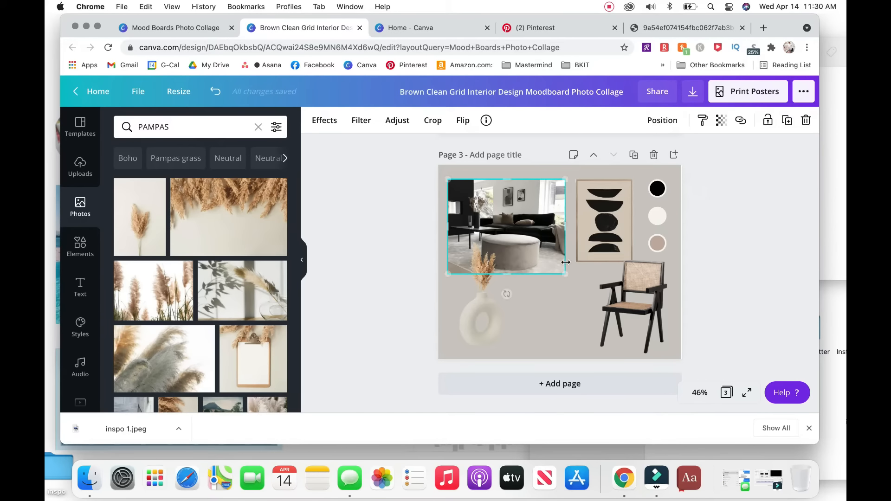
click(556, 328)
Step: Recolor the middle palette circle on page 3 with the light grey used for the page background
click(658, 217)
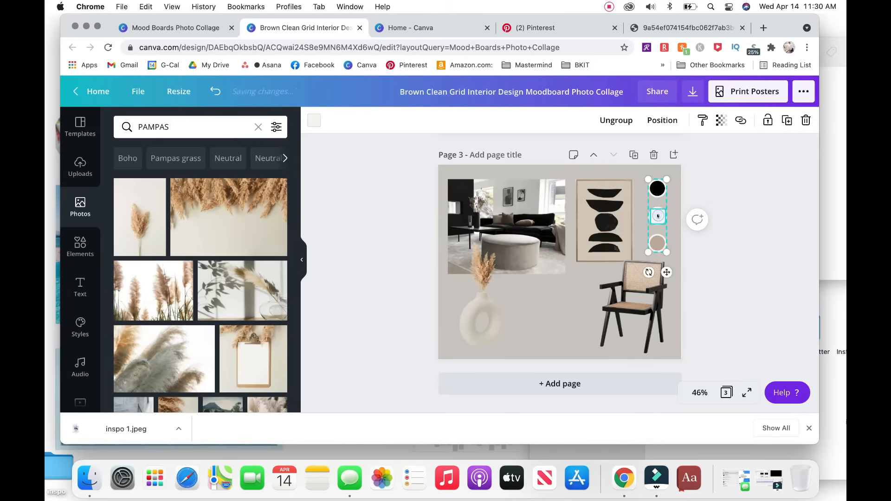
click(306, 121)
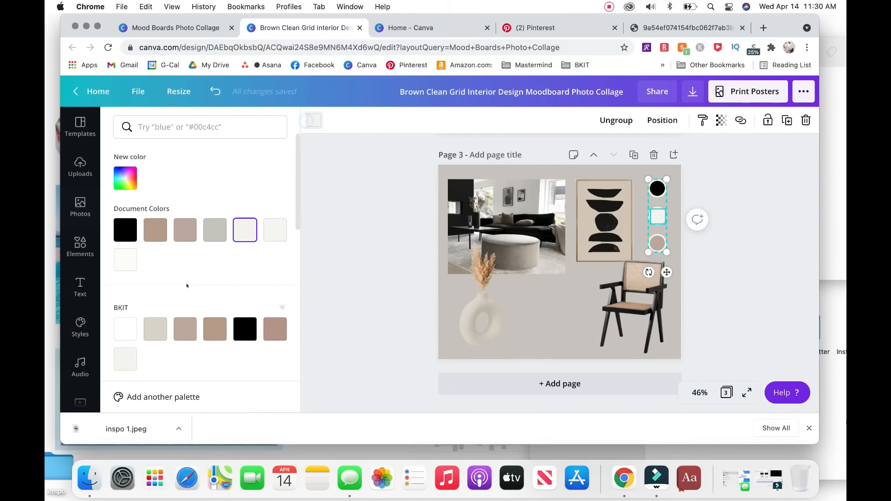
click(220, 231)
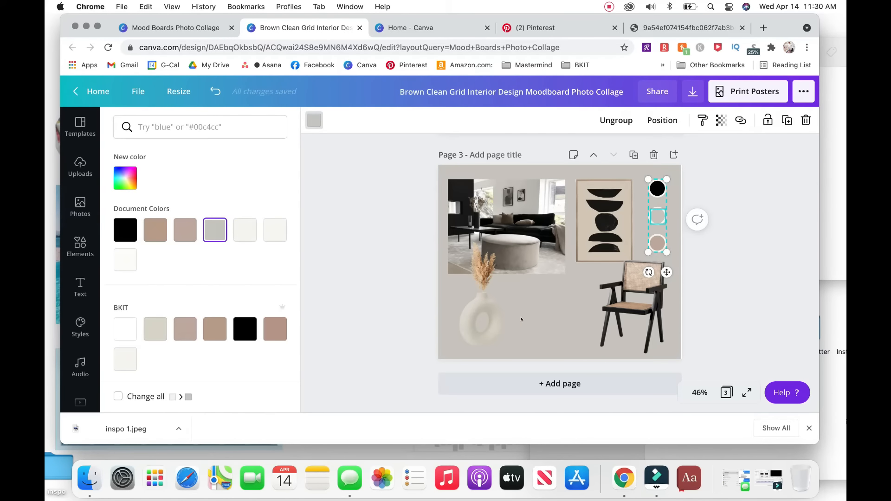
click(576, 329)
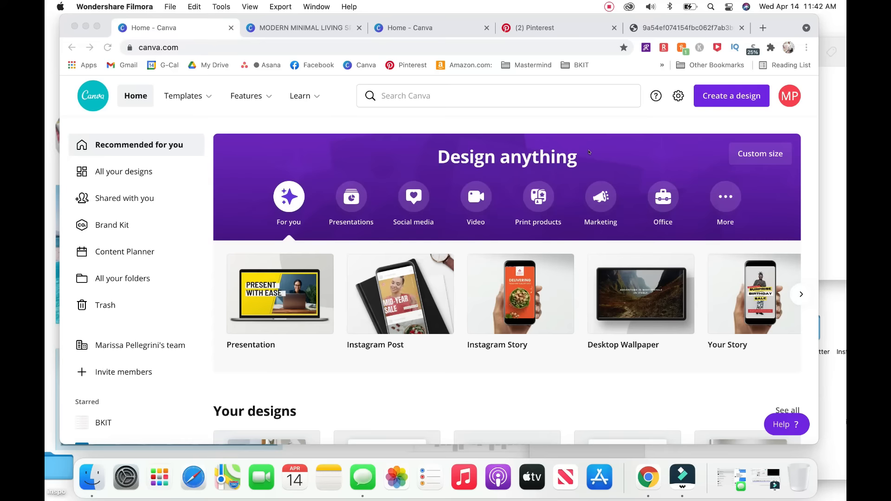
Step: Create a new custom-size design 11 in wide and 9 in high
click(728, 98)
click(724, 96)
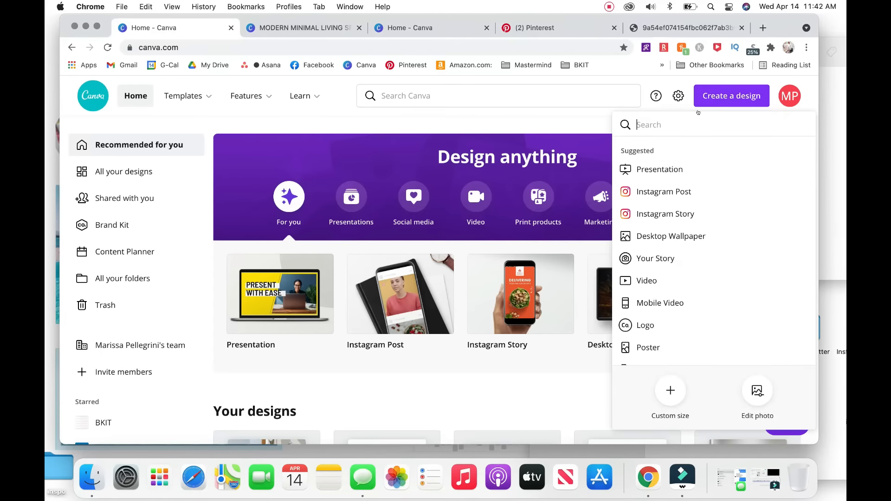
click(668, 393)
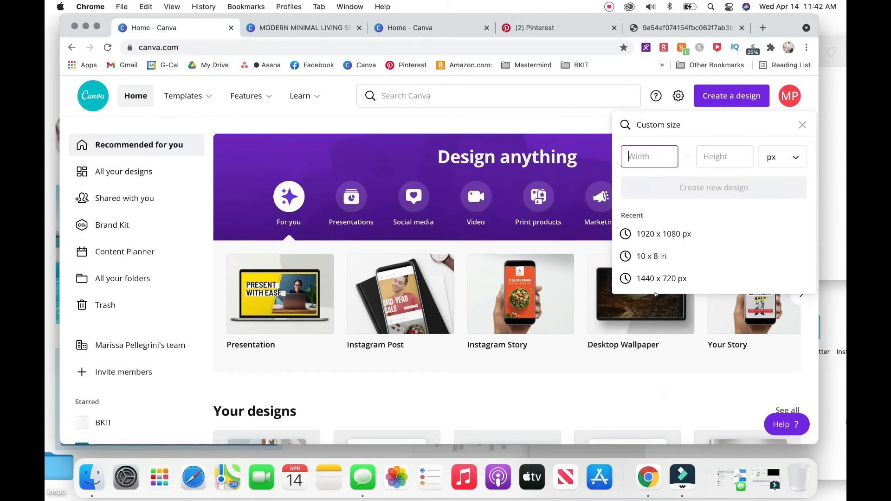
click(777, 149)
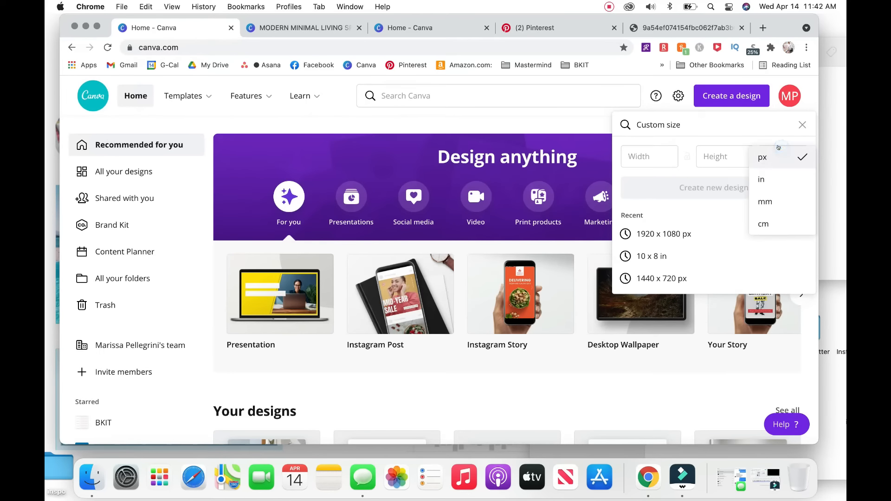
click(762, 181)
click(658, 158)
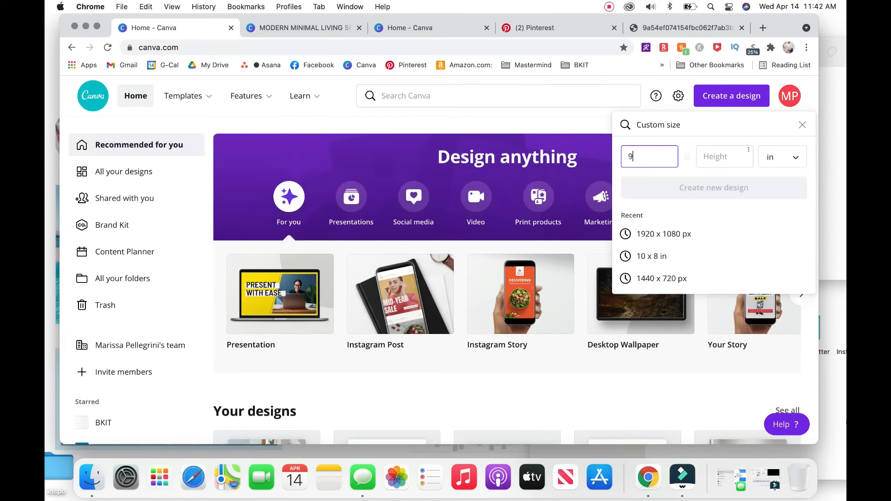
click(717, 154)
text(11)
click(655, 153)
text(11)
click(701, 157)
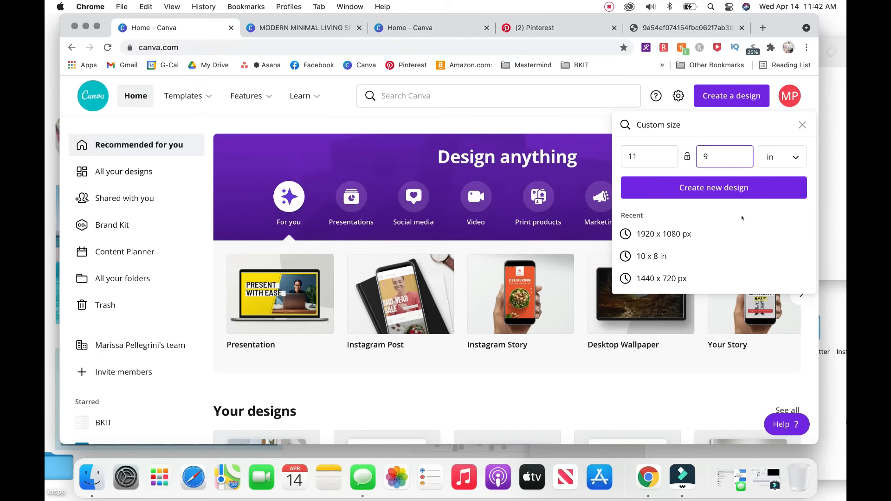
key(Return)
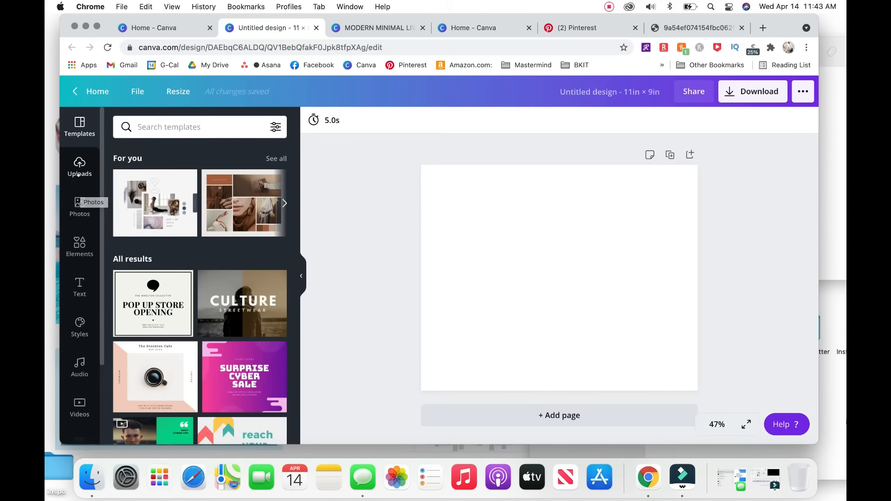
Step: Add the recently used outlined square from the elements to the blank page
click(79, 206)
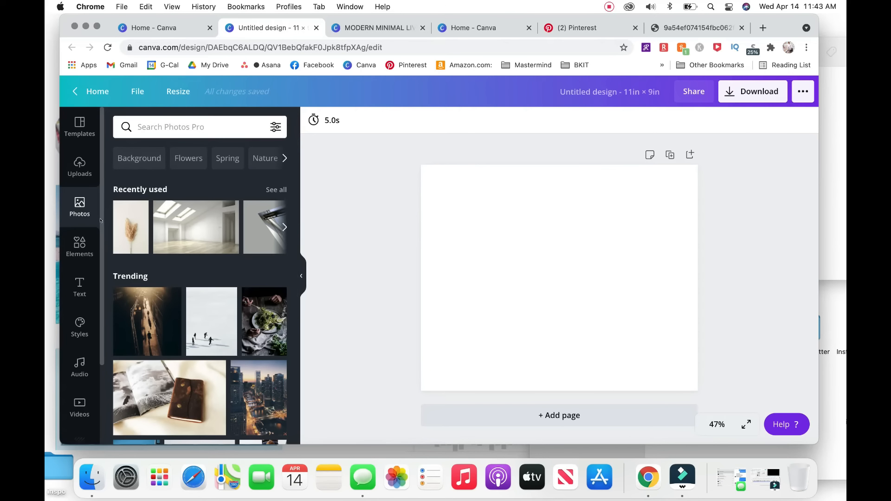
click(80, 243)
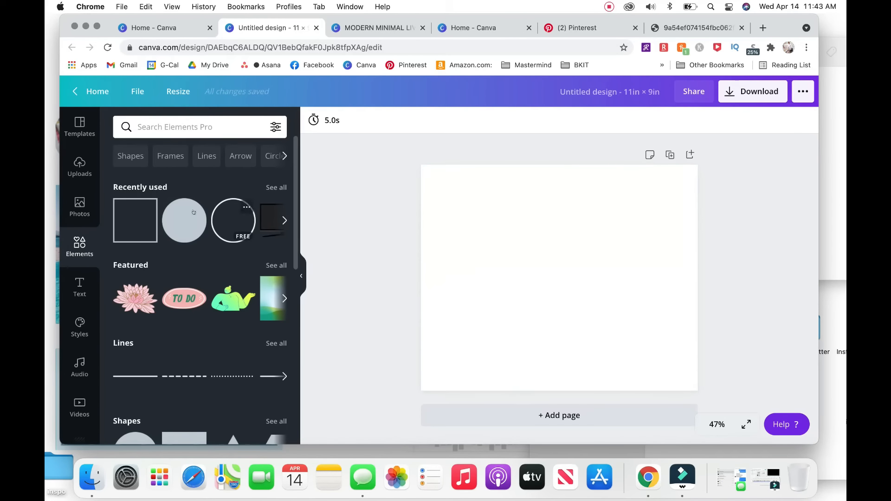
click(129, 212)
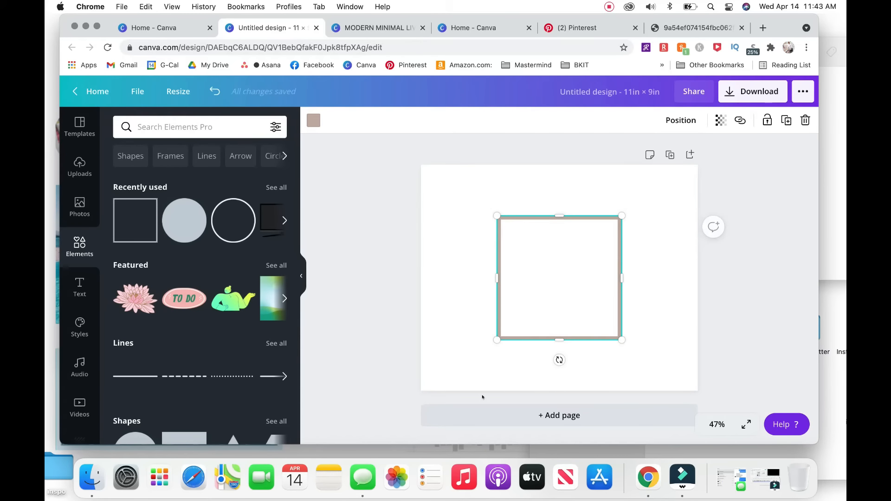
Step: Reshape the outlined square into a wide, low rectangle and place it in the page's lower-left corner
drag(555, 251, 498, 362)
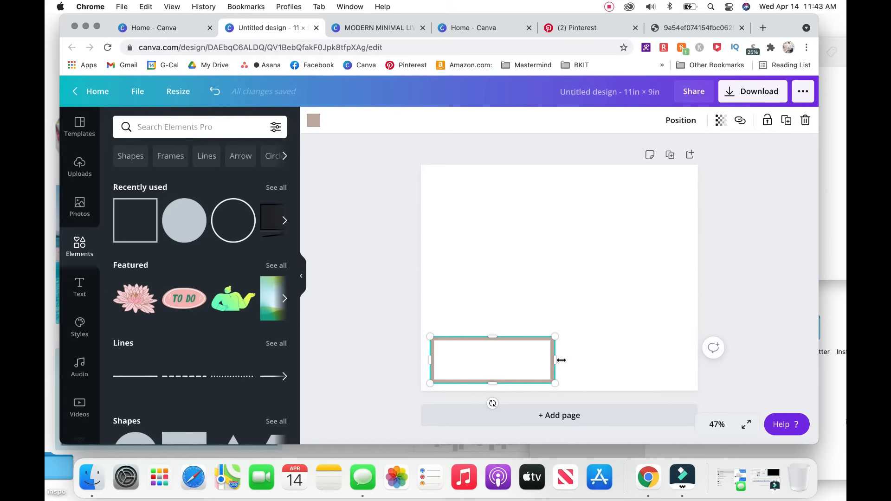
drag(559, 361, 556, 362)
drag(493, 337, 494, 334)
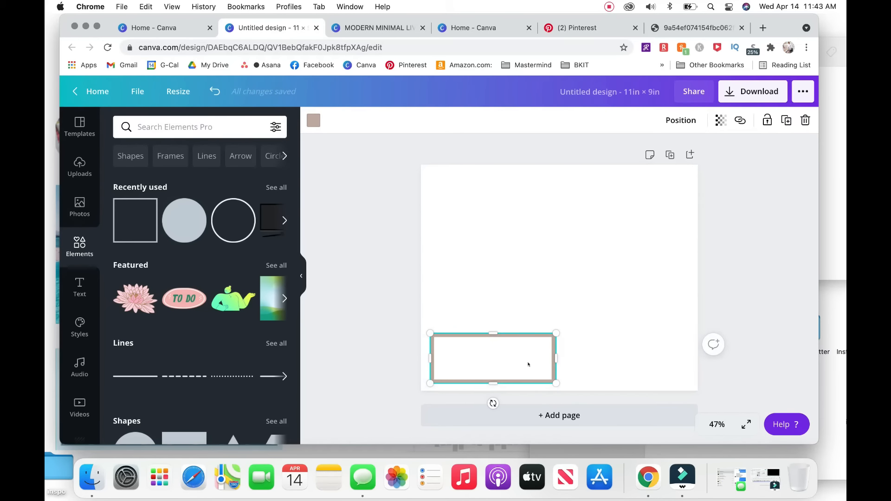
drag(514, 356, 516, 354)
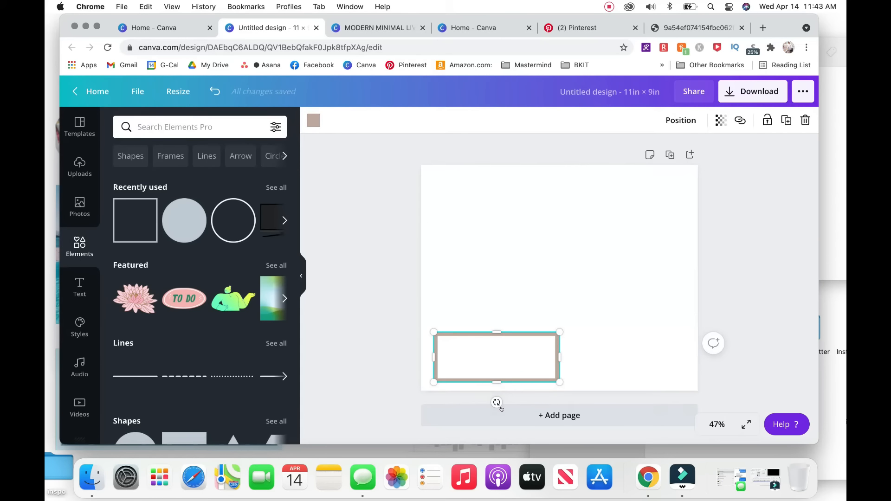
Step: Add the recently used outlined circle, shrink it, and place it over the outlined rectangle's upper-right corner
click(228, 230)
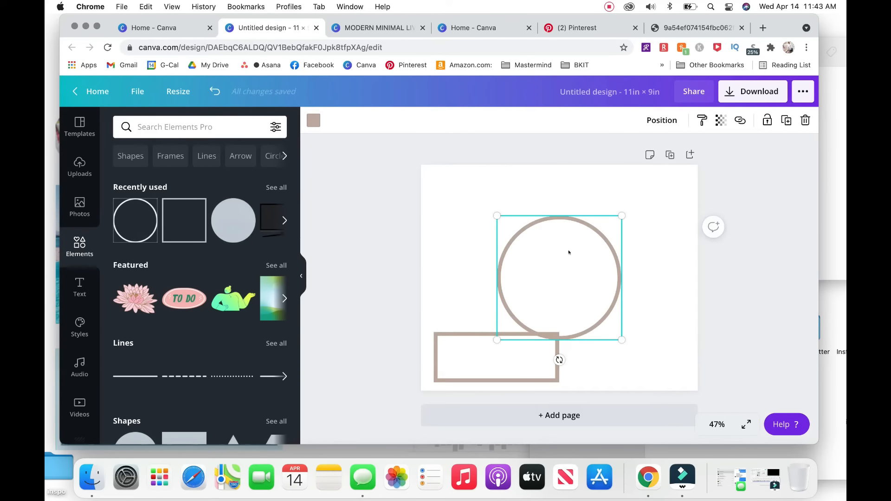
drag(623, 215, 549, 277)
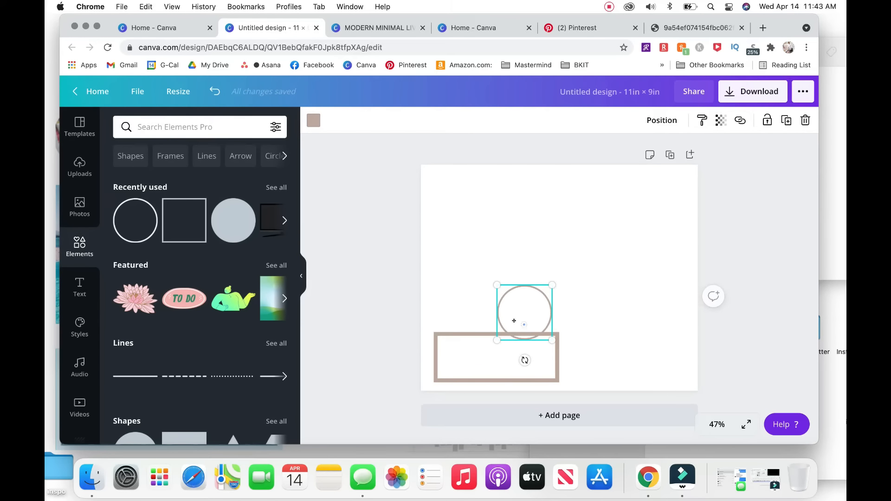
drag(514, 321, 553, 304)
click(490, 346)
shift+click(495, 303)
click(634, 271)
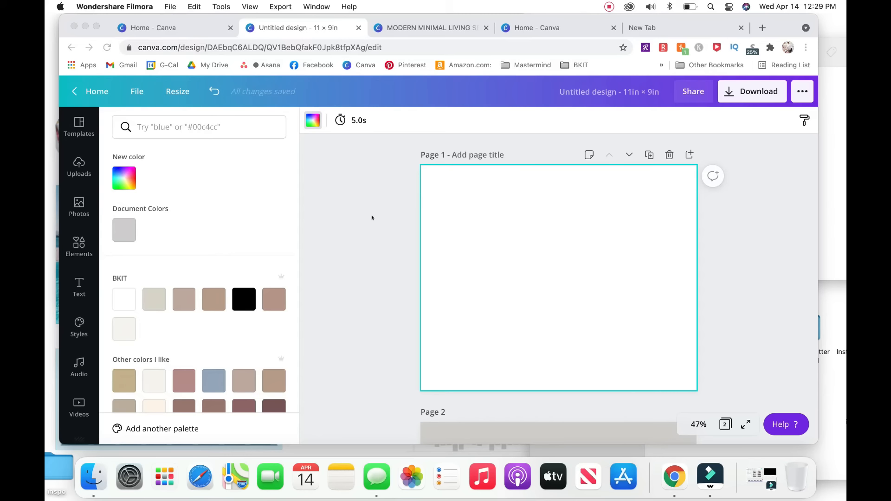
Step: Add the dark grey chaise sectional sofa image from the uploads to the blank page 1
click(75, 206)
click(77, 203)
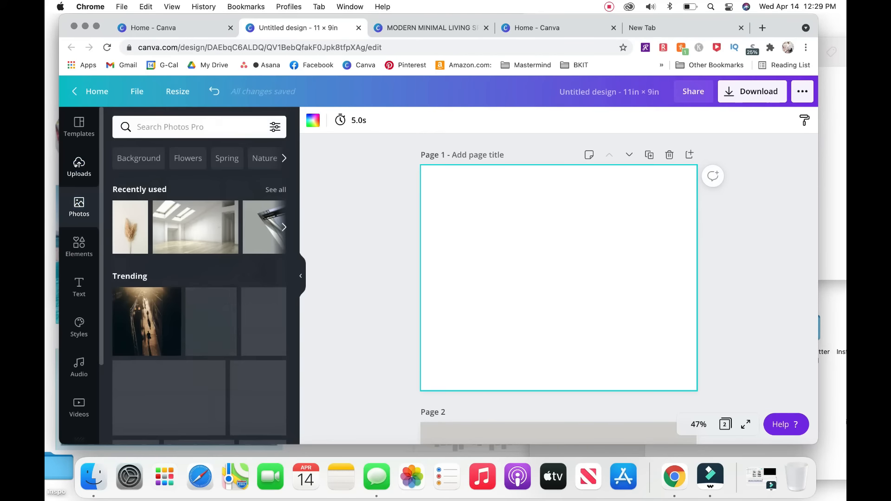
click(79, 166)
scroll(203, 305, down, 20)
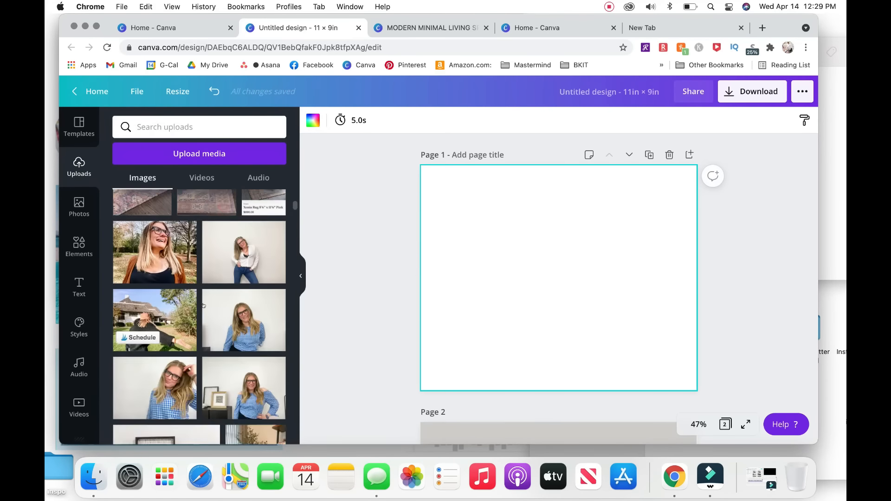
scroll(203, 305, down, 20)
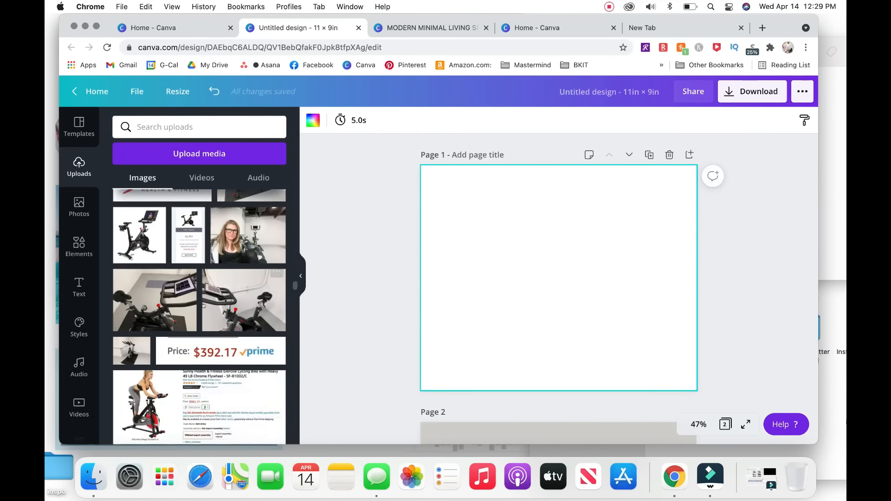
scroll(203, 305, down, 20)
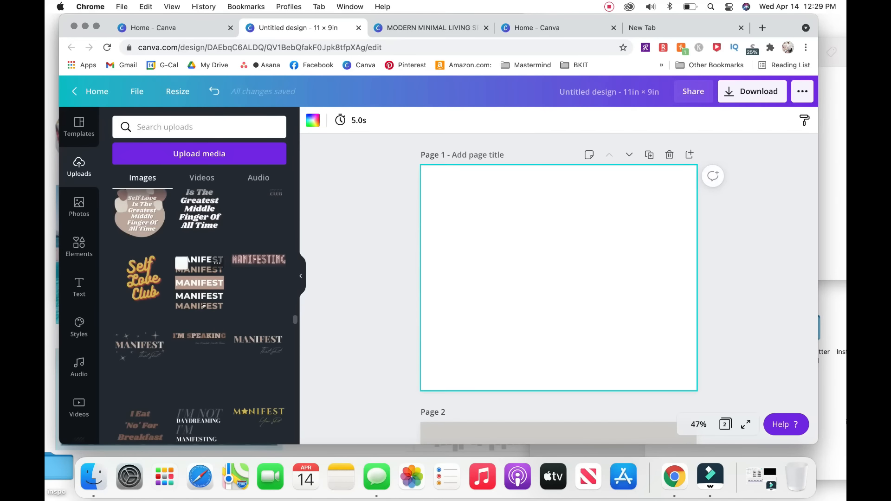
scroll(203, 305, down, 20)
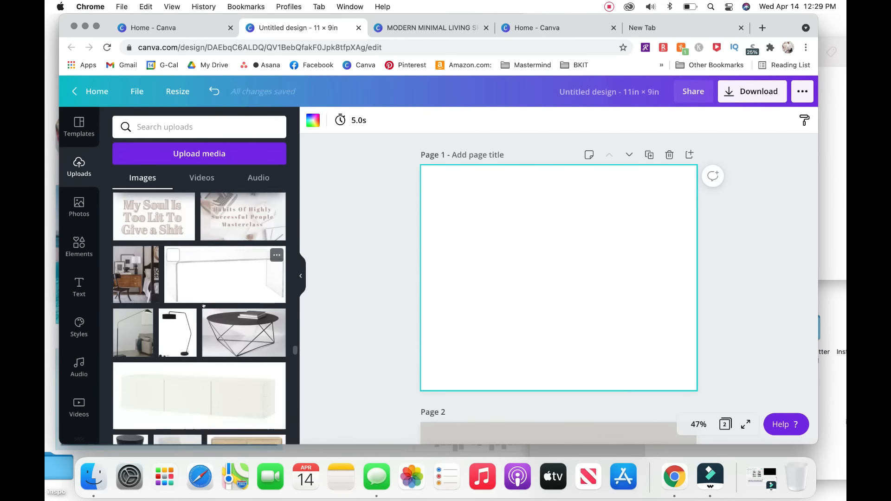
scroll(203, 305, down, 20)
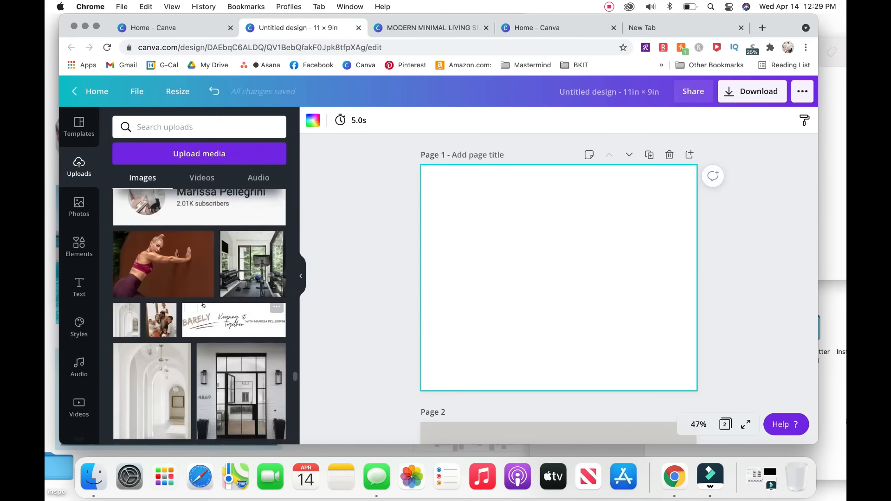
scroll(206, 307, down, 20)
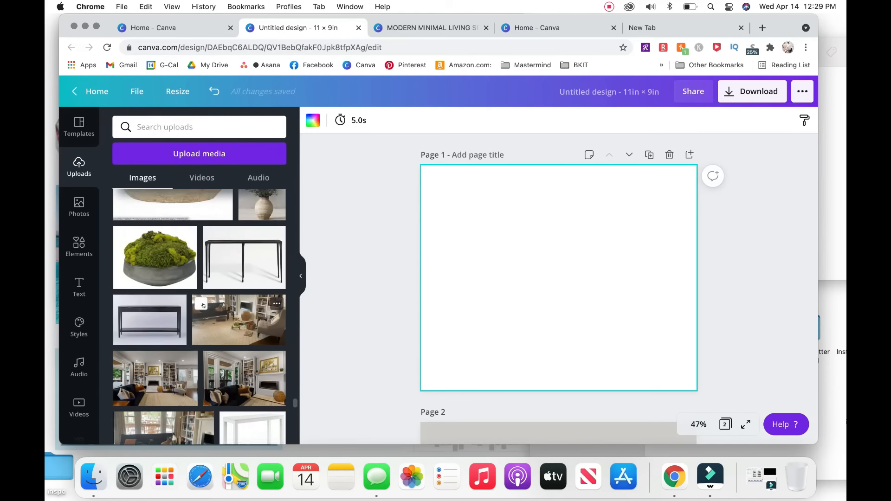
scroll(206, 307, down, 20)
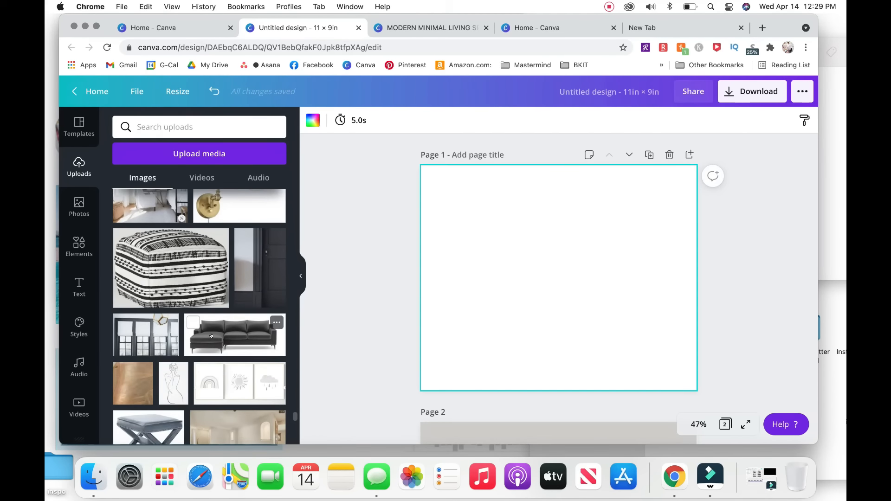
click(211, 335)
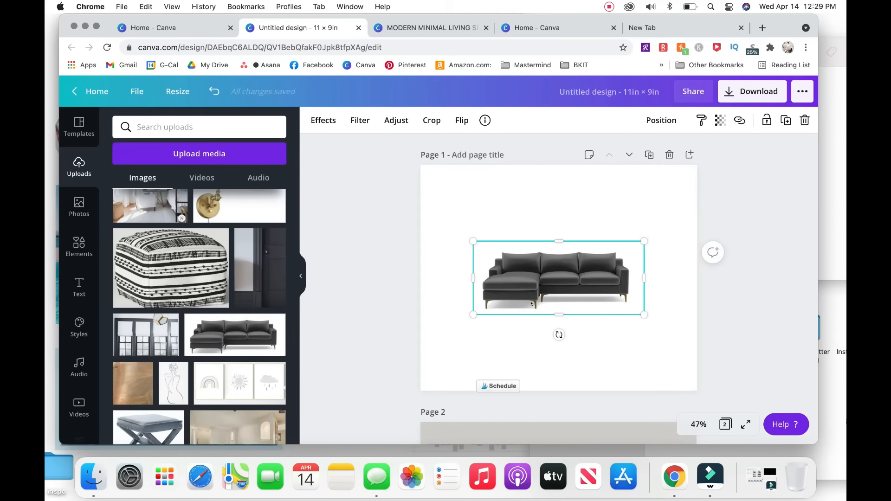
Step: Enlarge the sofa image to span most of the page width and position it just below the page's middle
drag(446, 356, 428, 372)
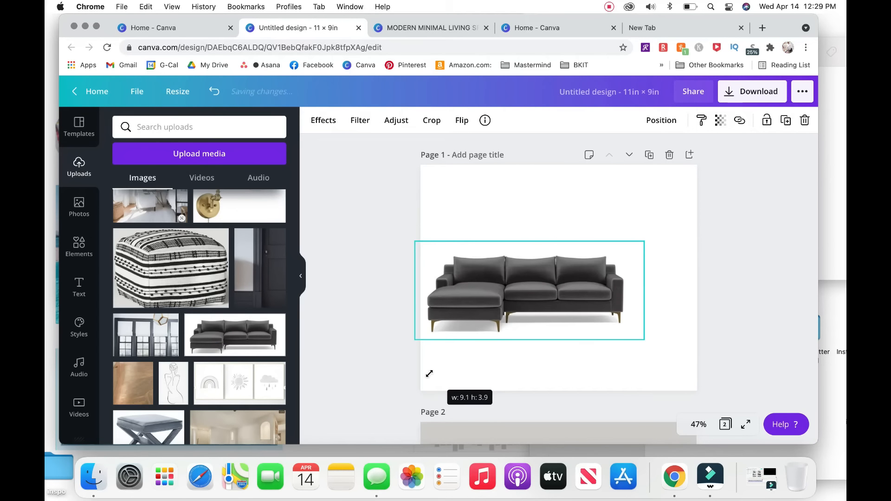
mouse_move(483, 305)
mouse_down()
mouse_move(507, 315)
mouse_move(498, 308)
mouse_up()
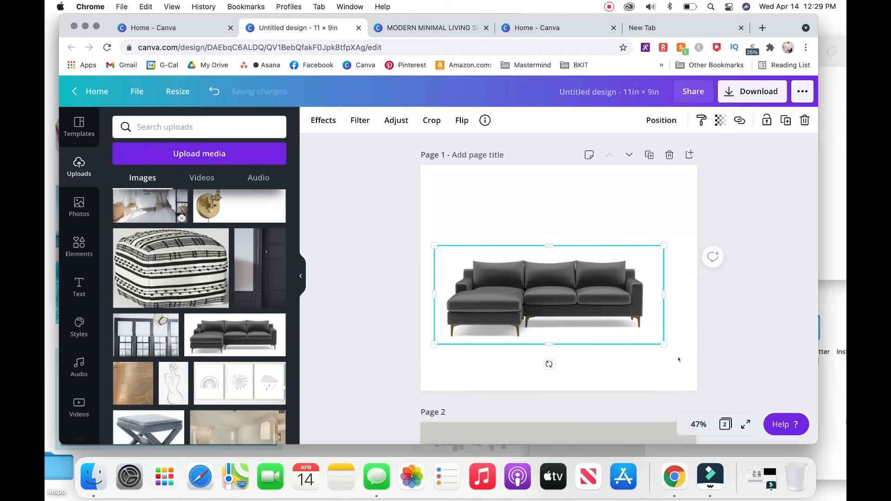
drag(667, 345, 673, 348)
click(574, 371)
click(534, 322)
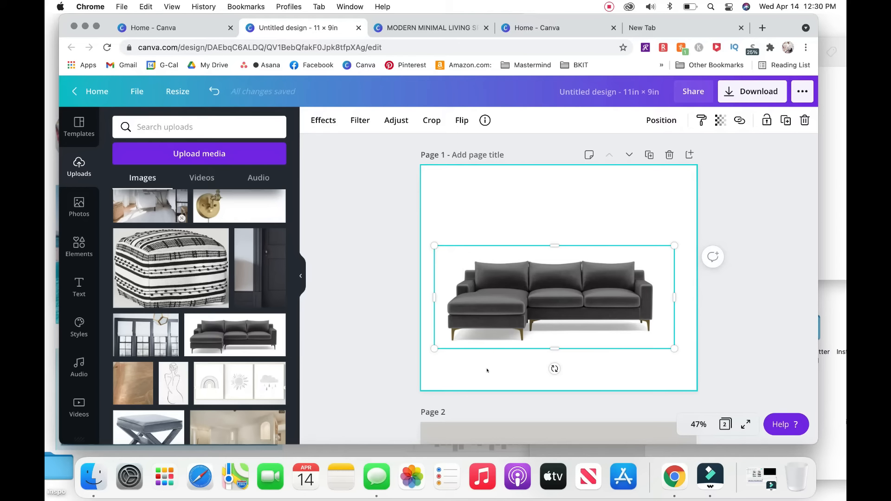
drag(508, 314, 518, 306)
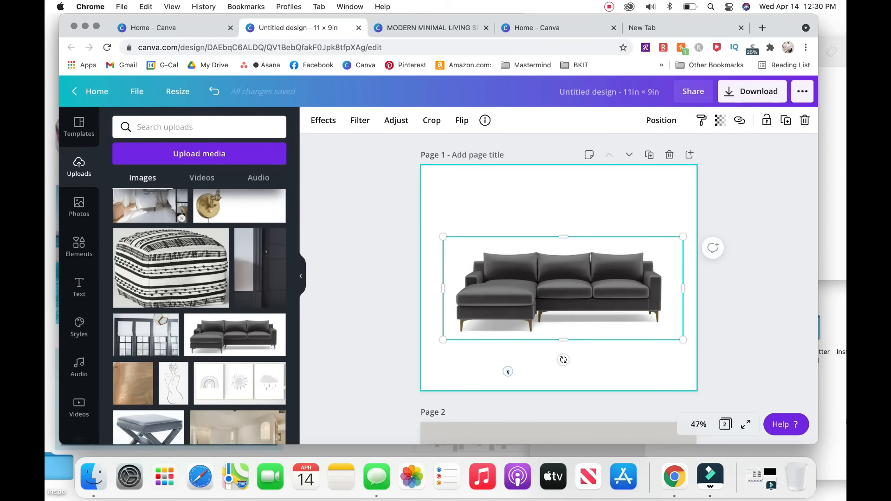
Step: Set page 1's background to the light grey document color
click(508, 372)
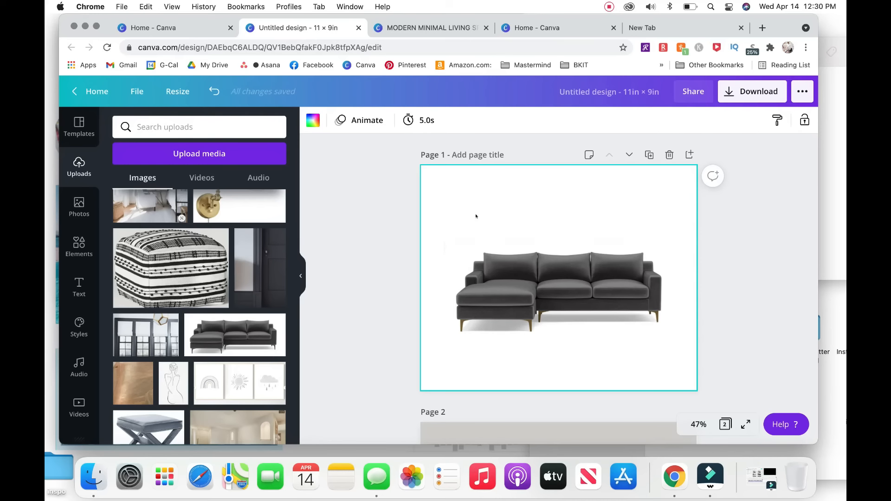
click(313, 120)
click(119, 231)
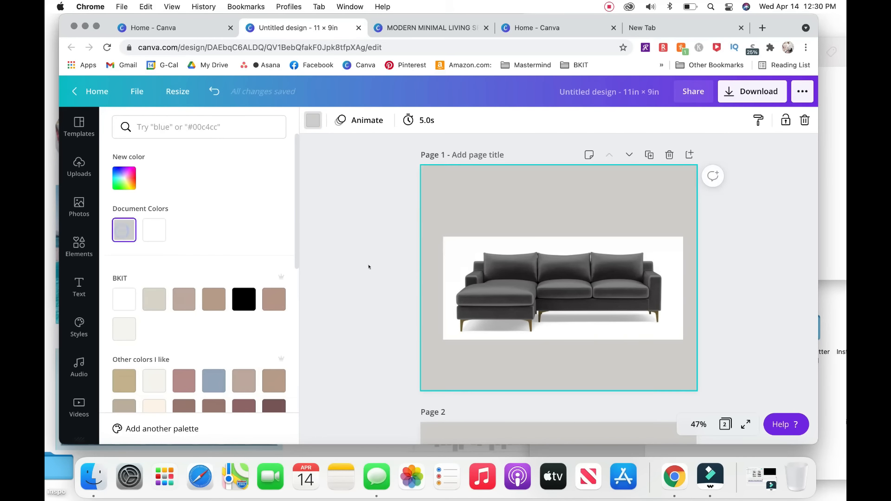
Step: Remove the white background from the sofa image with the Background Remover effect
click(488, 317)
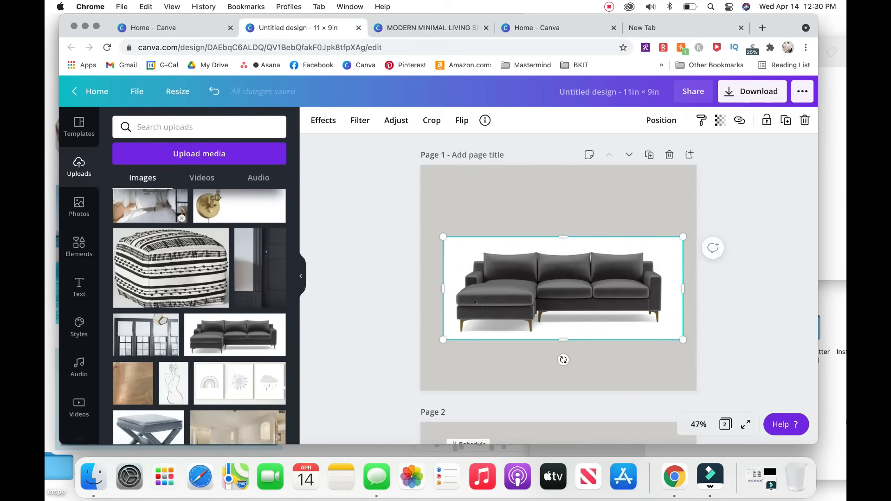
click(317, 121)
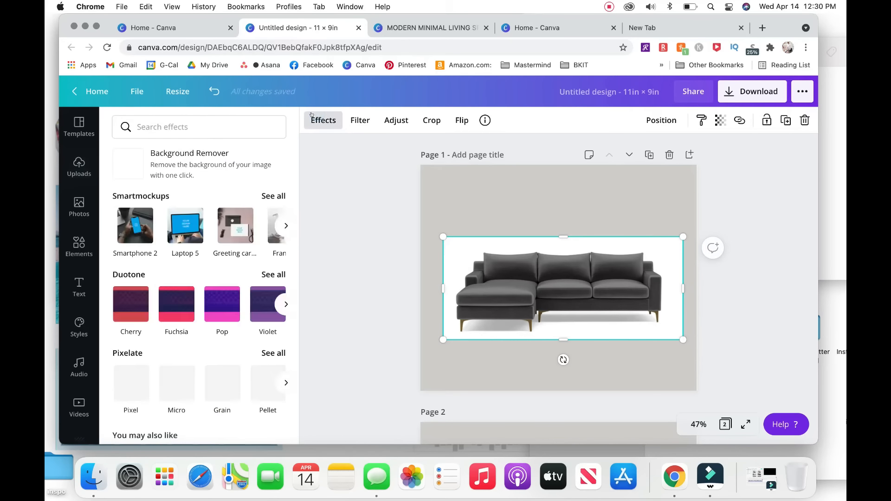
click(231, 170)
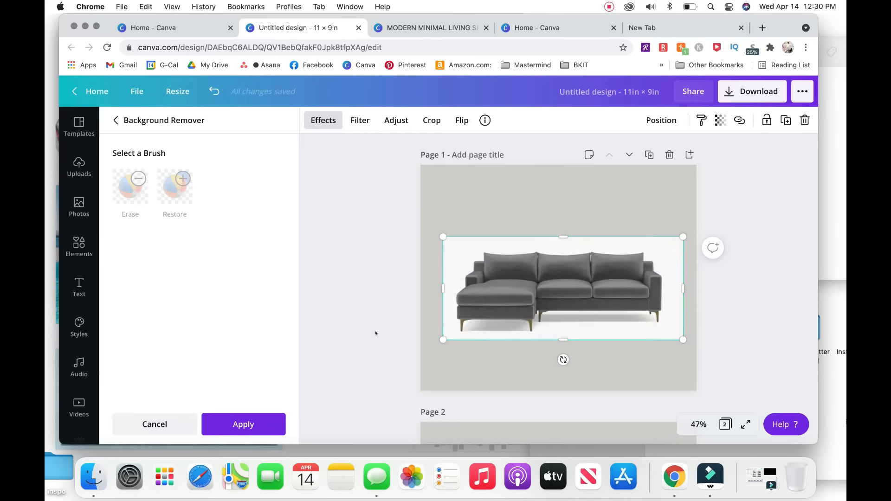
click(364, 355)
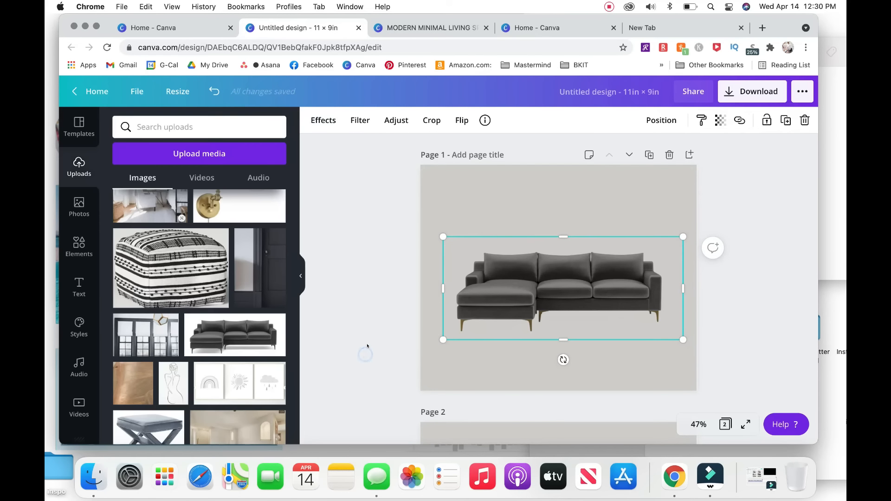
click(436, 366)
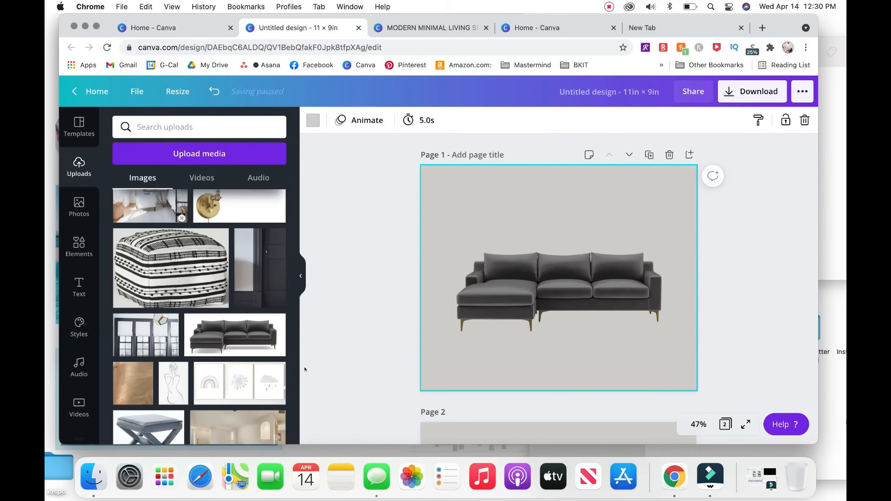
Step: Add the black hourglass side table from the uploads, shrink it, and place it at the sofa's right end
scroll(258, 358, down, 10)
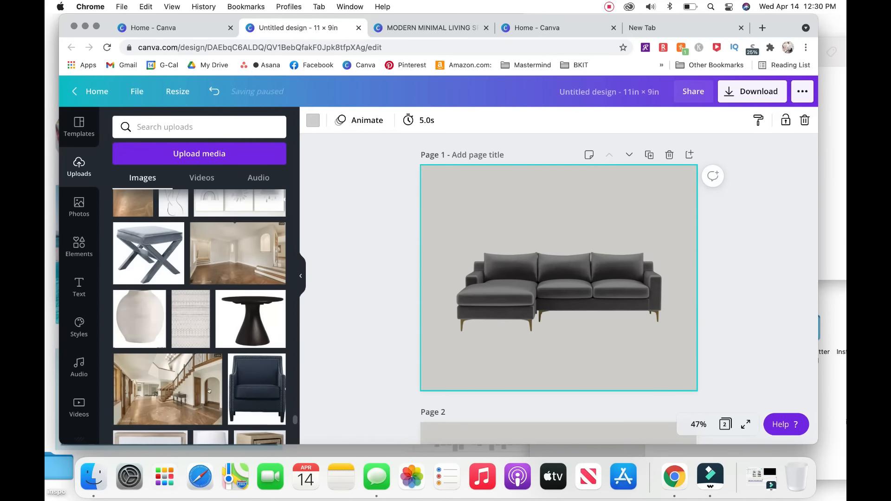
scroll(209, 391, down, 10)
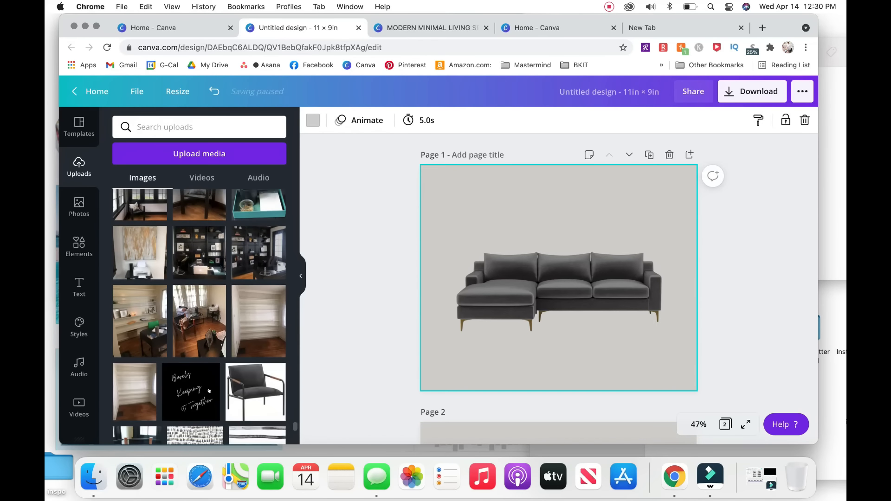
scroll(209, 391, up, 10)
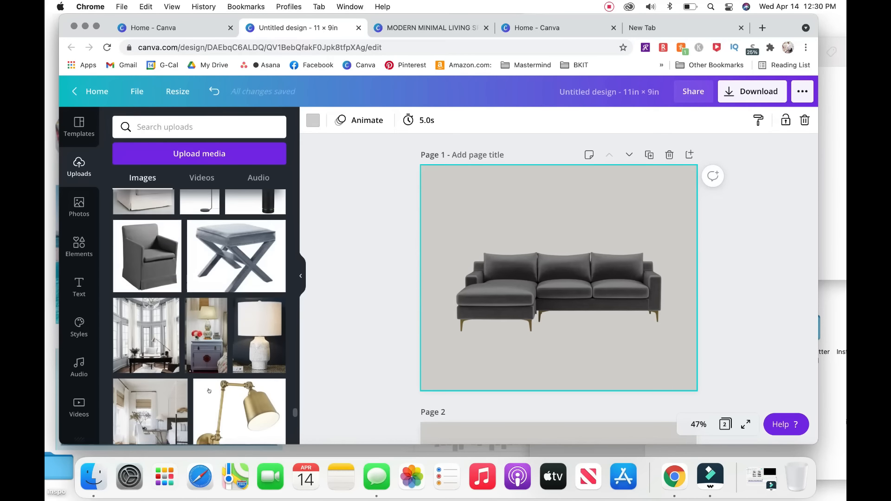
scroll(208, 391, up, 5)
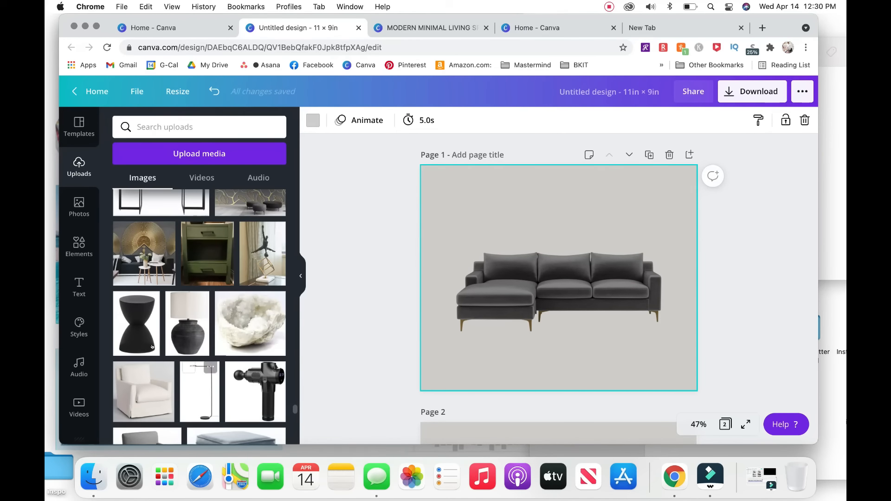
click(129, 316)
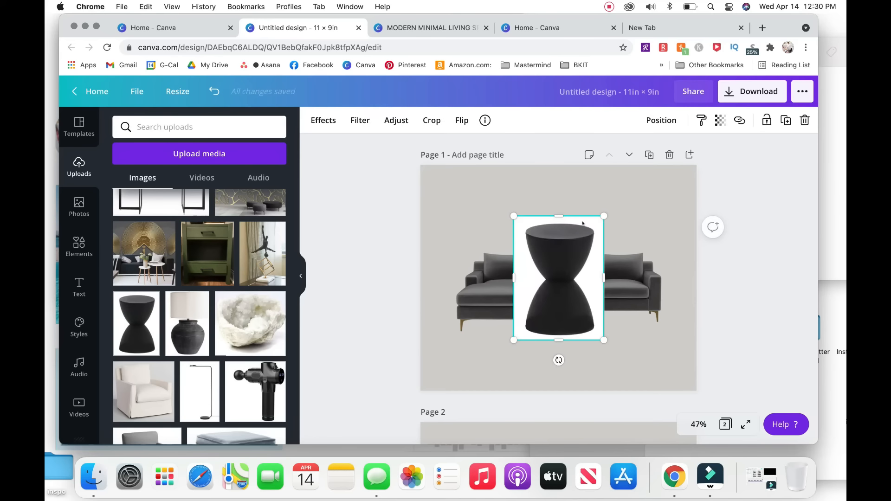
drag(604, 215, 559, 274)
drag(540, 316, 674, 302)
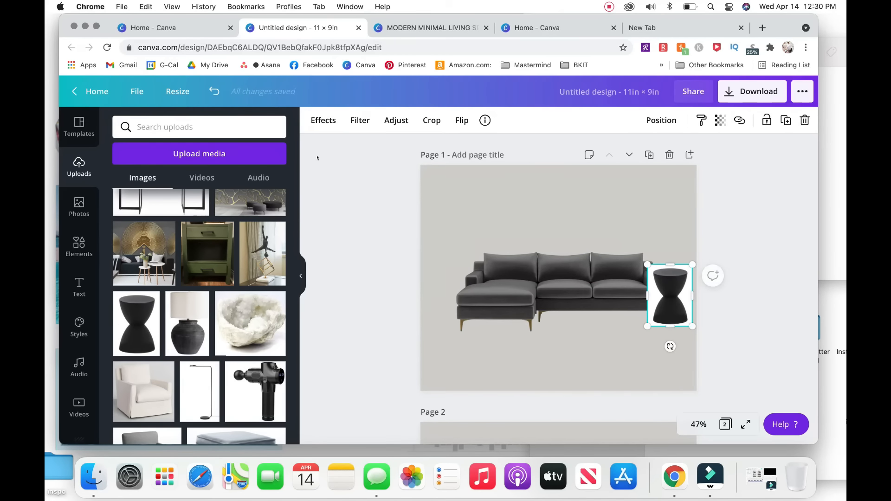
Step: Remove the side table's background, then shrink it to about 1.5 × 2.1 in and set it against the sofa's right arm
click(317, 120)
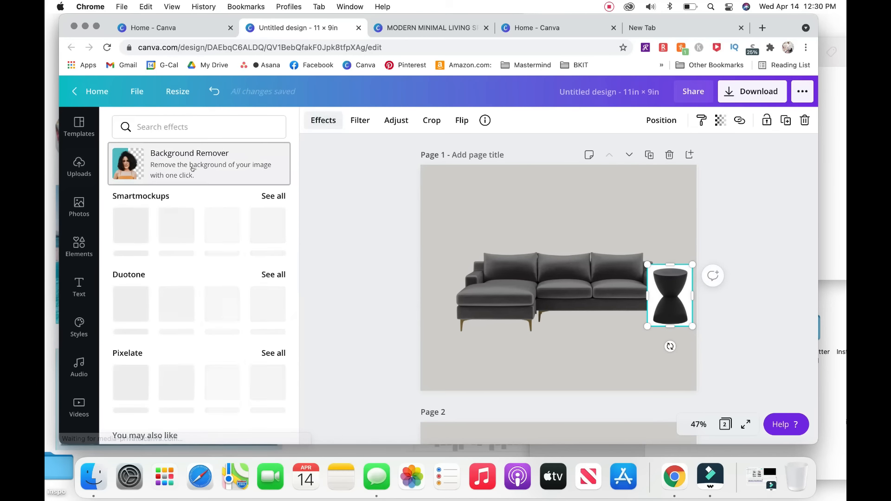
click(195, 169)
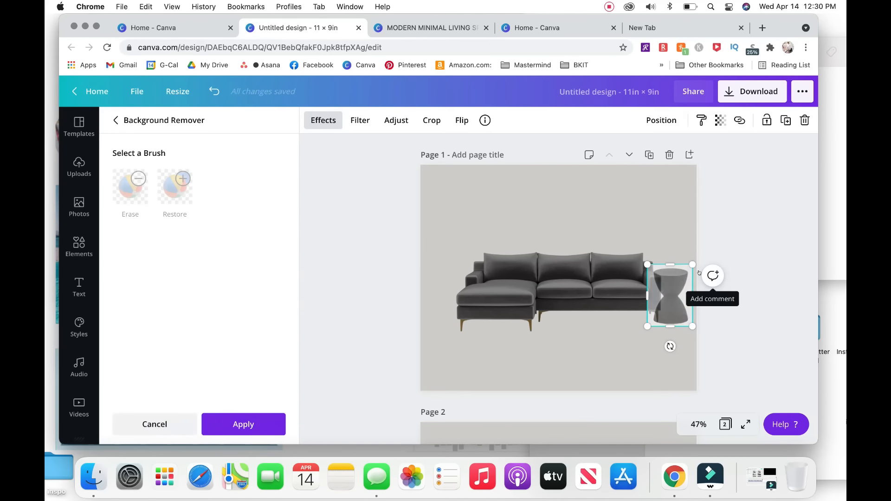
drag(687, 266, 684, 270)
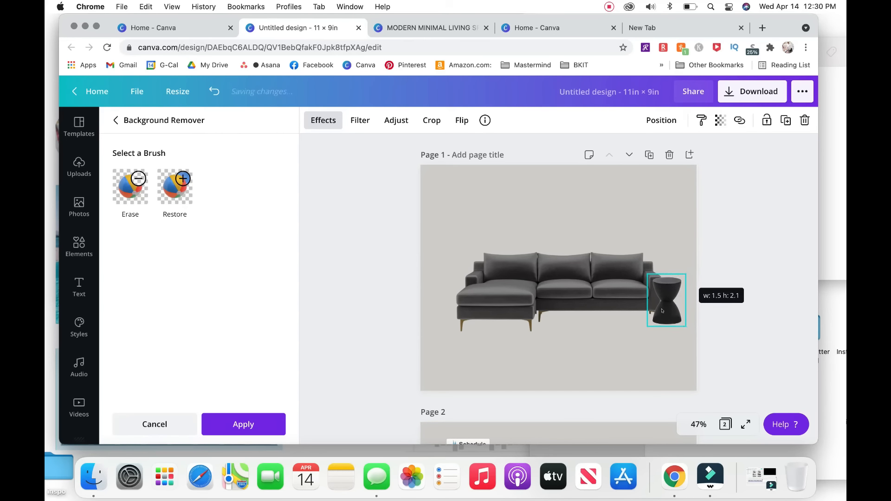
drag(666, 305, 663, 300)
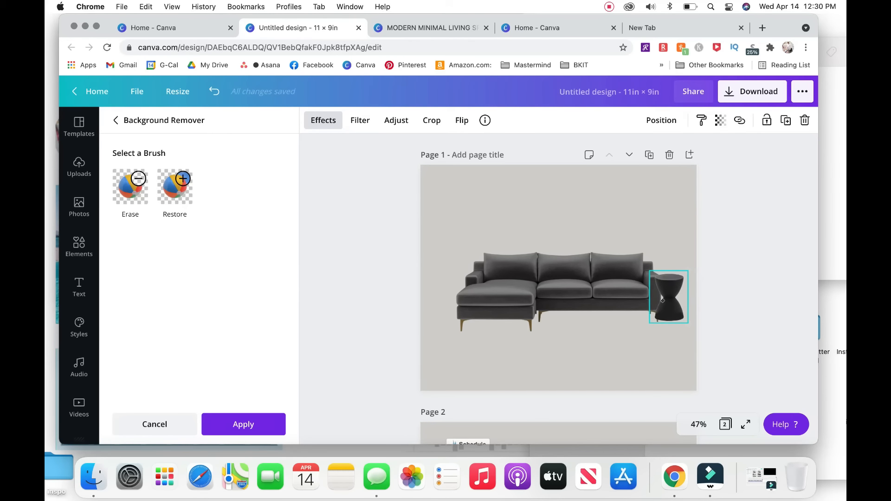
click(658, 117)
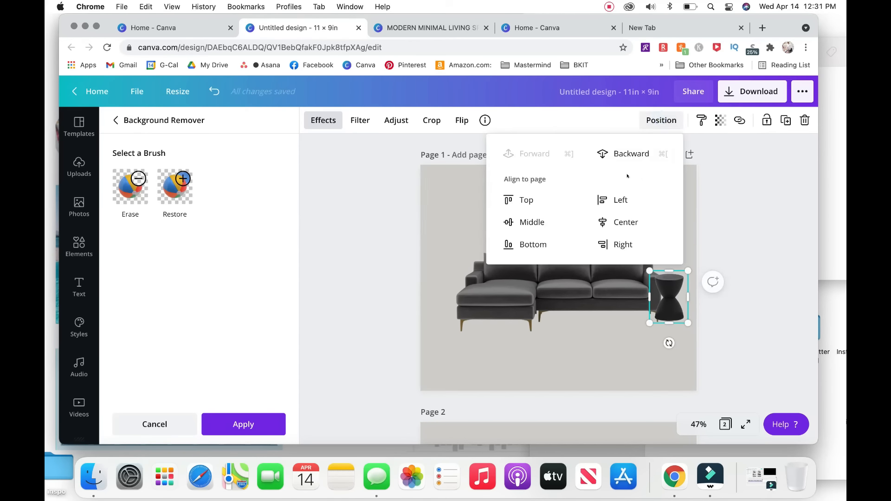
click(630, 356)
click(672, 317)
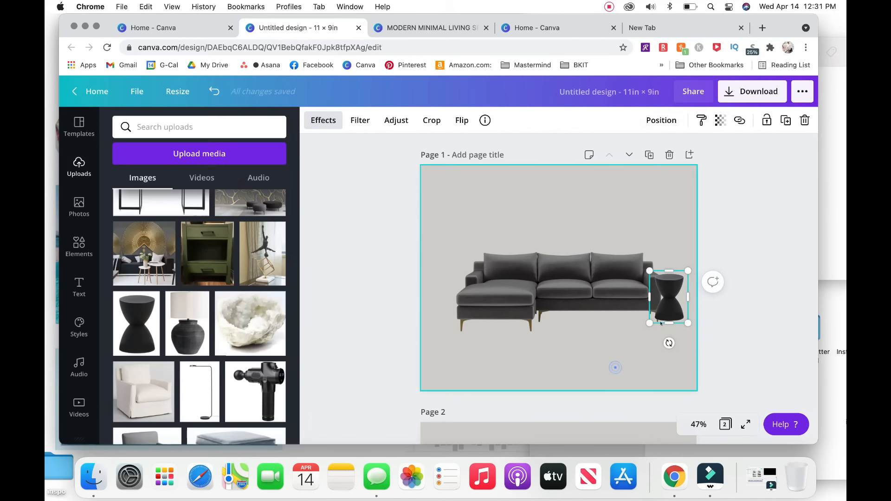
Step: Send the black side table backward so it sits behind the sofa's right arm
click(662, 122)
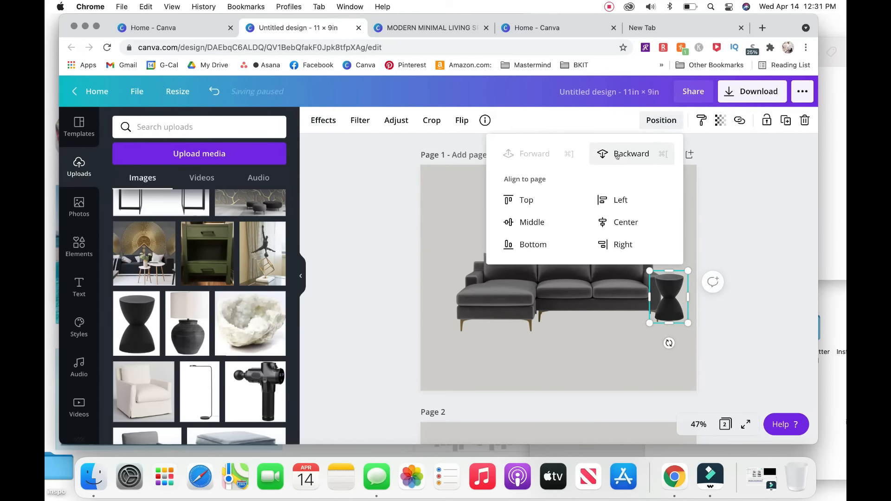
click(575, 356)
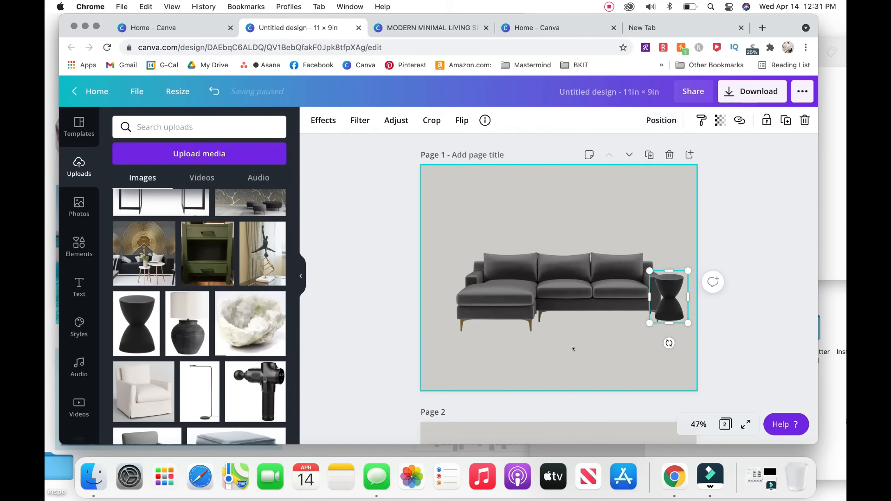
click(568, 352)
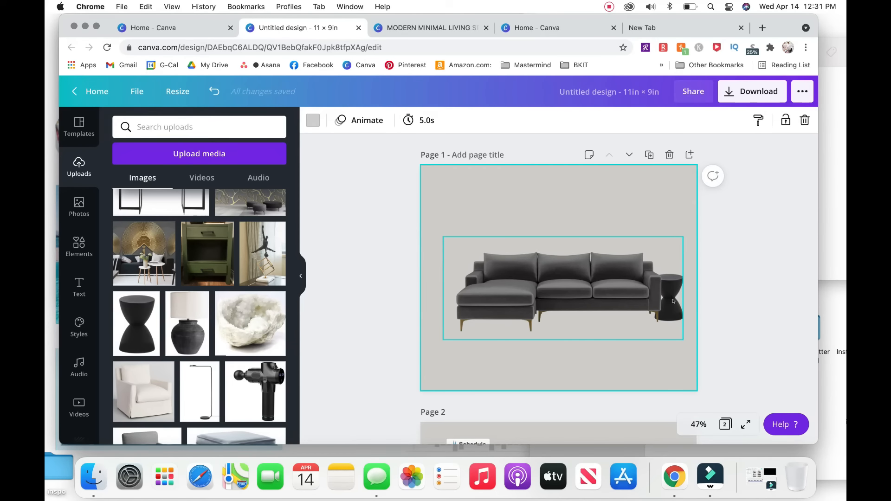
Step: Duplicate the black side table, place the copy at the sofa's left end, and send it backward behind the sofa
click(622, 288)
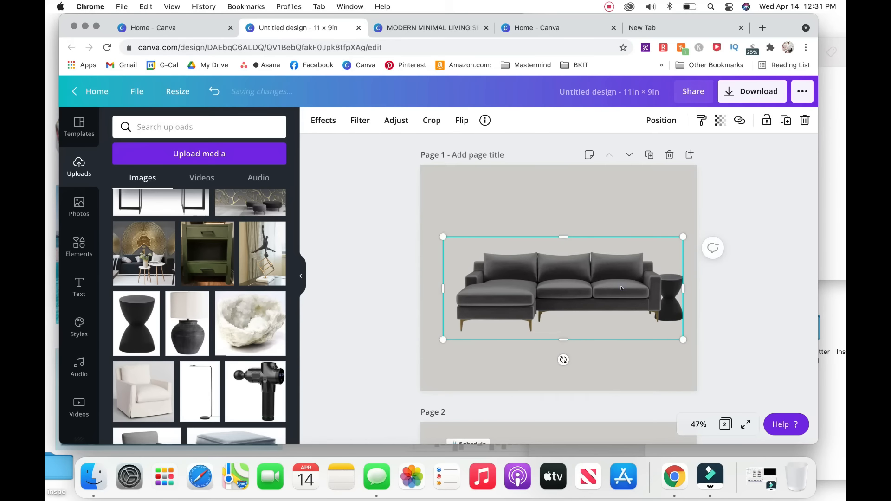
mouse_move(674, 293)
mouse_down()
mouse_move(658, 294)
mouse_move(667, 298)
mouse_up()
click(676, 286)
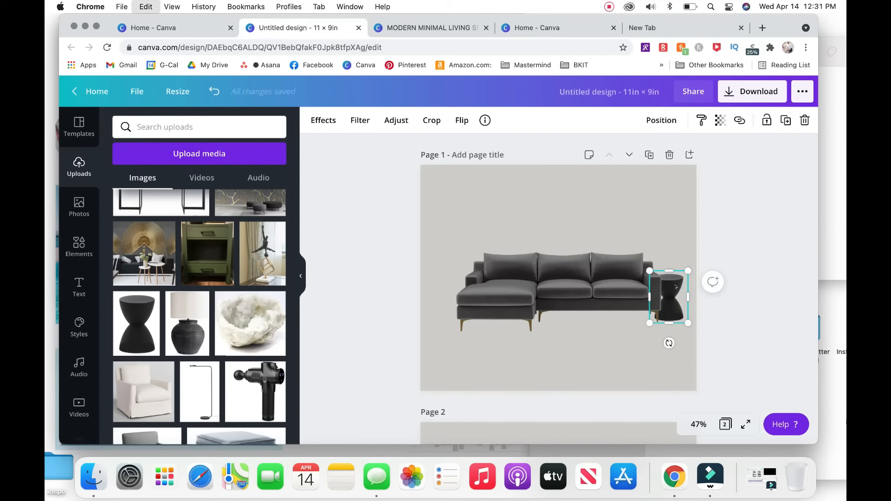
click(674, 304)
drag(675, 305, 462, 300)
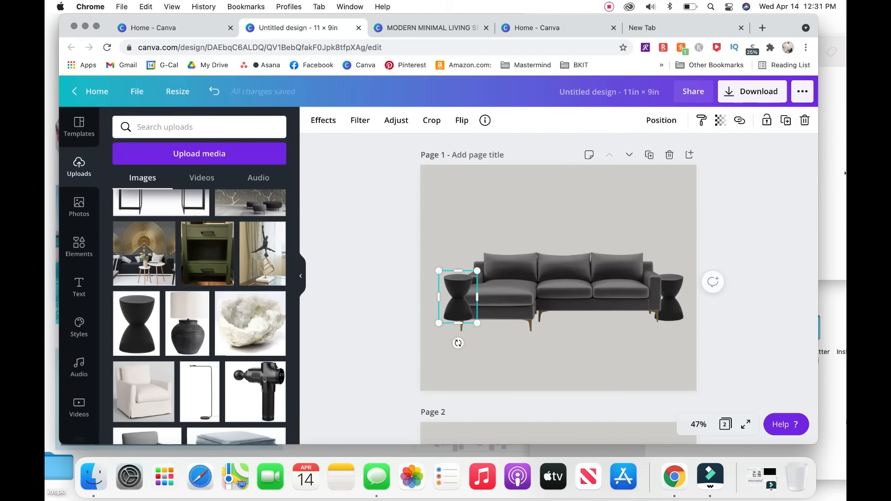
click(664, 120)
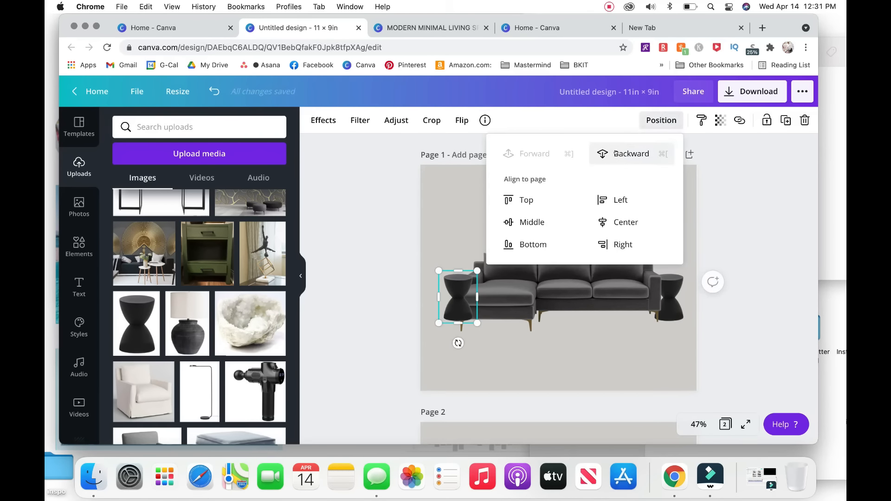
click(620, 154)
click(577, 380)
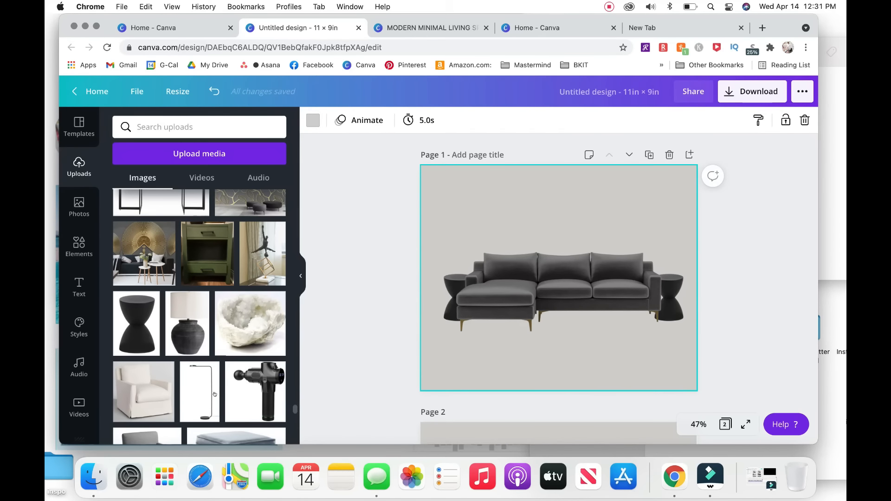
Step: Add the round coffee table with black crossed legs from the uploads and remove its background
scroll(215, 394, down, 10)
scroll(214, 394, down, 10)
scroll(214, 394, down, 10)
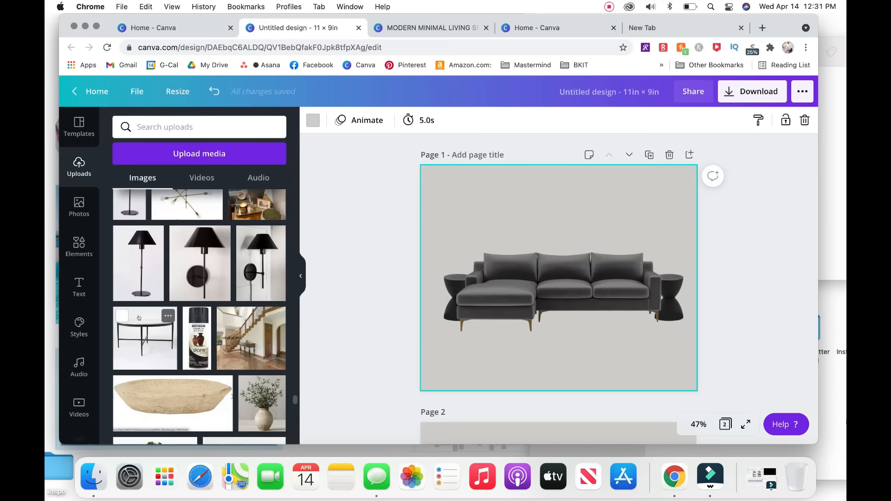
click(139, 317)
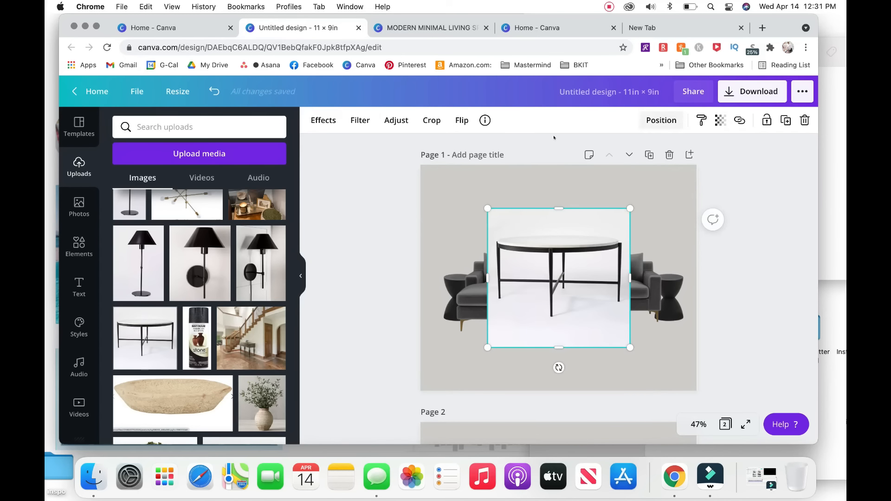
click(320, 122)
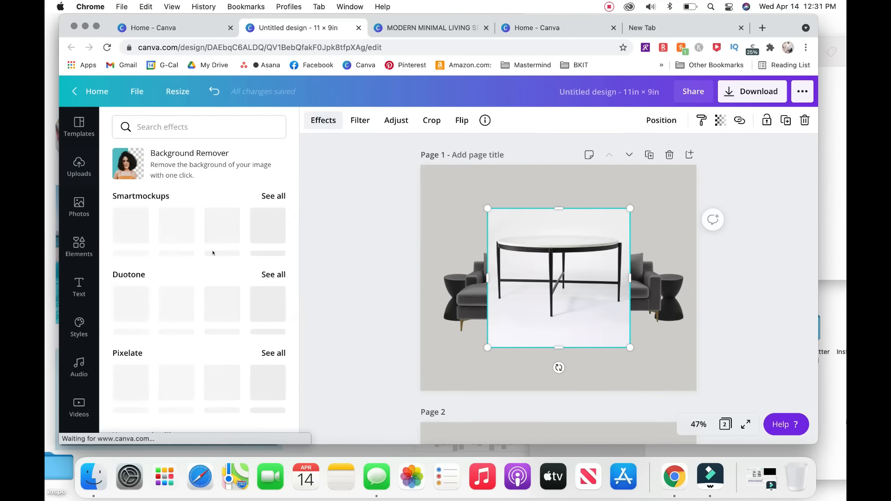
click(194, 169)
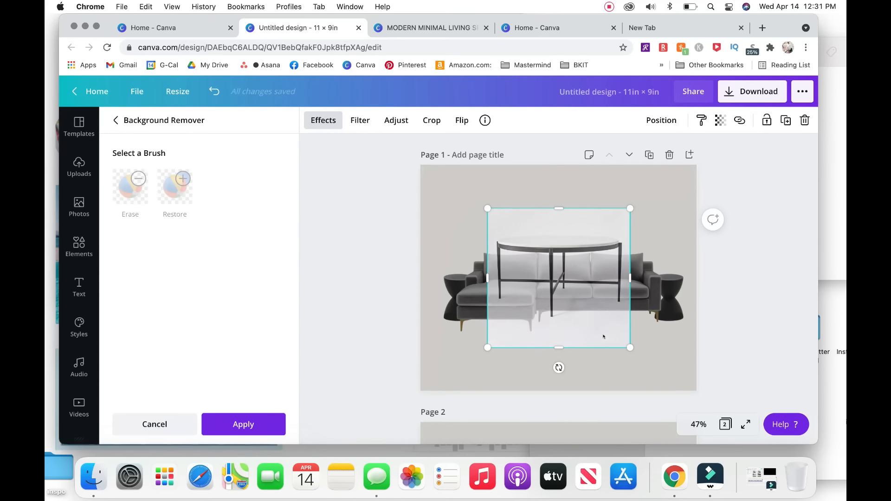
Step: Shrink the round coffee table and place it in front of the sofa's right half
drag(630, 210, 585, 255)
drag(538, 313, 589, 347)
click(679, 353)
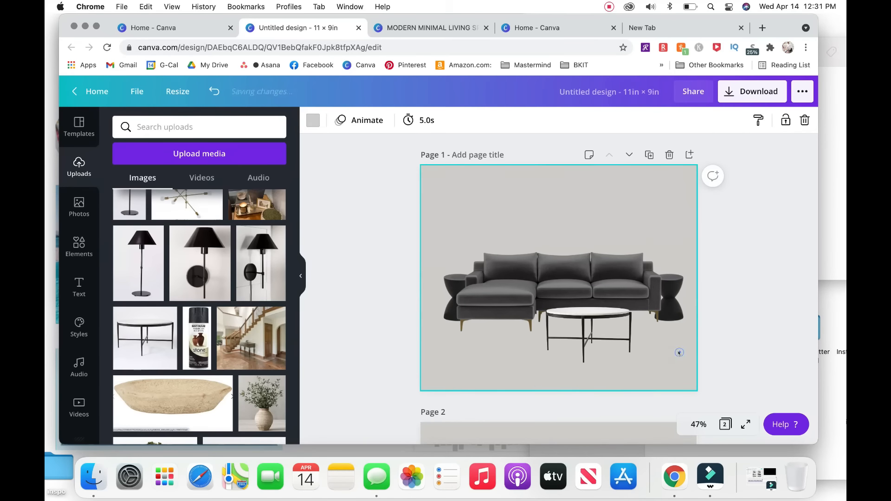
Step: Add the framed beige artwork with black abstract shapes from the uploads and rotate it to landscape orientation
scroll(131, 304, up, 3)
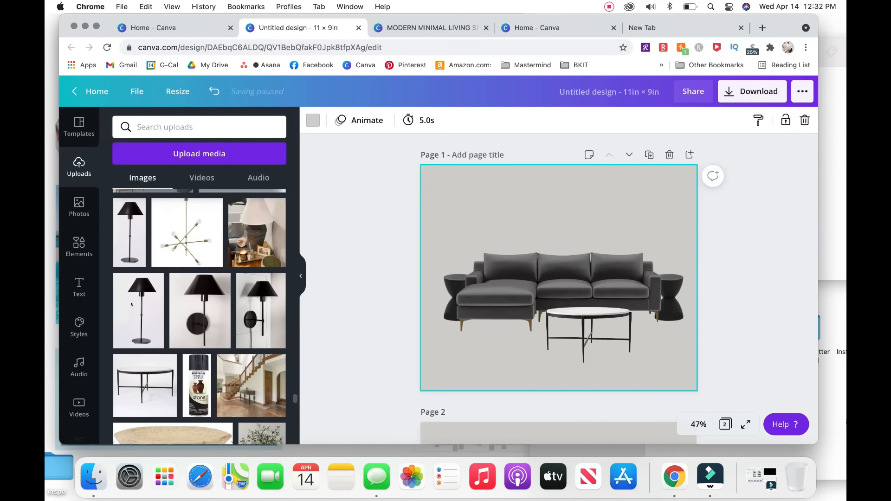
scroll(129, 303, up, 3)
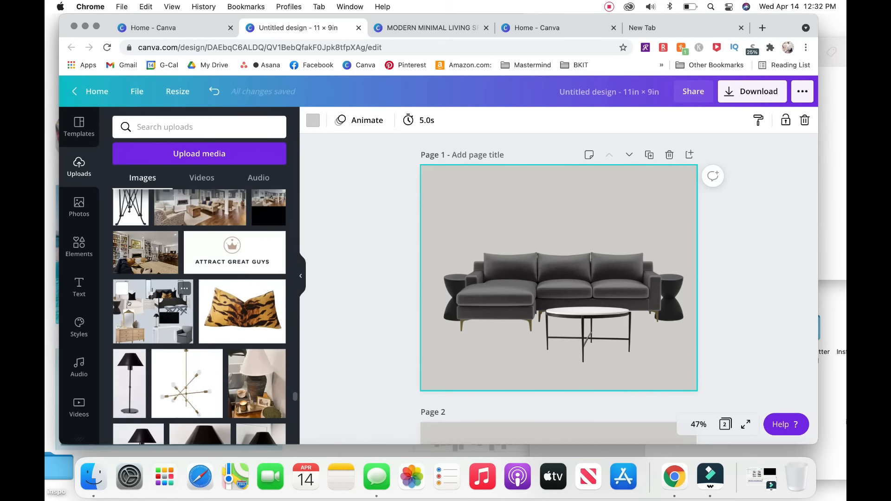
scroll(129, 303, up, 5)
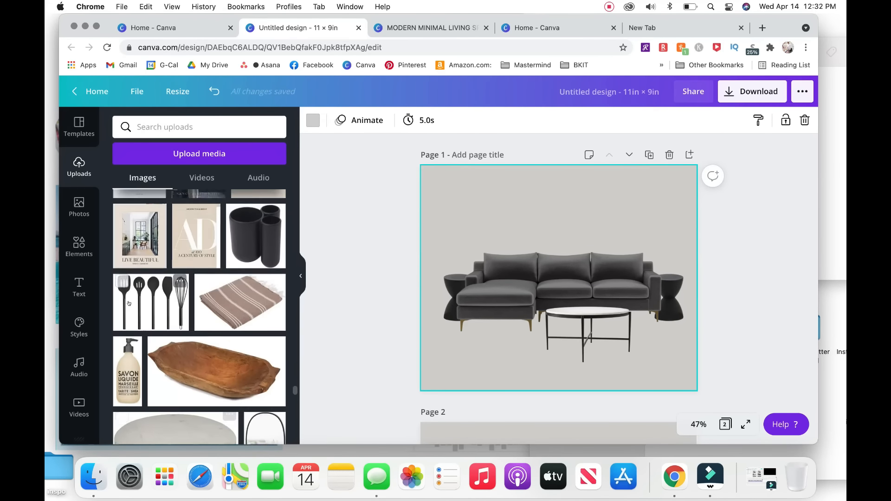
scroll(129, 303, up, 10)
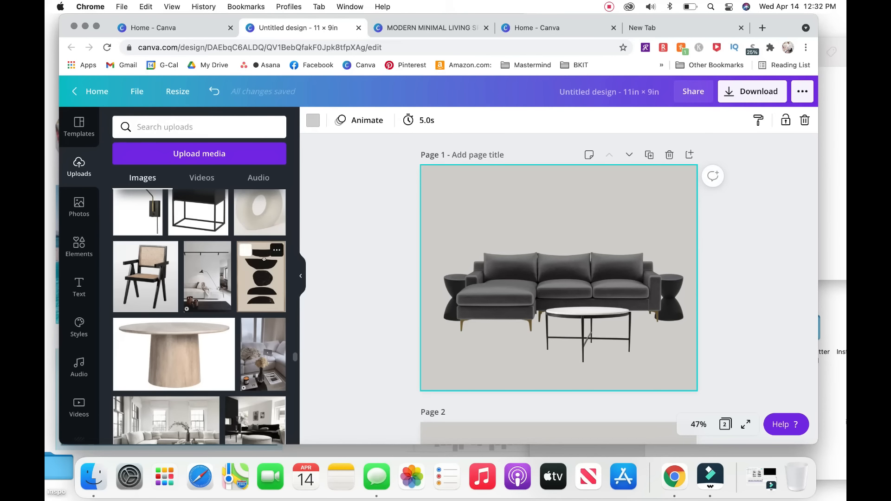
click(255, 289)
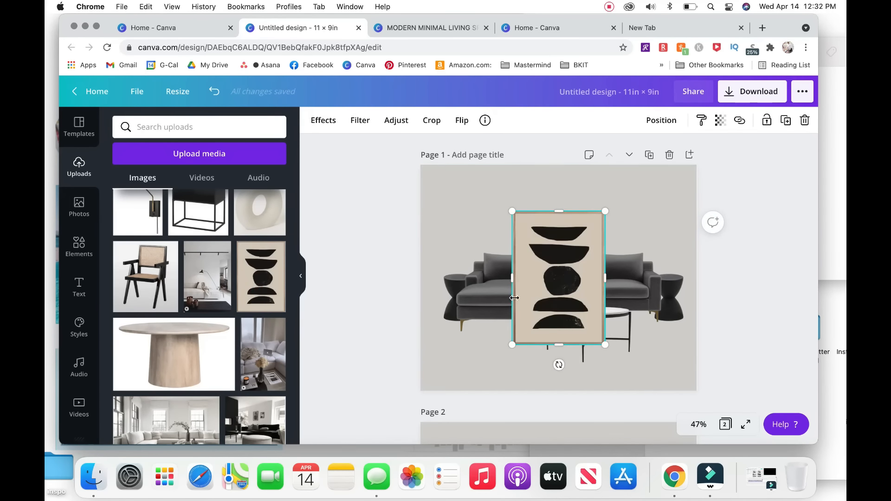
drag(559, 365, 498, 279)
Step: Move the abstract artwork above the sofa, resize it smaller, and center it over the sofa back
drag(546, 243, 542, 173)
drag(622, 163, 579, 211)
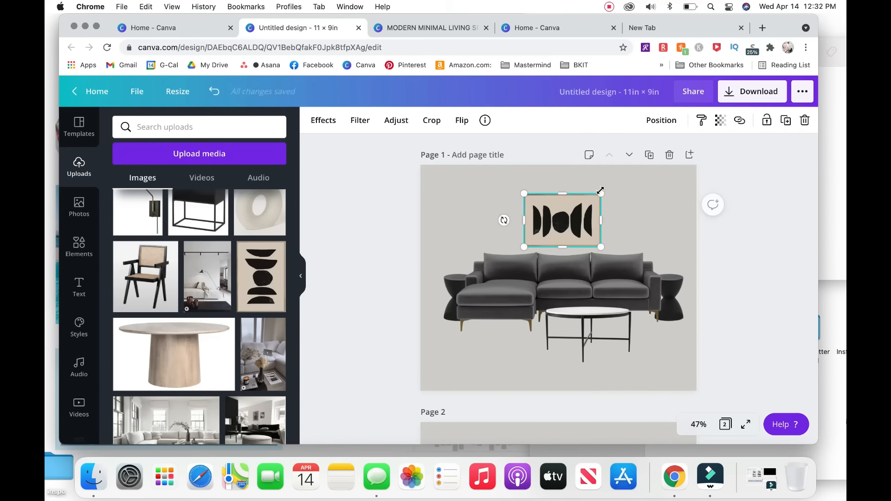
drag(614, 186, 624, 182)
mouse_move(574, 216)
mouse_down()
mouse_move(563, 216)
mouse_move(572, 215)
mouse_up()
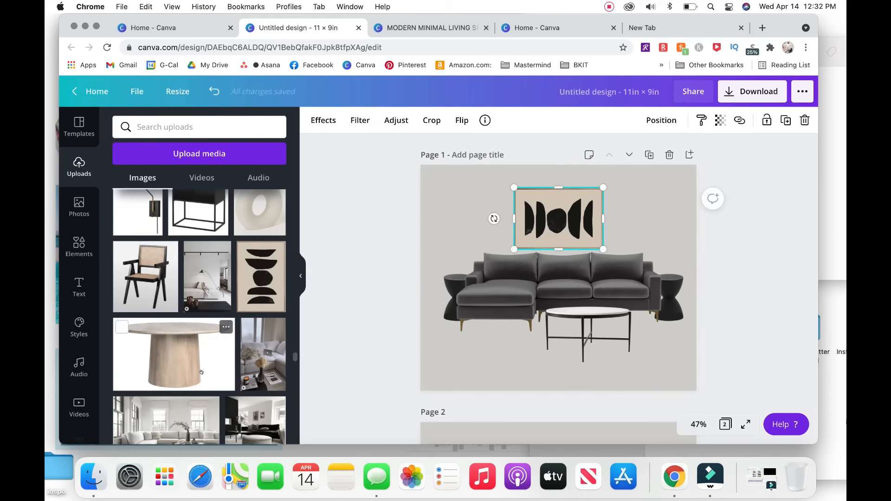
Step: Find the brass swing-arm wall lamp in the uploads and add it to page 1
scroll(201, 372, down, 15)
scroll(201, 370, down, 15)
scroll(201, 370, down, 15)
scroll(201, 370, down, 15)
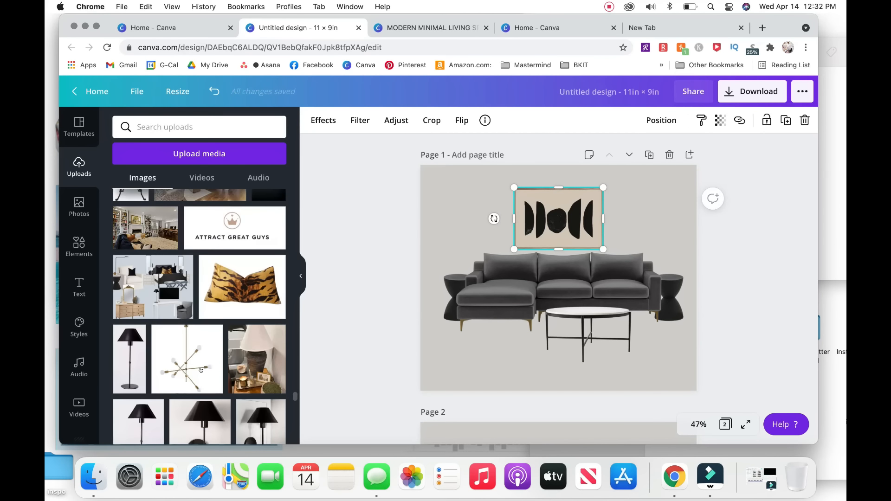
scroll(201, 370, down, 4)
scroll(201, 370, down, 15)
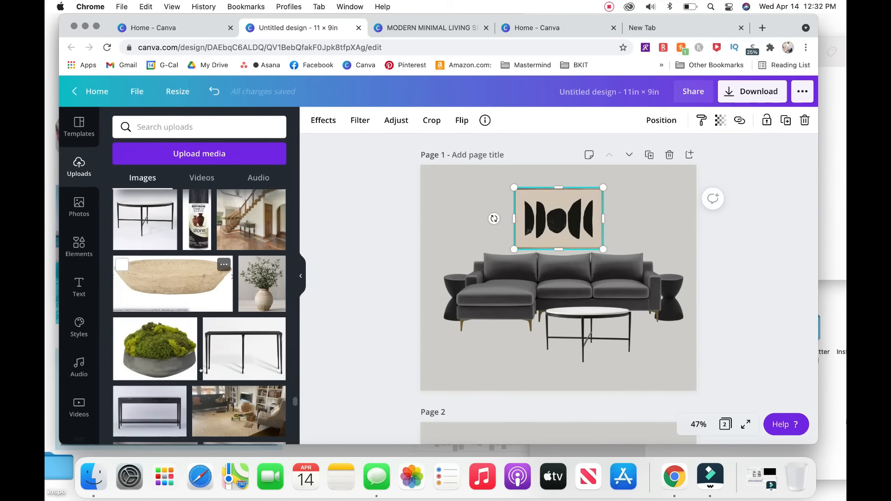
scroll(202, 370, down, 4)
scroll(201, 370, down, 12)
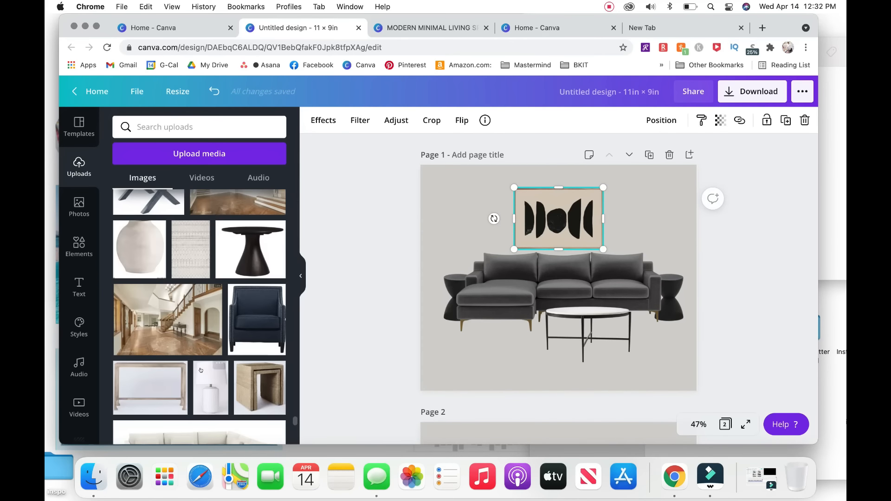
scroll(201, 370, down, 4)
scroll(200, 370, up, 10)
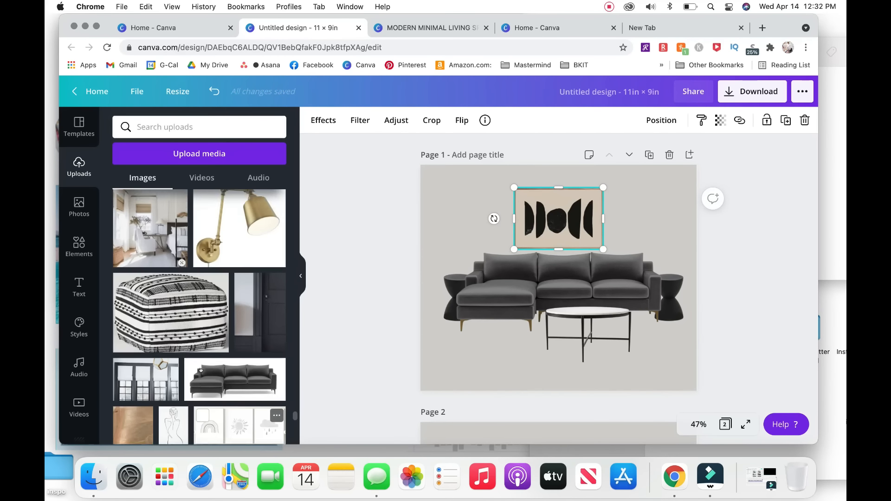
click(249, 294)
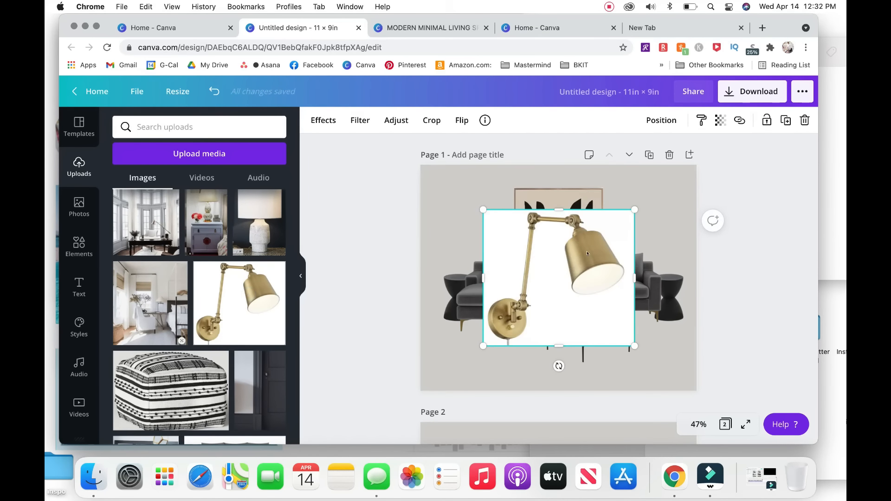
Step: Shrink the brass wall lamp and place it above the right side table
drag(636, 209, 538, 298)
drag(498, 326, 665, 228)
drag(703, 200, 703, 199)
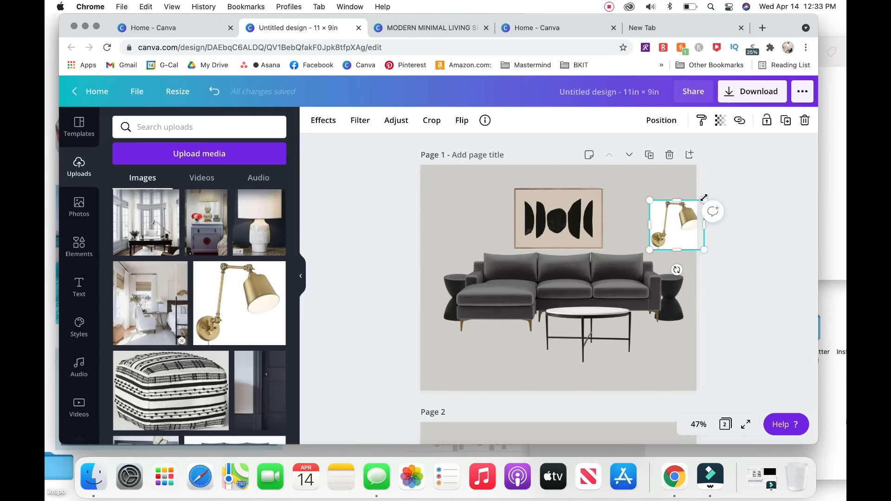
drag(693, 210, 677, 238)
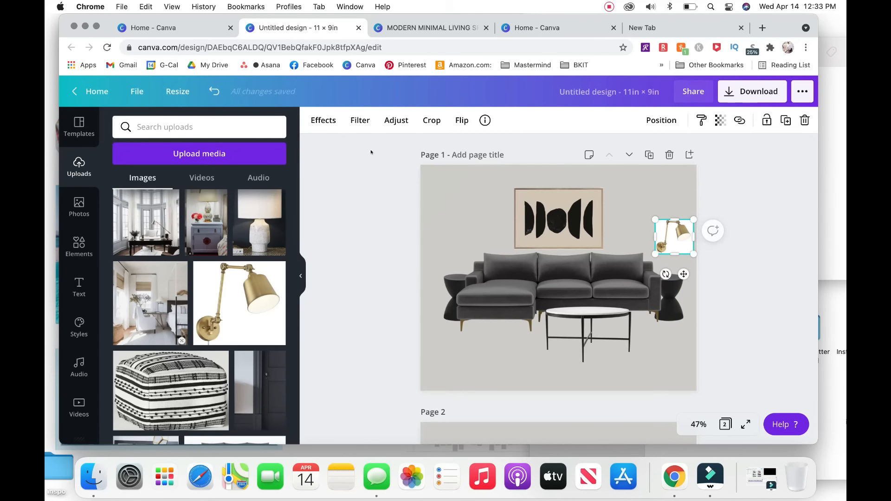
Step: Remove the brass wall lamp's background and tilt it slightly clockwise above the right side table
click(314, 120)
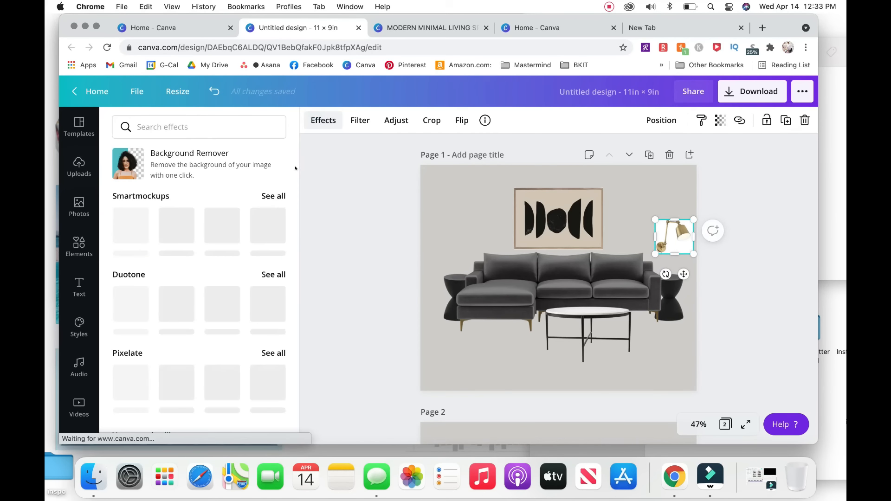
click(231, 167)
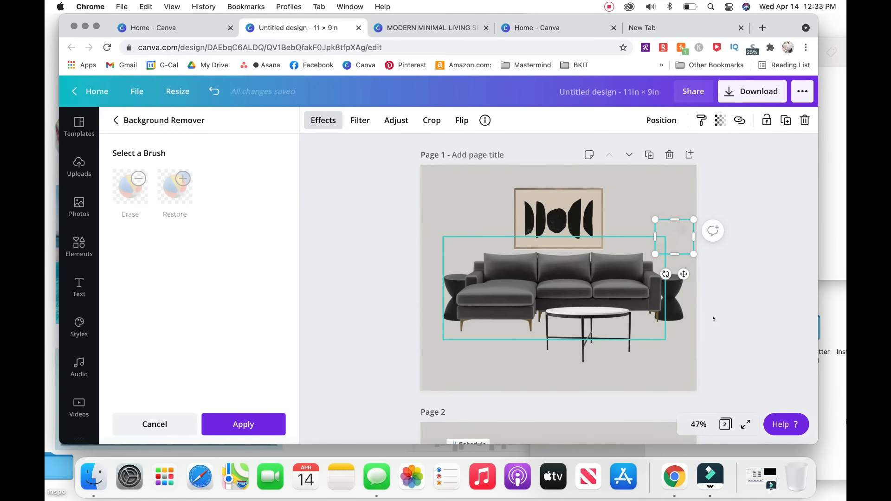
drag(666, 274, 682, 234)
click(746, 282)
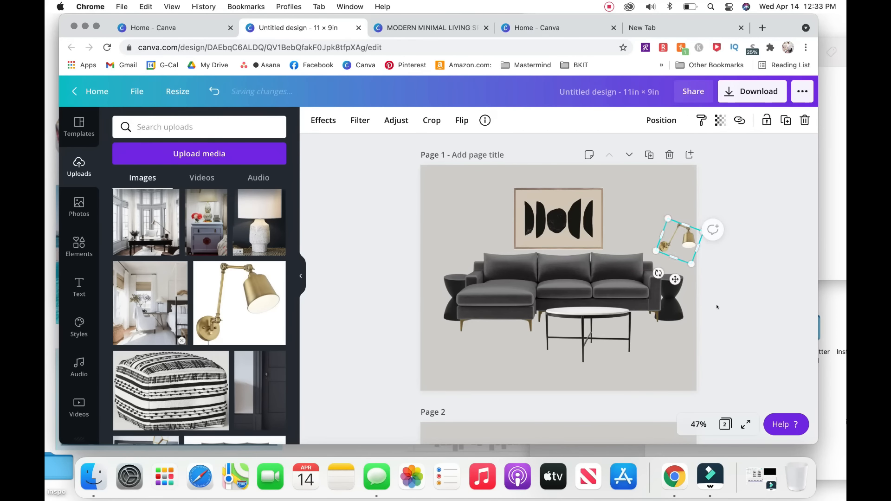
click(718, 307)
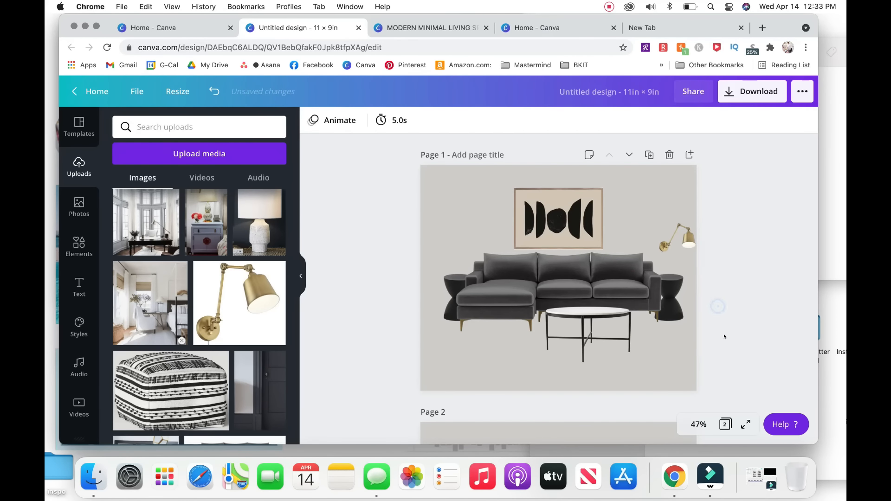
Step: Duplicate the brass wall lamp and place the copy above the left side table
click(666, 240)
key(super+z)
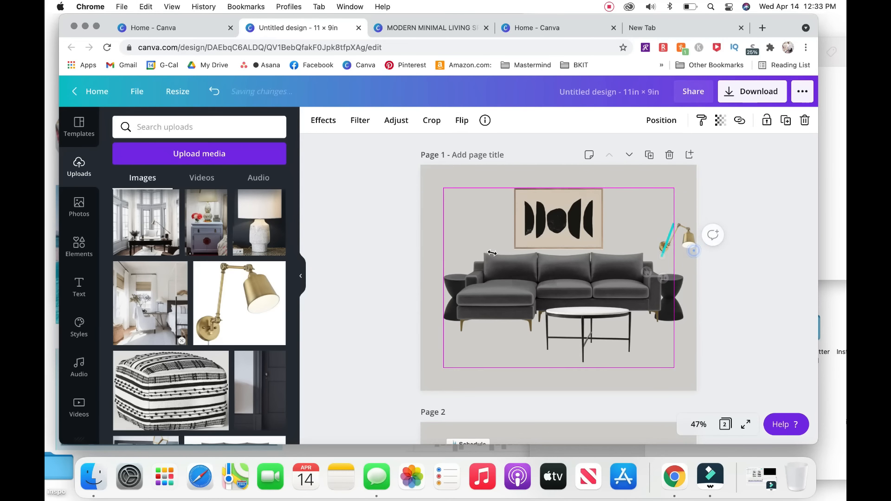
drag(680, 246, 458, 231)
click(446, 191)
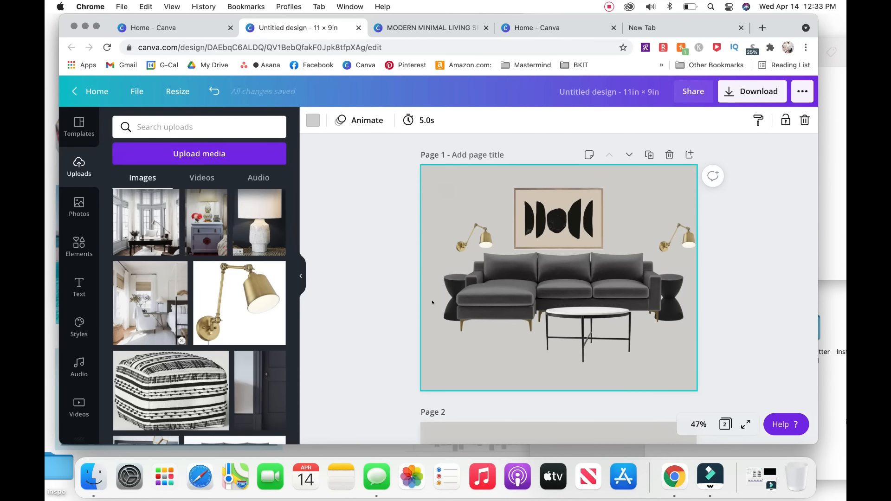
Step: Duplicate page 1 and delete both brass wall lamps from the copy on page 2
click(644, 155)
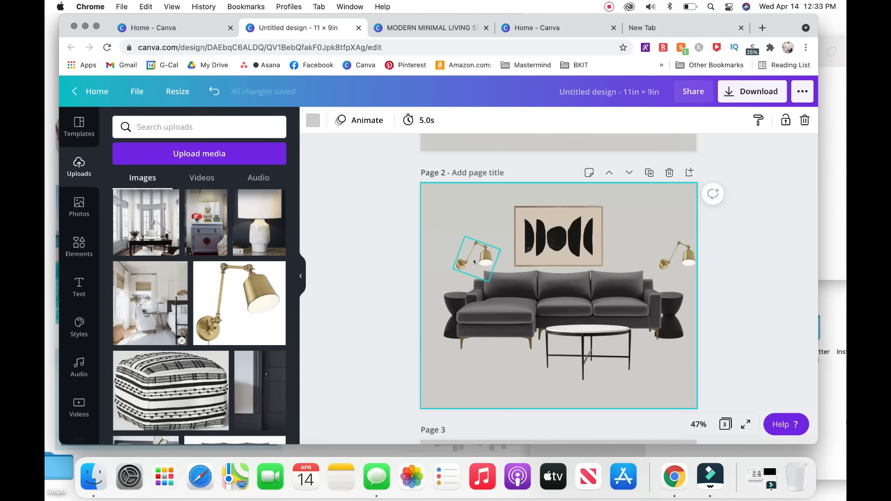
click(474, 260)
key(Delete)
click(682, 257)
key(Delete)
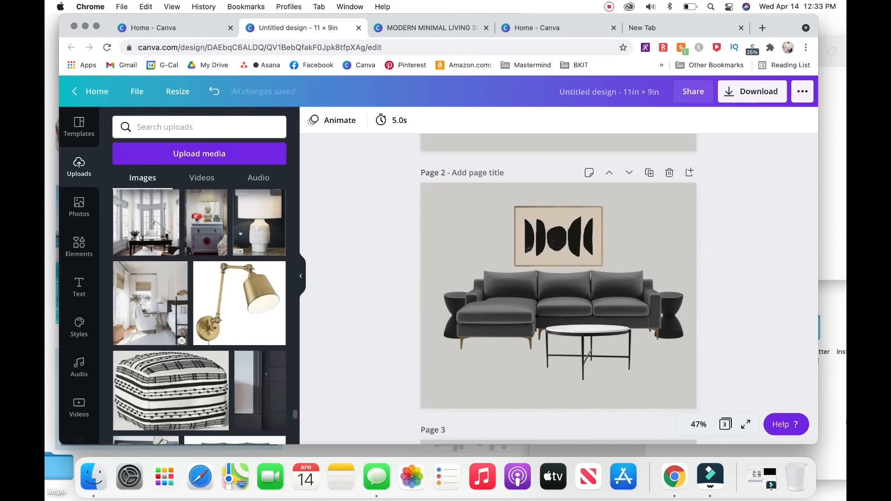
Step: Shrink the white table lamp photo, stand it on the left side table on page 2 and remove its background
drag(600, 228, 568, 274)
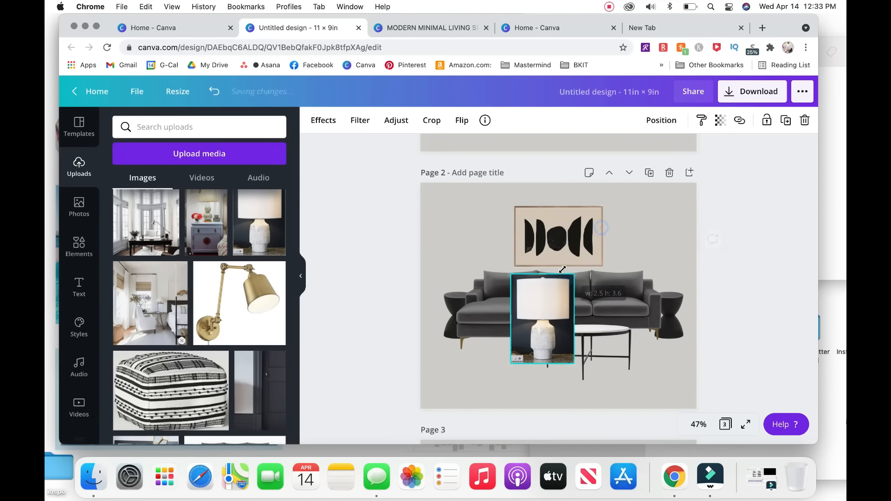
drag(535, 312, 467, 236)
drag(492, 198, 454, 258)
click(310, 125)
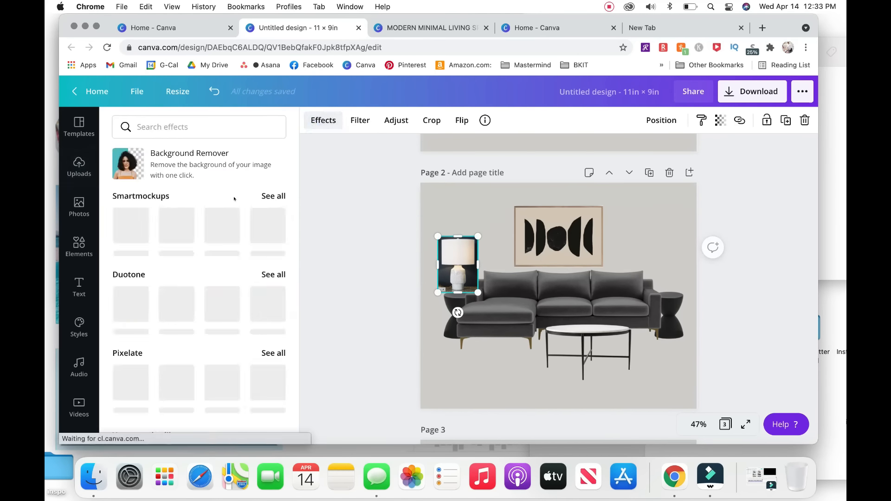
click(153, 160)
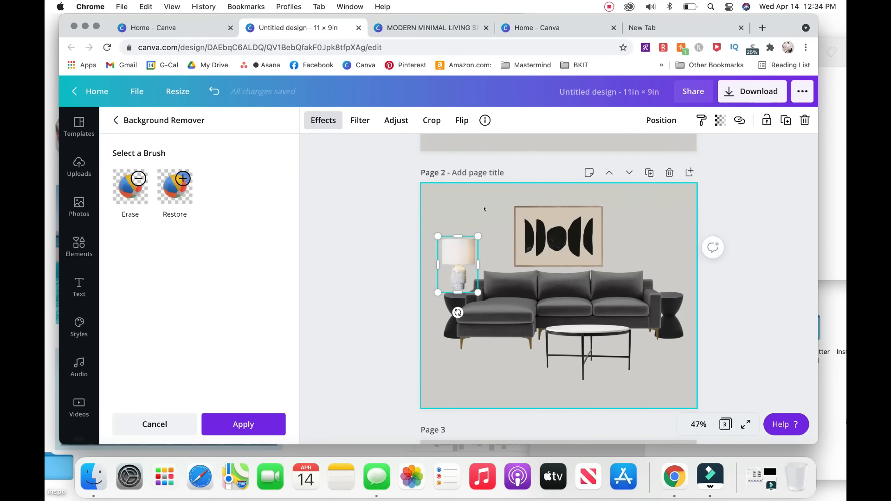
click(485, 209)
Step: Place a second white table lamp photo on the right side table and remove its background
key(super+v)
drag(456, 265, 658, 259)
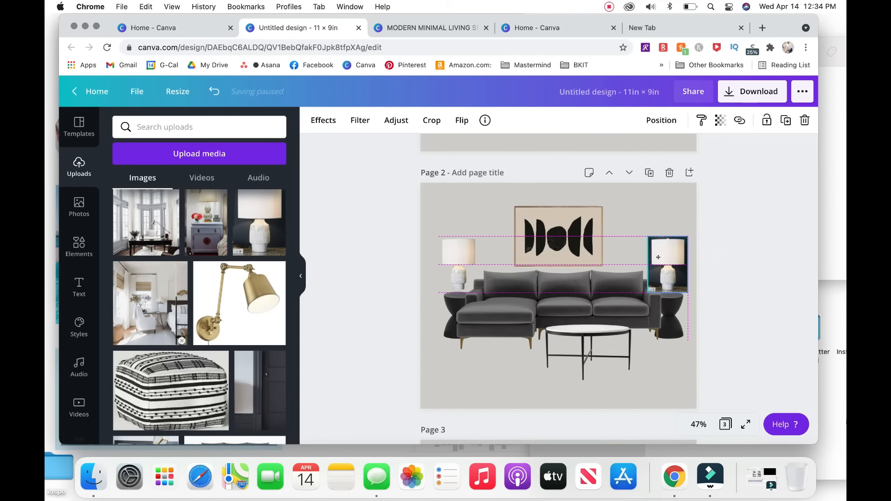
click(323, 121)
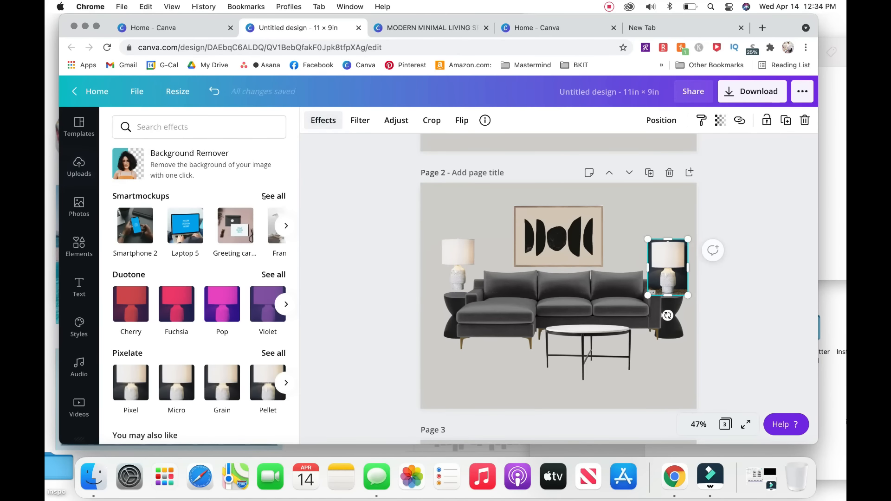
click(172, 165)
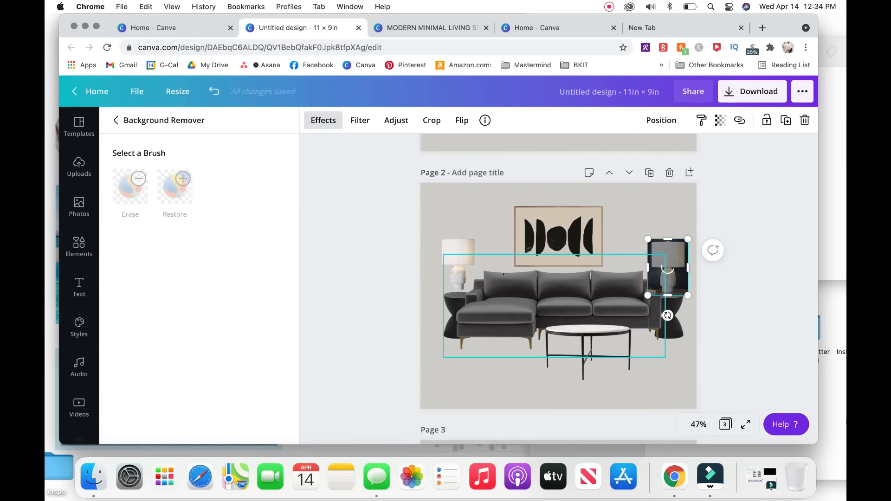
Step: Nudge the left table lamp slightly down so it lines up with the right one
click(459, 255)
drag(458, 255, 459, 257)
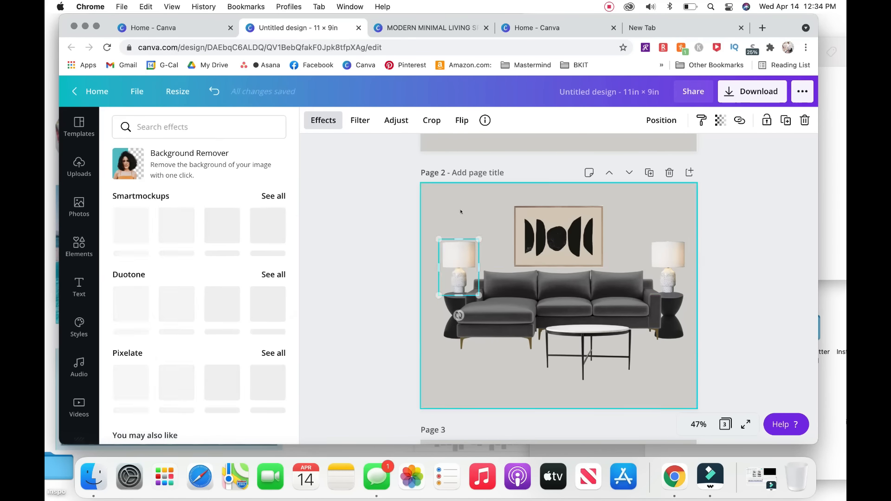
click(462, 212)
click(413, 214)
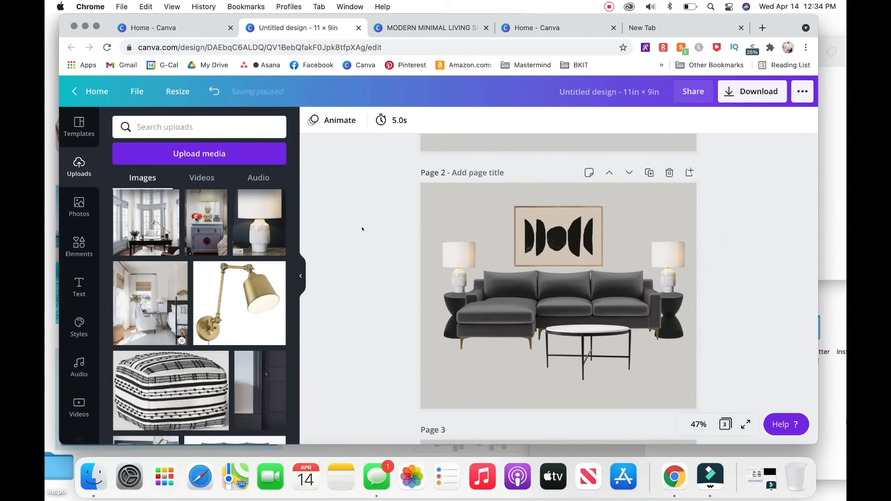
Step: Compare the wall lamp version on page 1 with the table lamp version on page 2, also in the all-pages overview
scroll(382, 223, up, 5)
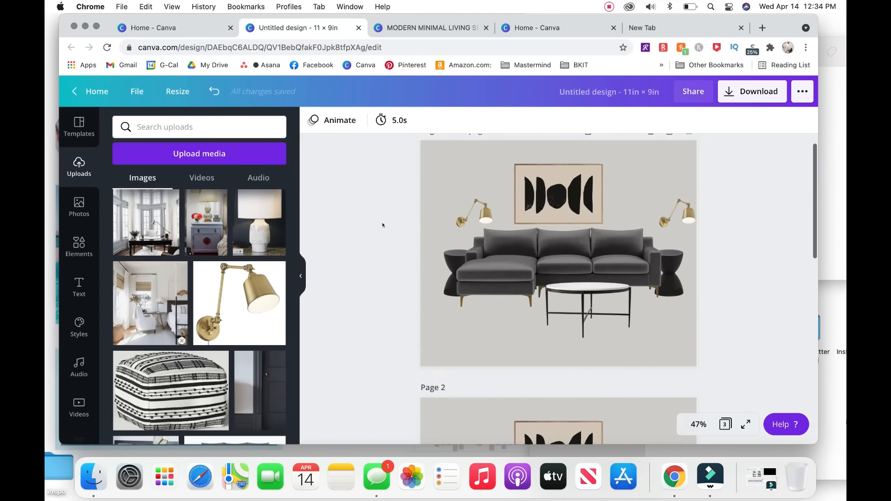
scroll(383, 224, down, 3)
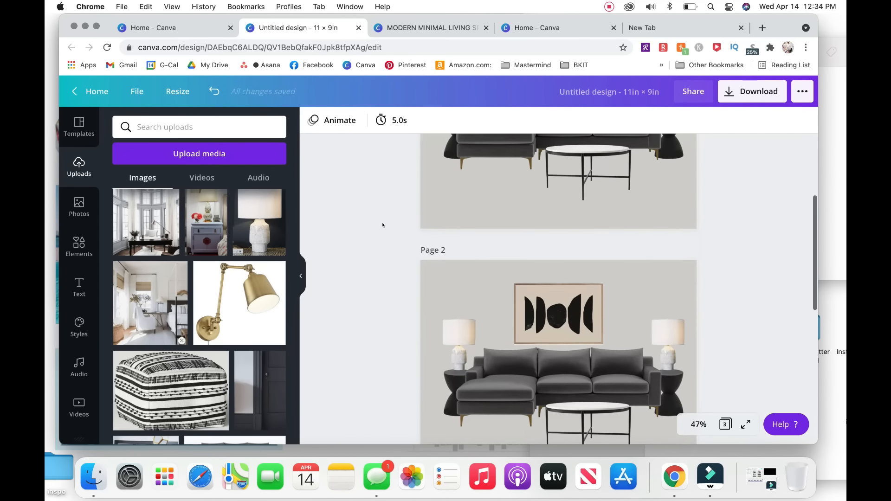
click(725, 424)
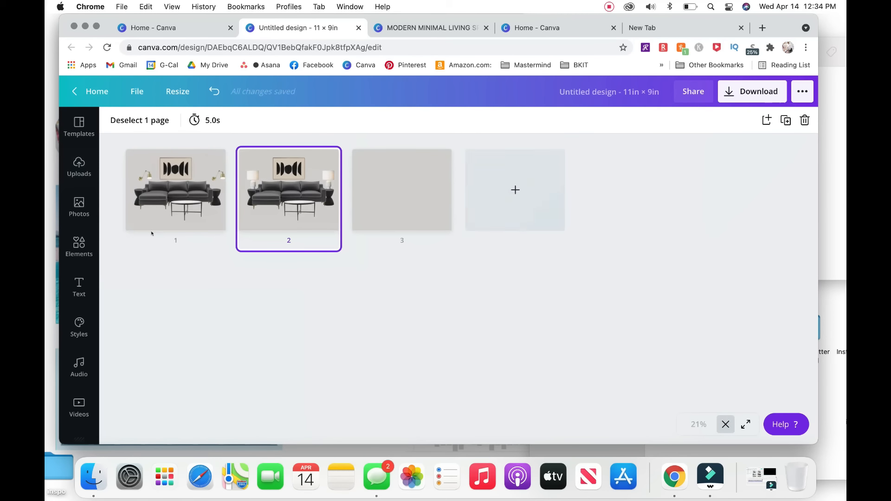
click(297, 204)
double_click(298, 205)
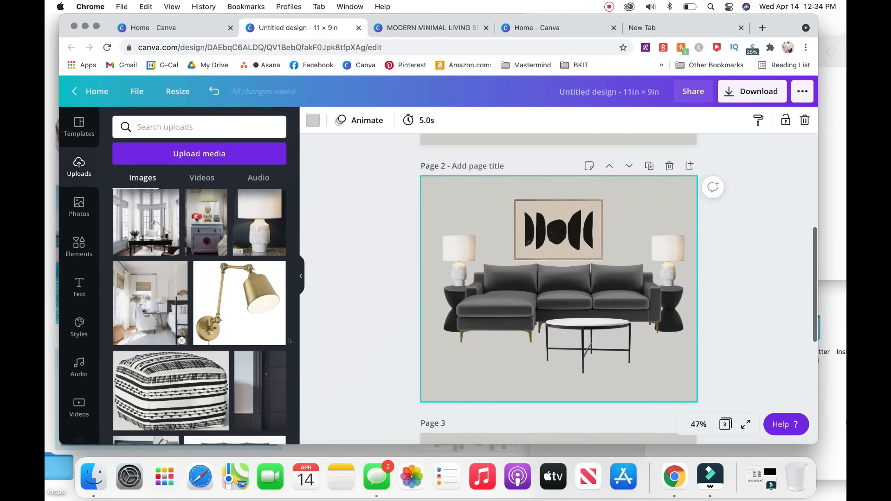
scroll(642, 358, down, 1)
scroll(642, 358, up, 1)
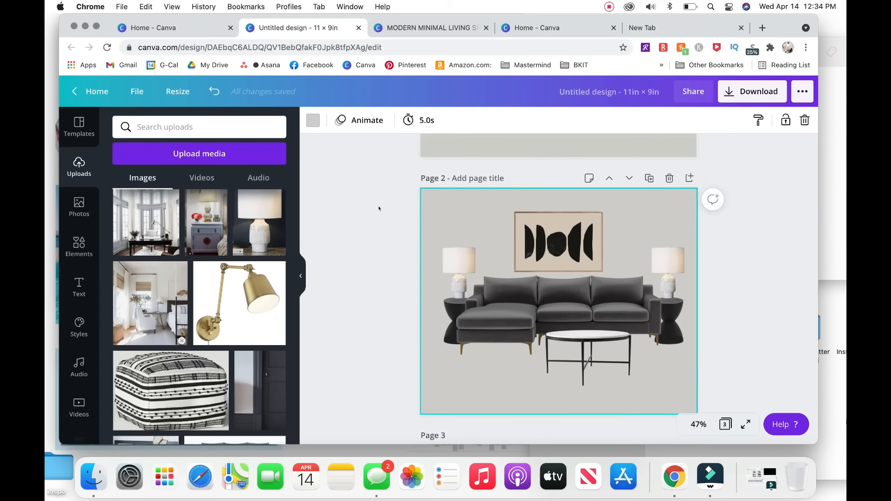
Step: Return to the Canva home page and dismiss the Rakuten and Honey pop-ups over the list of designs
click(90, 91)
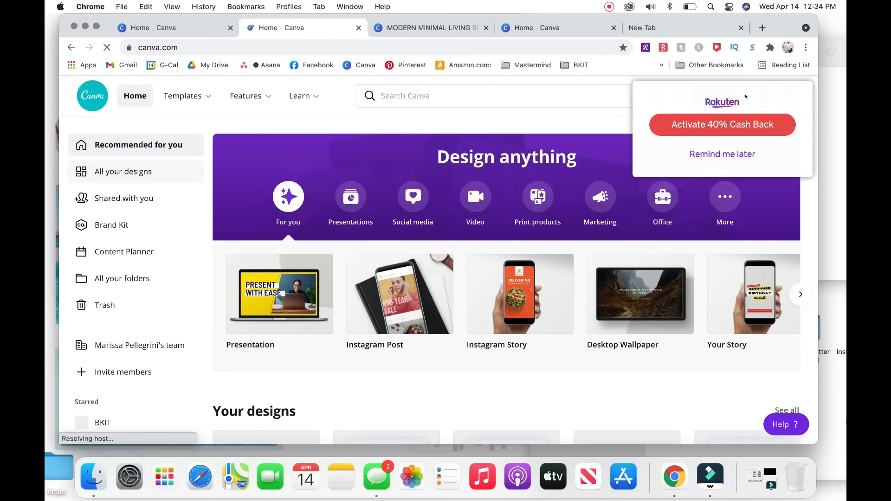
click(729, 154)
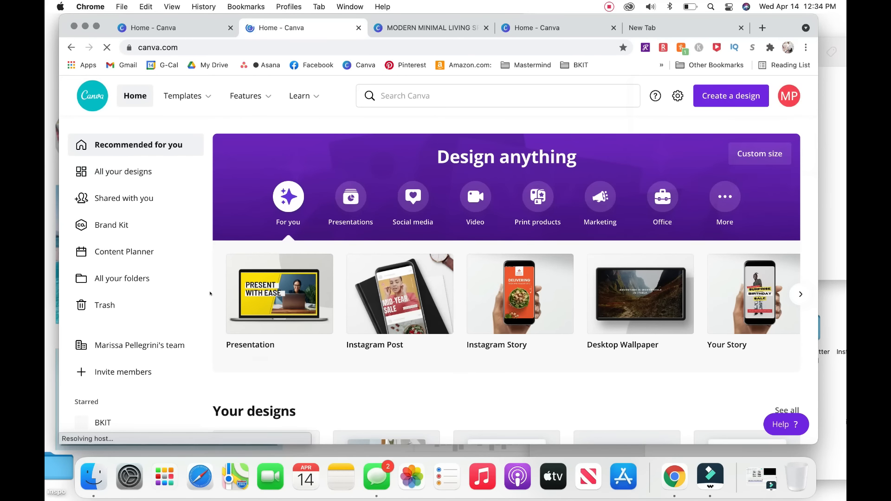
scroll(322, 407, down, 5)
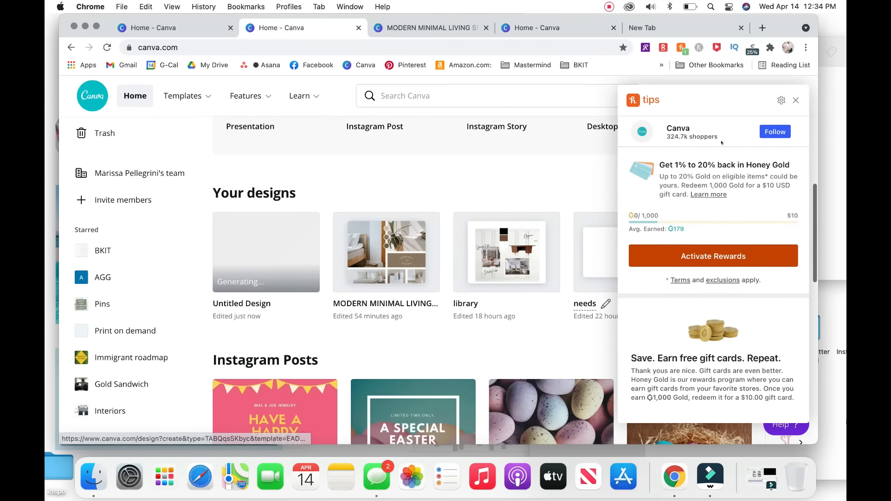
click(796, 100)
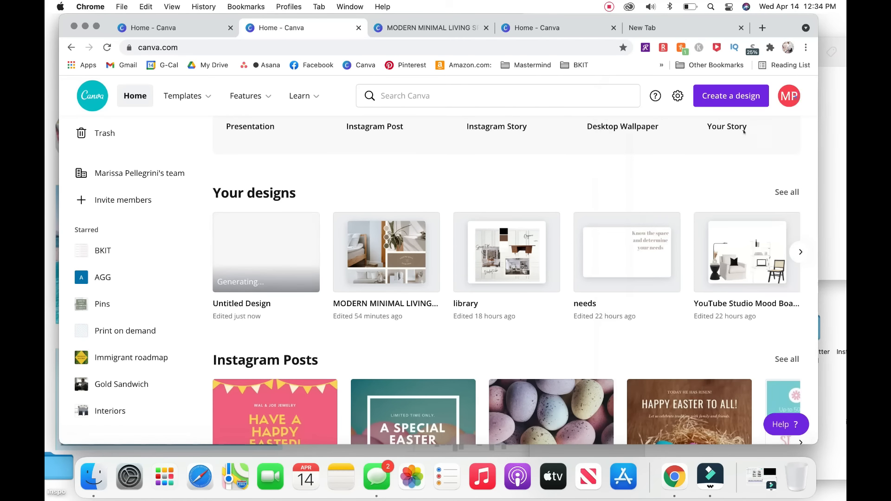
Step: Open the YouTube Studio Mood Board and the client's living room design from the recent designs in new tabs
click(799, 252)
right_click(278, 268)
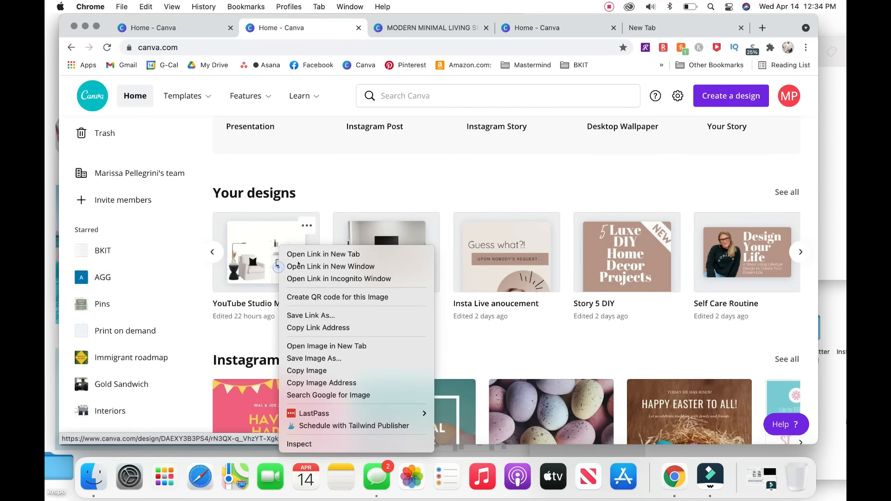
click(299, 254)
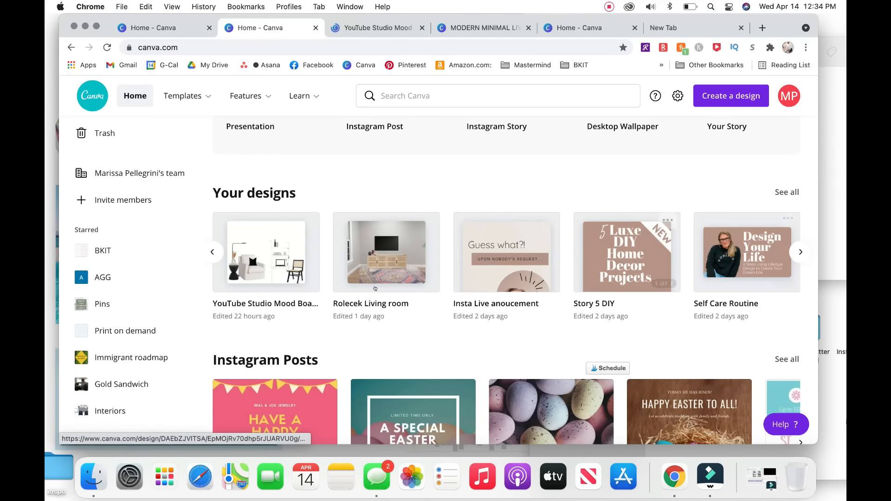
click(372, 263)
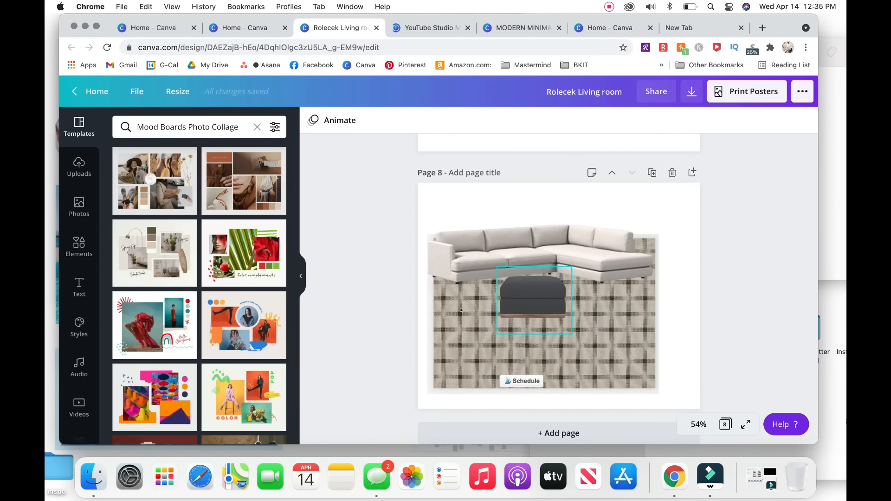
Step: Examine the living room design's pages for the rug, pillow, vase and TV console options and the furnished room photo on page 2
scroll(496, 310, up, 5)
scroll(498, 311, up, 4)
scroll(498, 311, down, 3)
scroll(556, 329, up, 10)
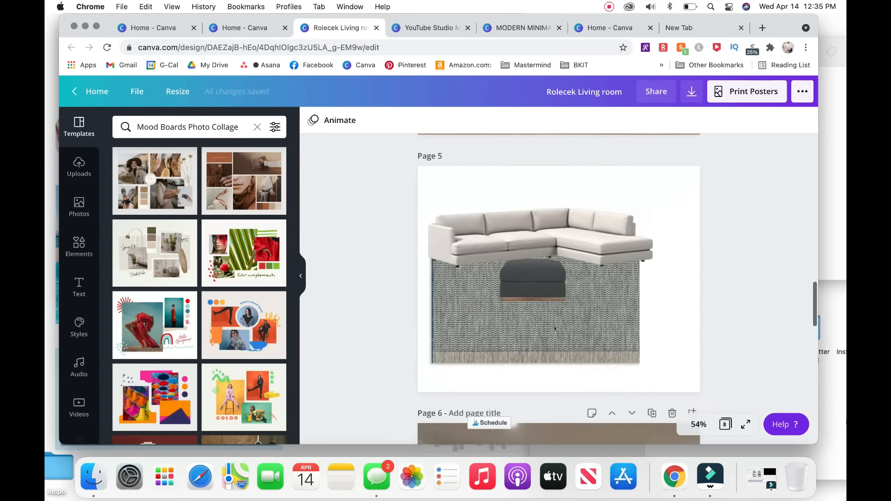
scroll(555, 328, up, 3)
scroll(475, 305, down, 9)
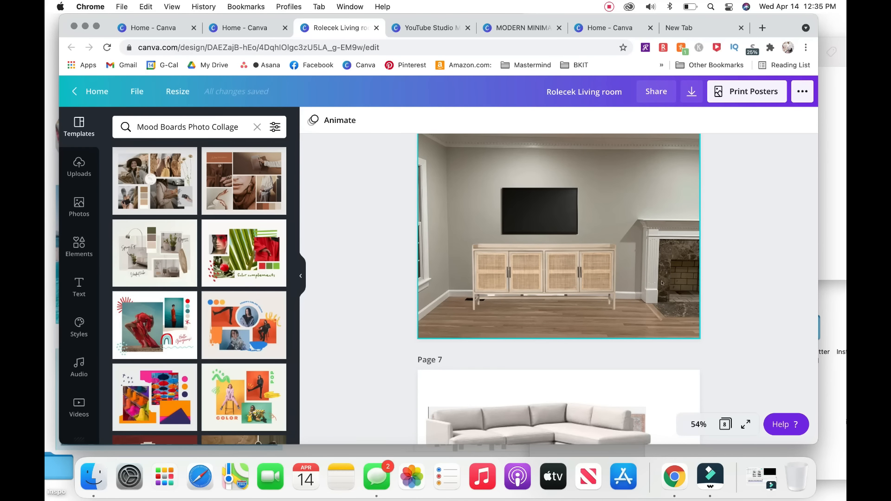
scroll(622, 265, up, 8)
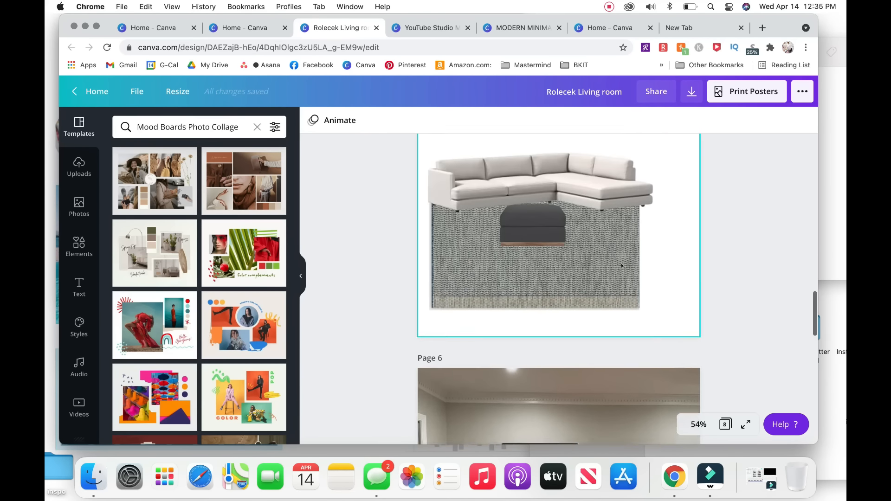
scroll(622, 266, up, 5)
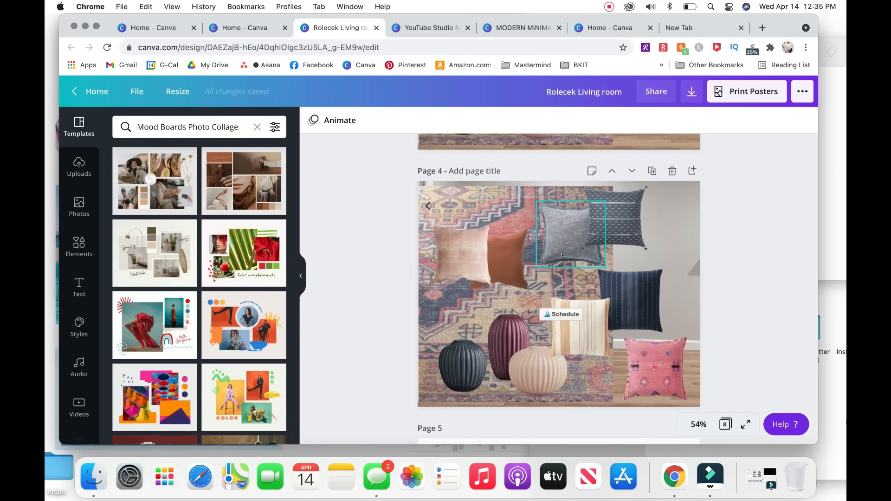
scroll(532, 265, up, 5)
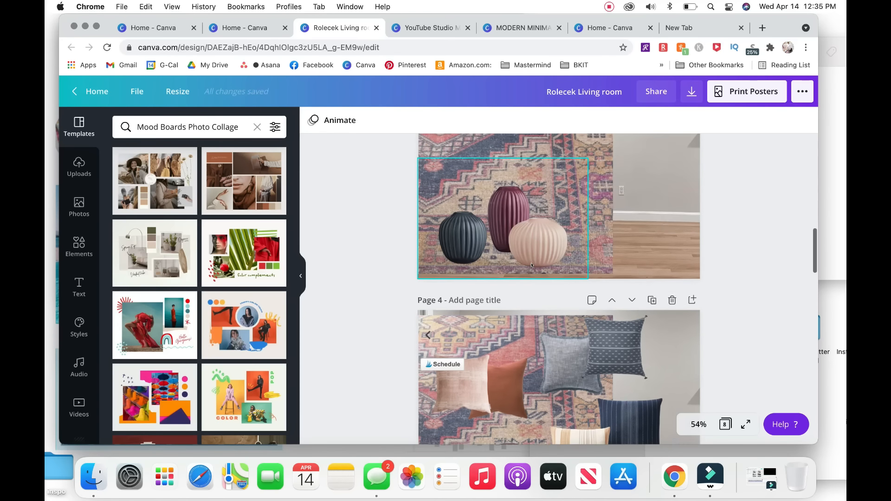
scroll(532, 265, up, 5)
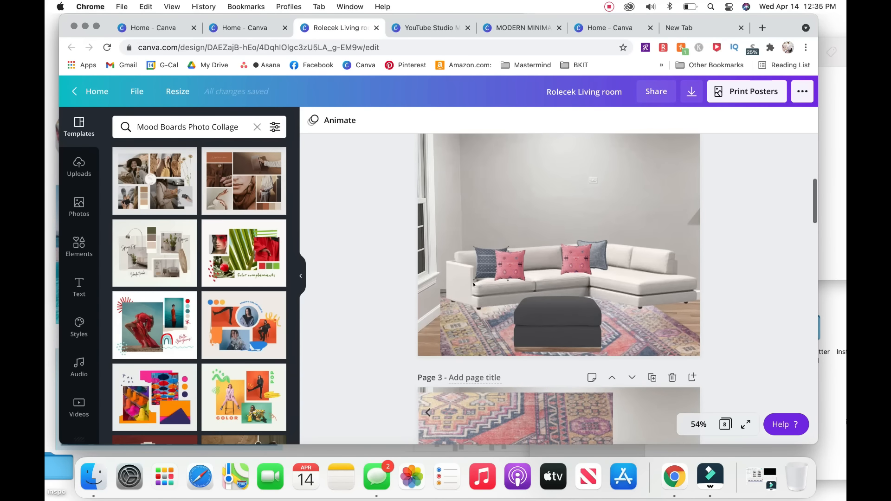
scroll(474, 296, up, 1)
scroll(430, 309, down, 2)
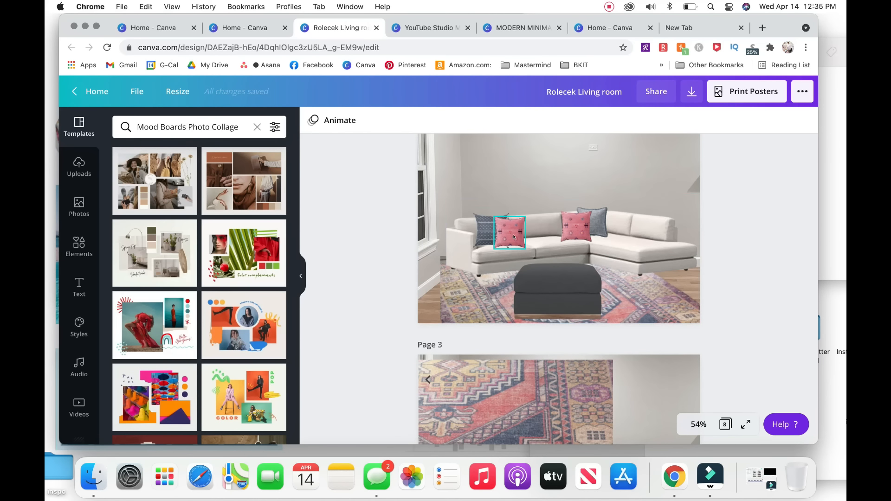
scroll(727, 295, up, 1)
scroll(727, 295, up, 2)
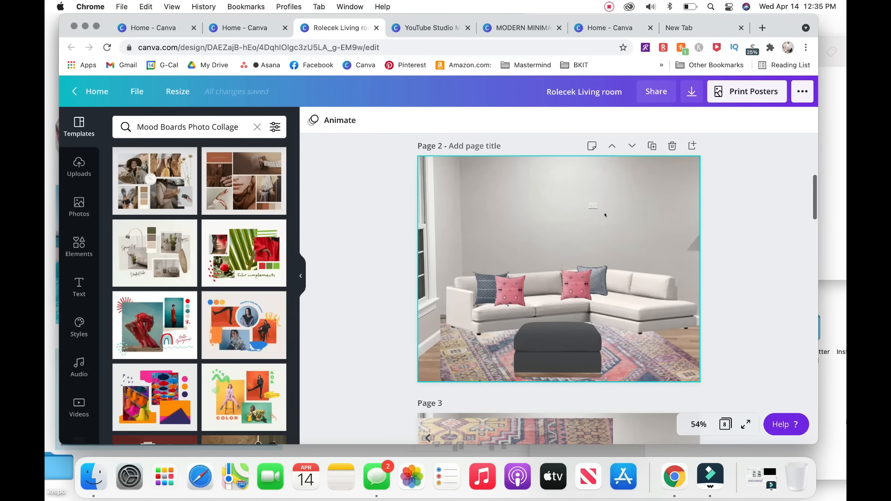
scroll(605, 215, down, 8)
scroll(605, 215, down, 1)
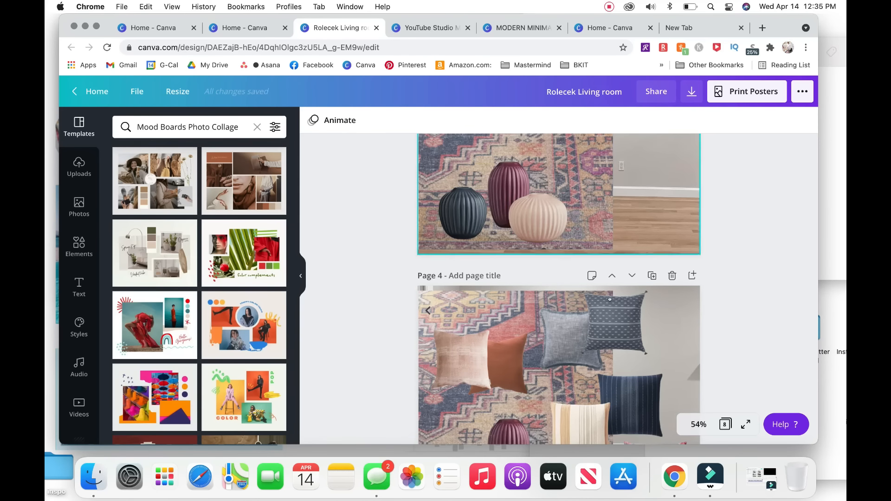
scroll(520, 270, down, 5)
scroll(520, 270, down, 15)
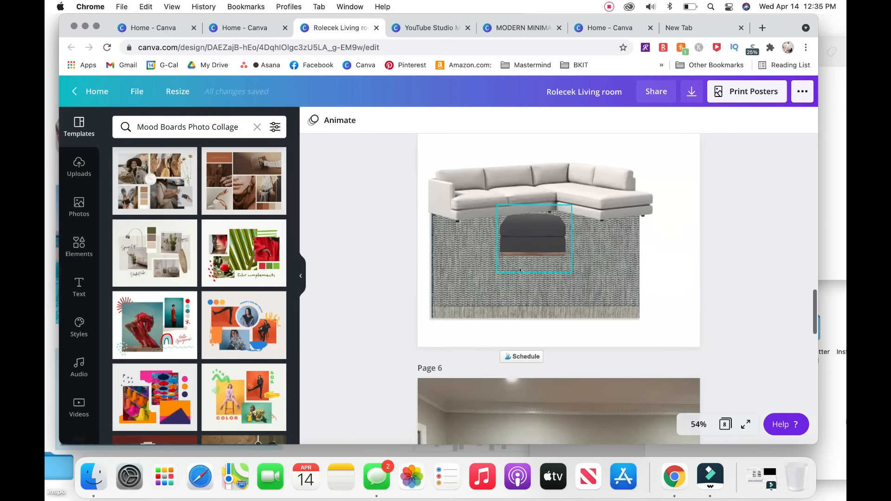
scroll(520, 270, down, 1)
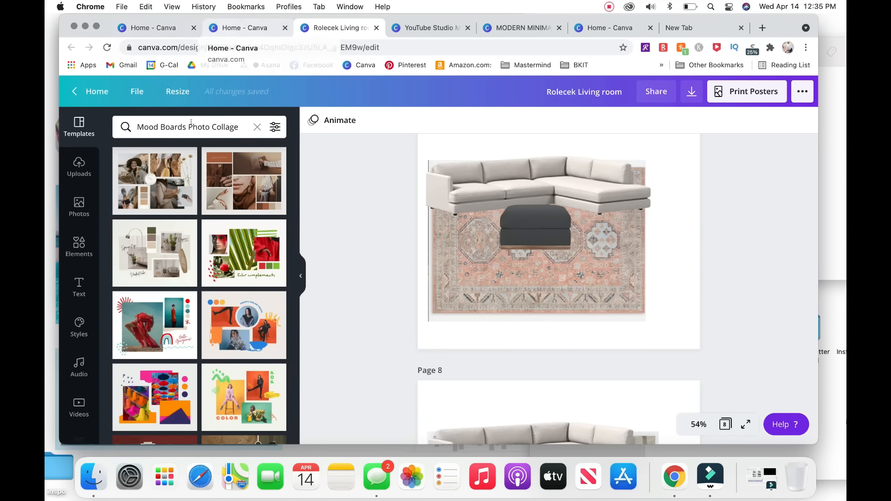
Step: Examine the YouTube Studio Mood Board from page 1 to page 17, including its furniture arrangements, color palette and filming floor plans
key(ctrl+Tab)
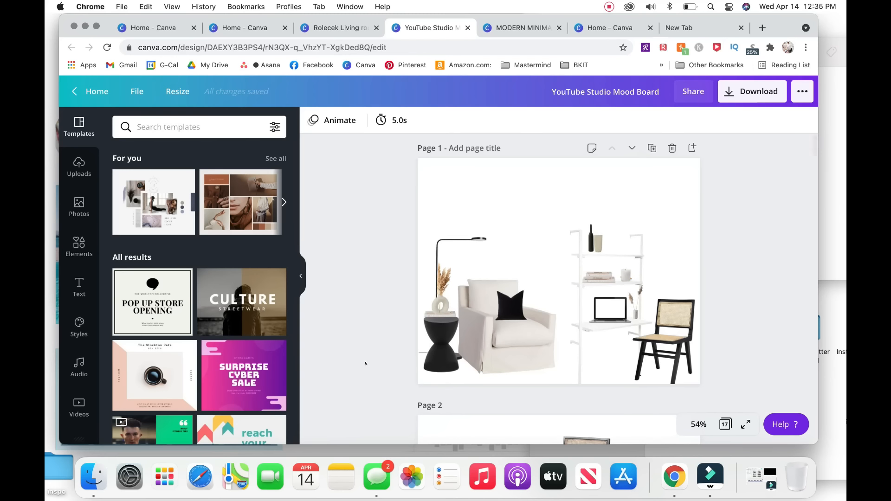
scroll(365, 363, down, 10)
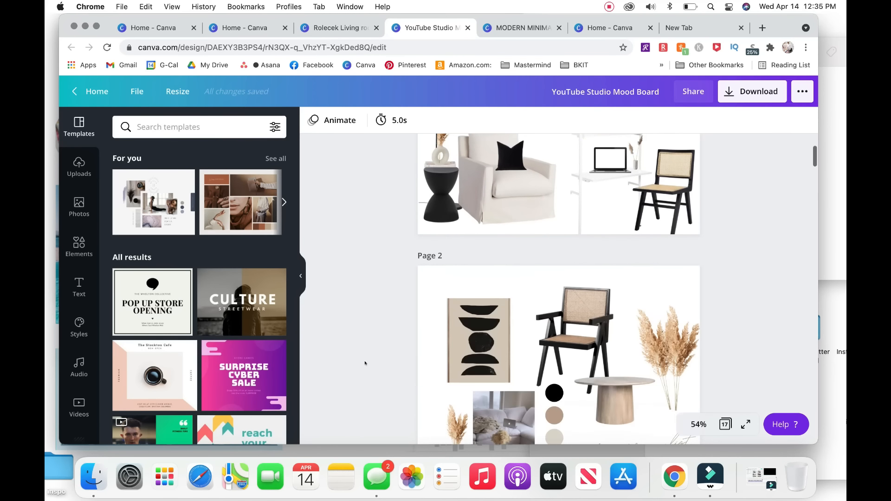
scroll(365, 364, up, 3)
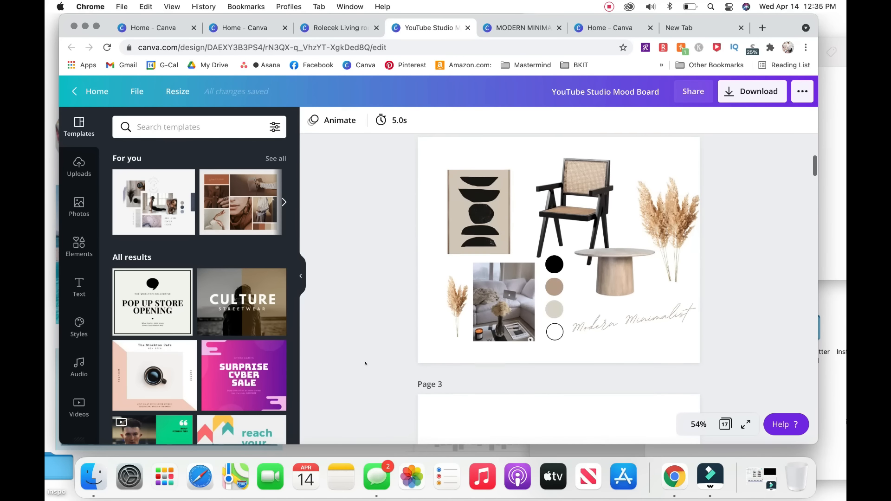
scroll(365, 363, down, 10)
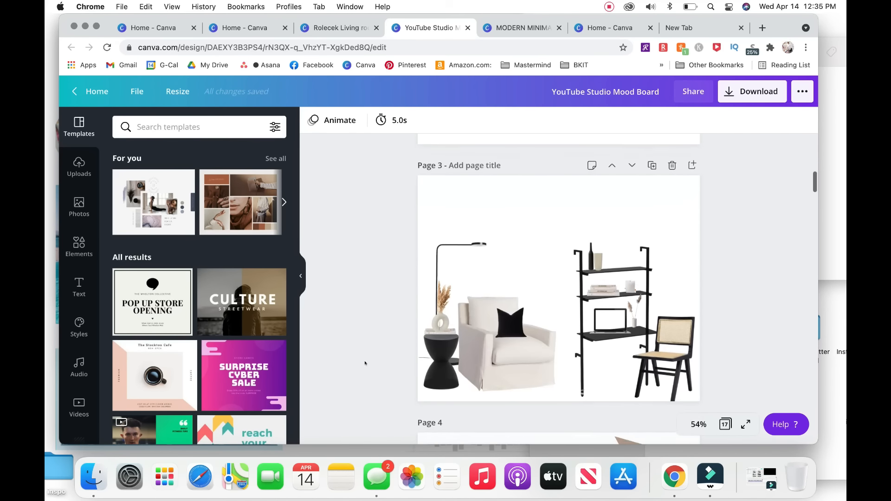
scroll(365, 363, down, 12)
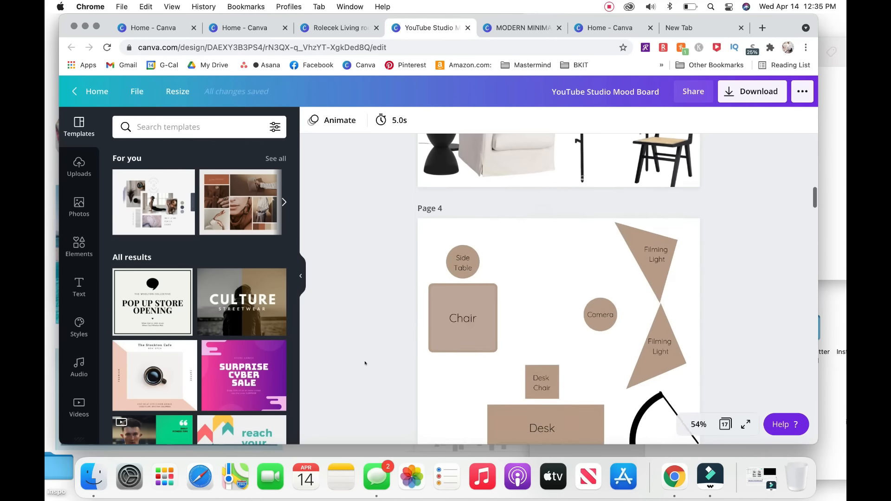
scroll(365, 364, down, 20)
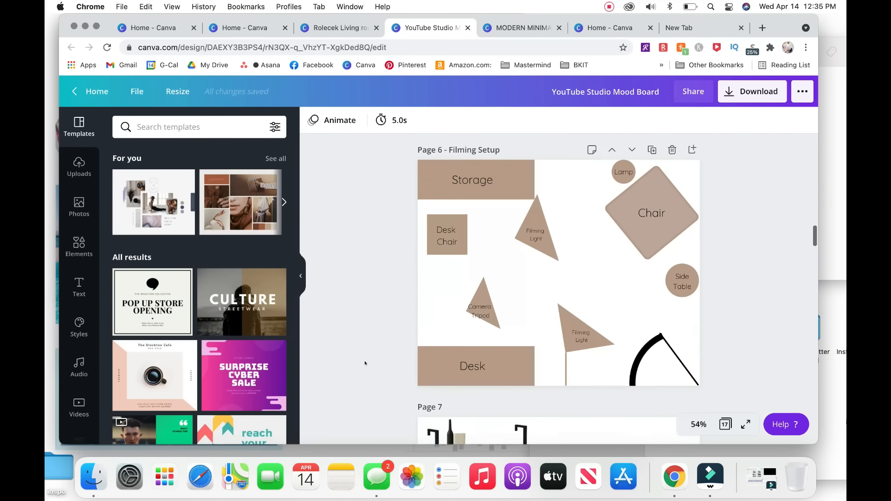
scroll(365, 363, down, 20)
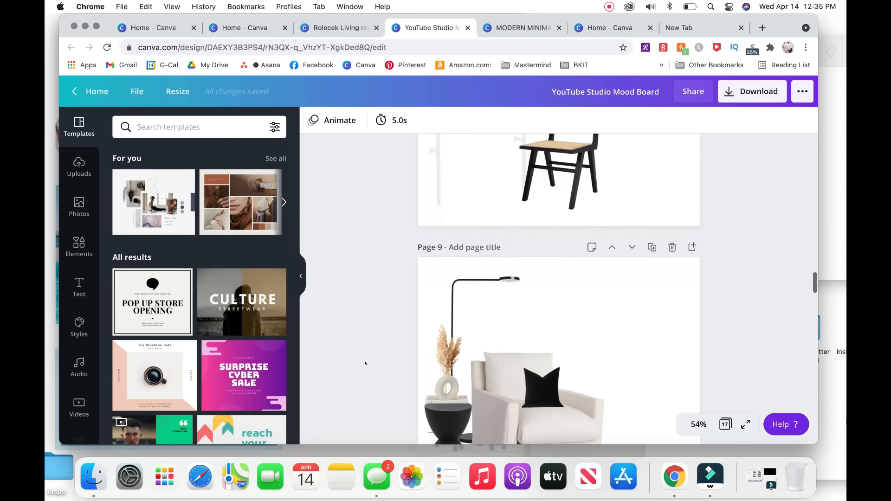
scroll(365, 363, down, 3)
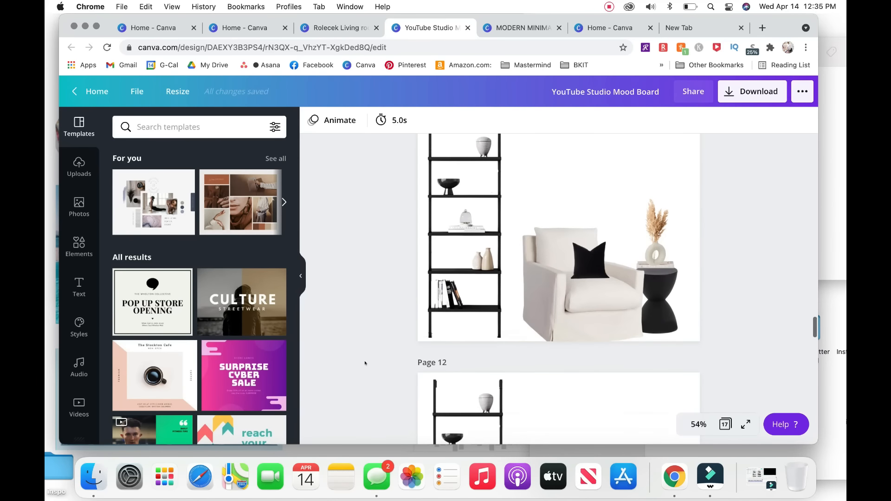
scroll(365, 364, down, 20)
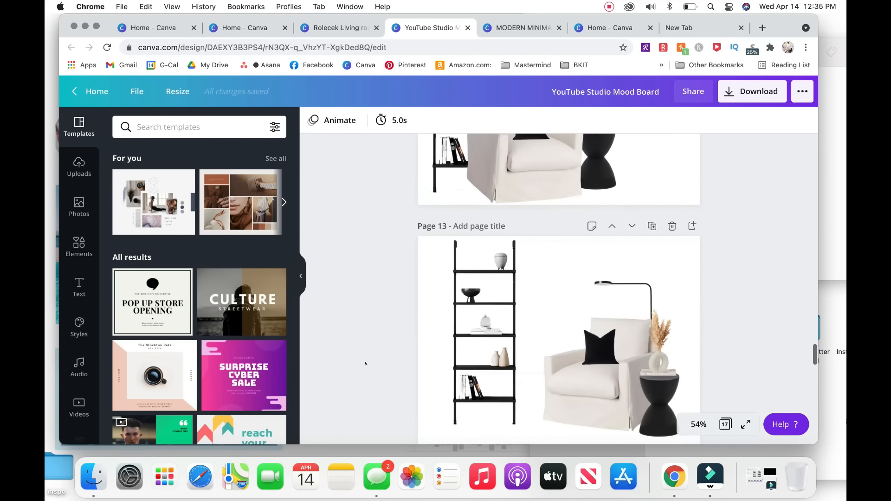
scroll(365, 363, down, 15)
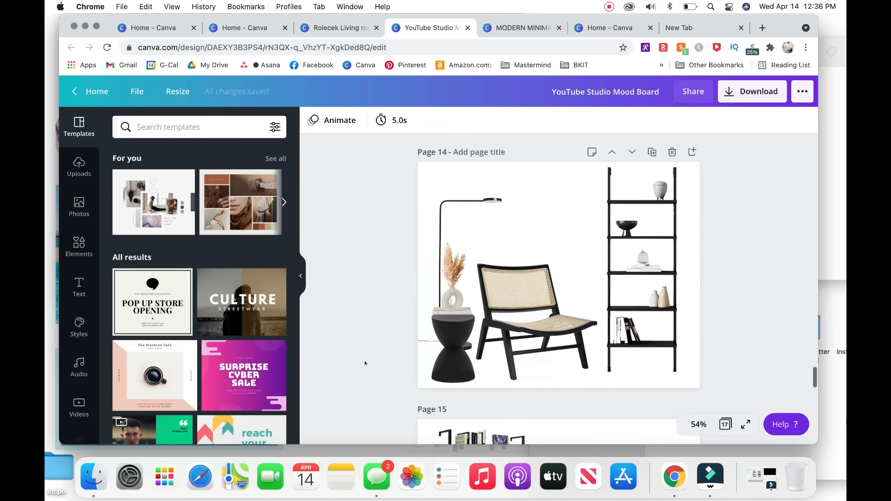
scroll(365, 363, down, 12)
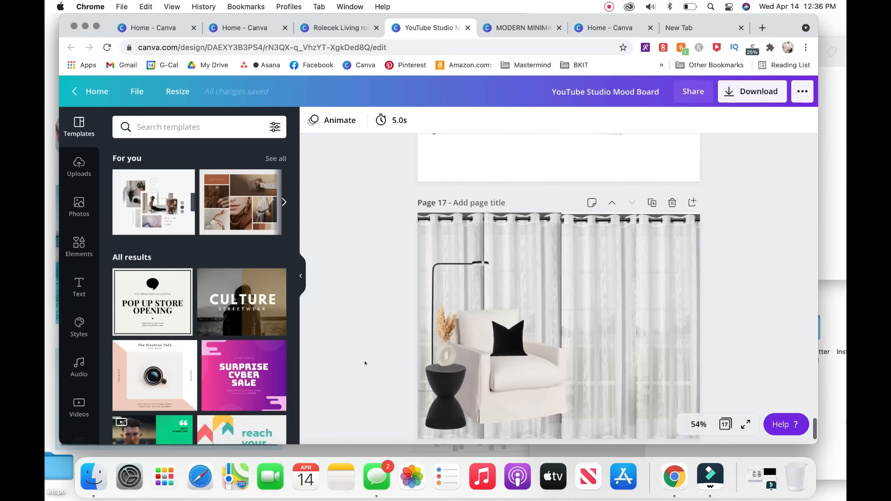
scroll(342, 309, up, 20)
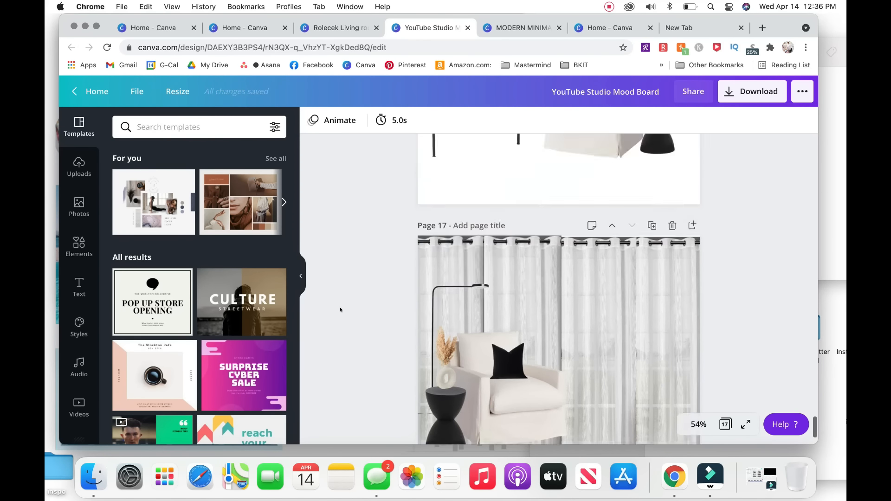
scroll(340, 310, up, 20)
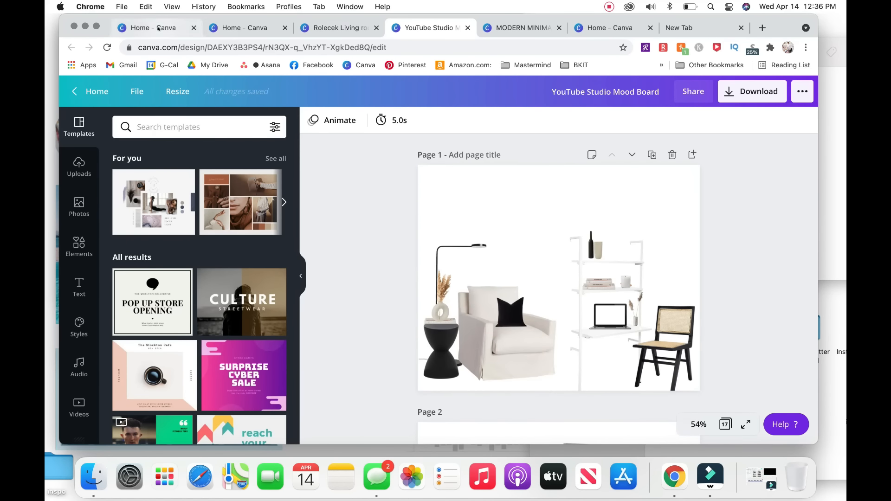
Step: Open the C&C Master Bedroom design and compare the bed, nightstand, rug and wall options on pages 1 to 6
click(163, 28)
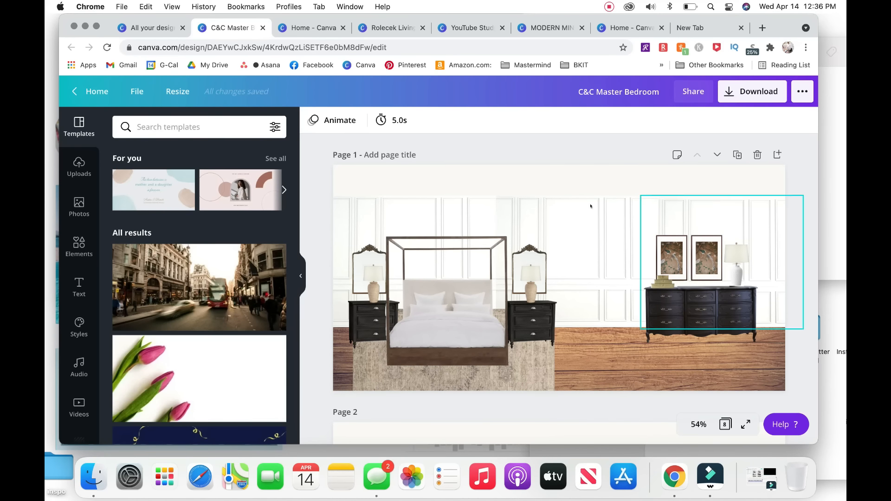
scroll(353, 331, down, 5)
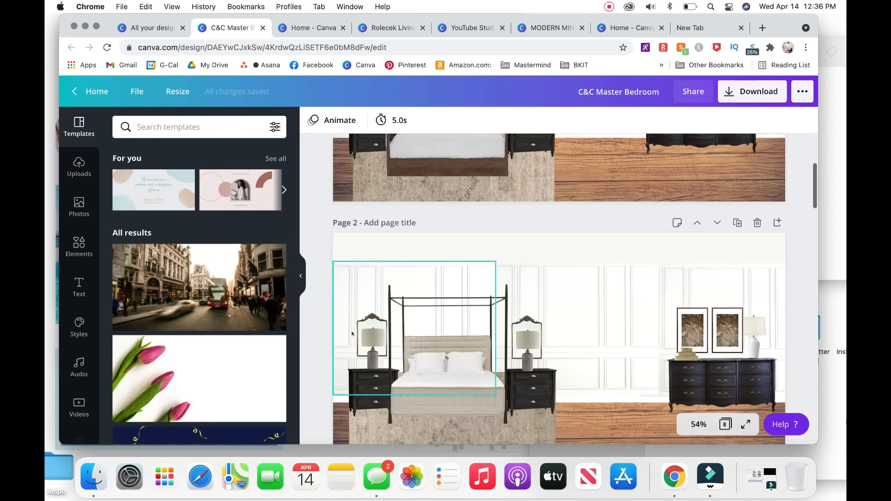
scroll(353, 333, down, 5)
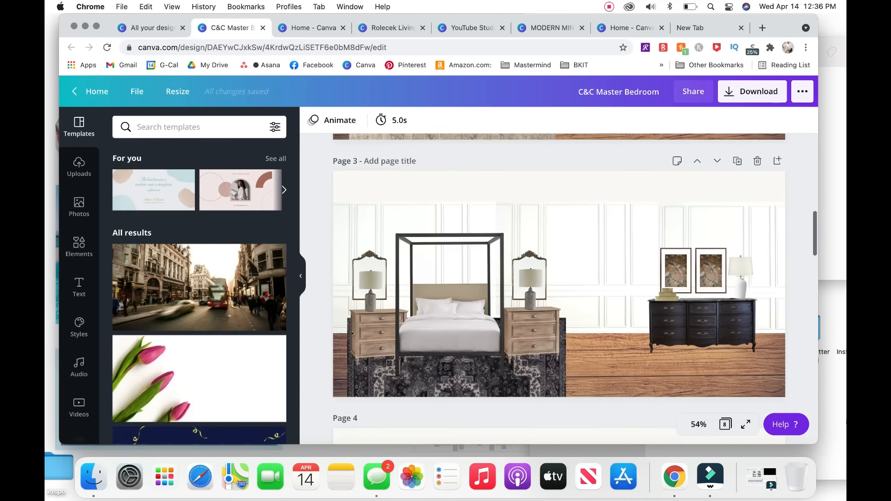
scroll(352, 332, down, 2)
scroll(352, 333, up, 5)
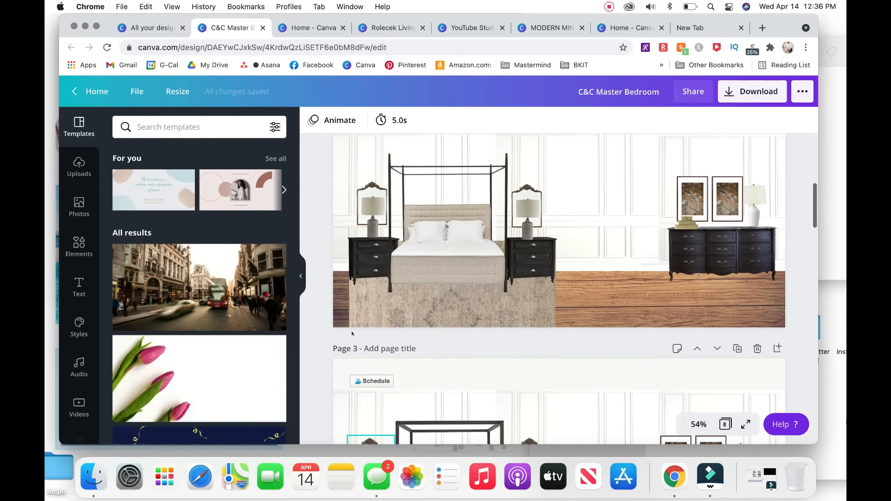
scroll(353, 333, up, 2)
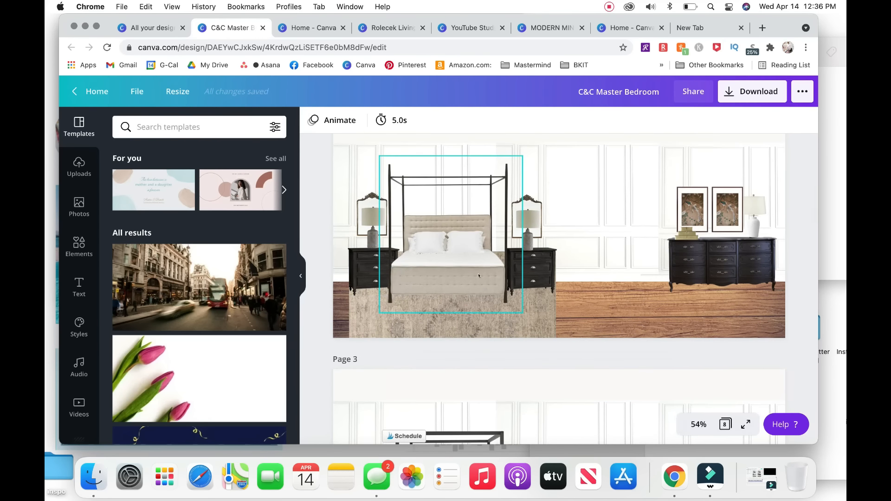
scroll(356, 322, down, 5)
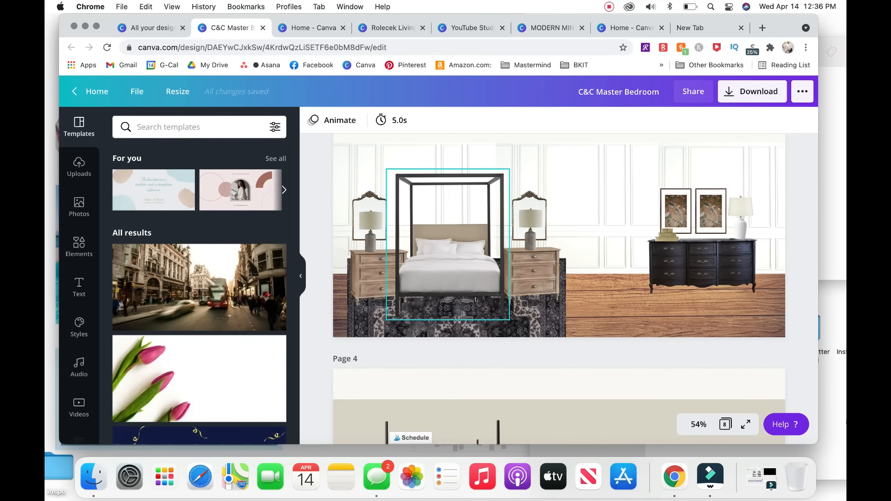
scroll(477, 306, down, 5)
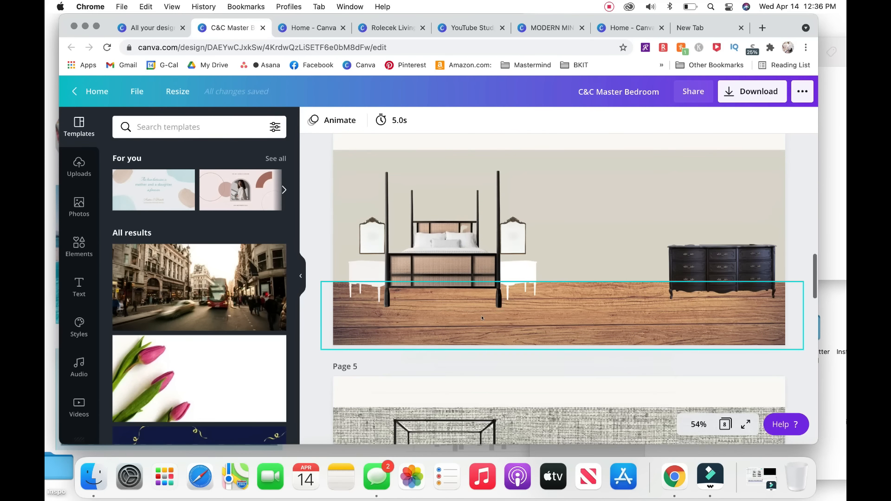
scroll(599, 198, down, 5)
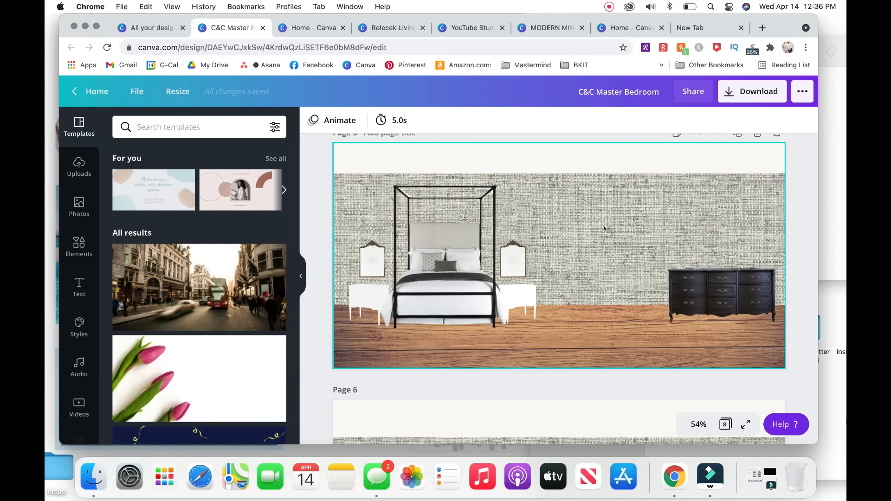
scroll(574, 267, down, 8)
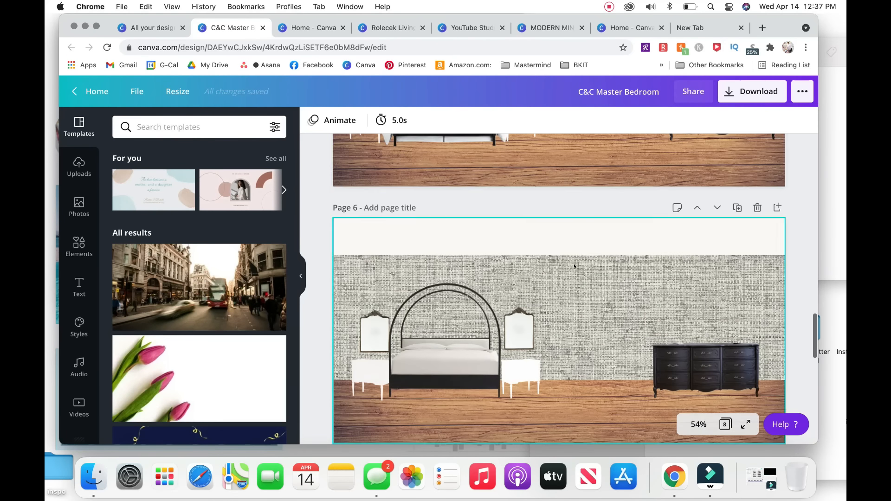
scroll(574, 266, up, 20)
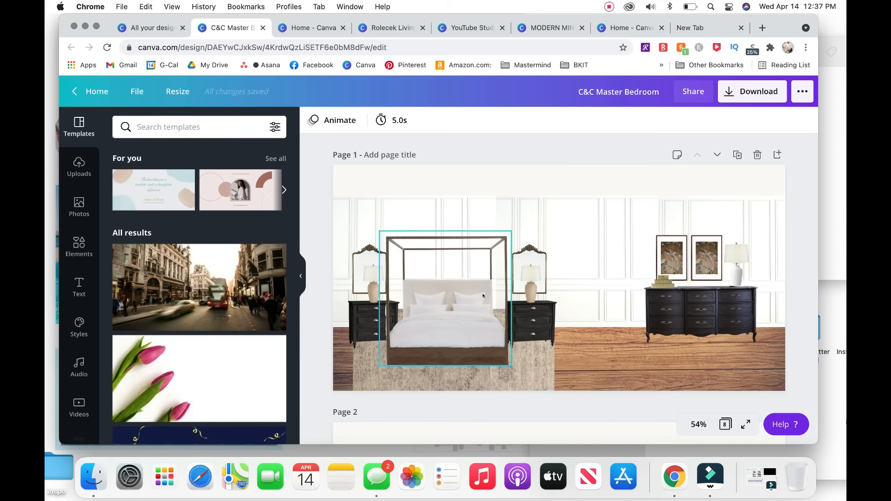
scroll(483, 296, down, 2)
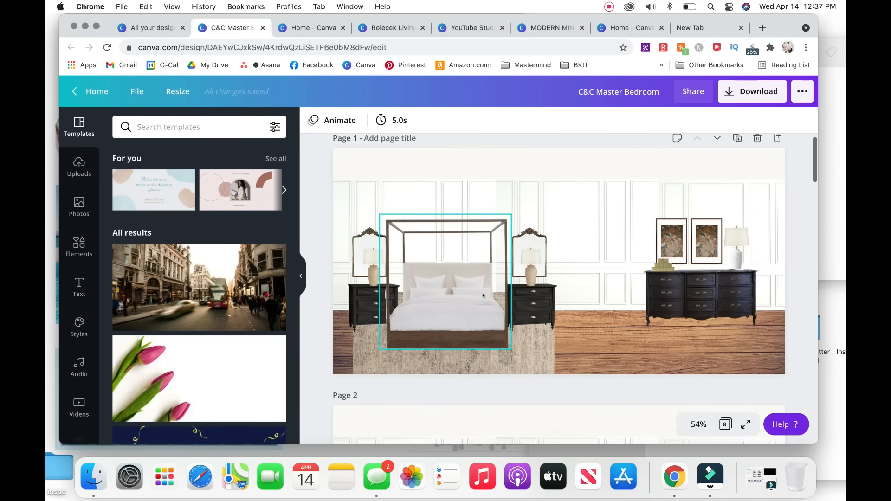
scroll(510, 200, up, 2)
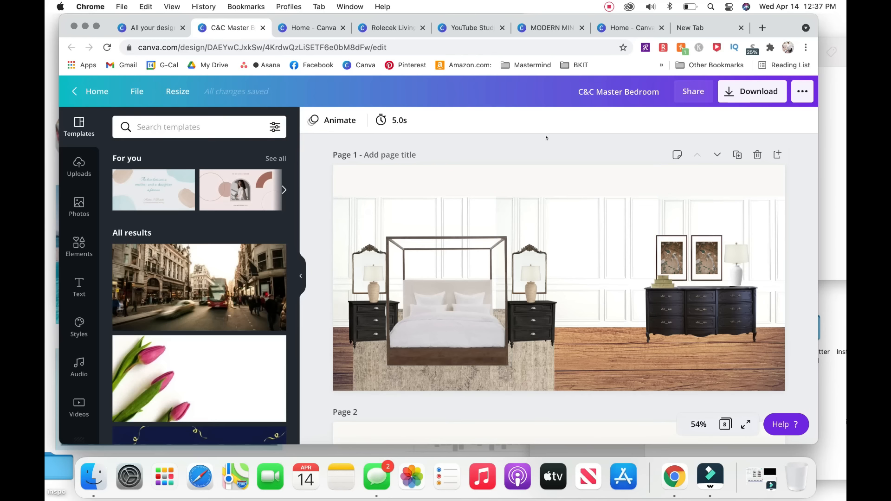